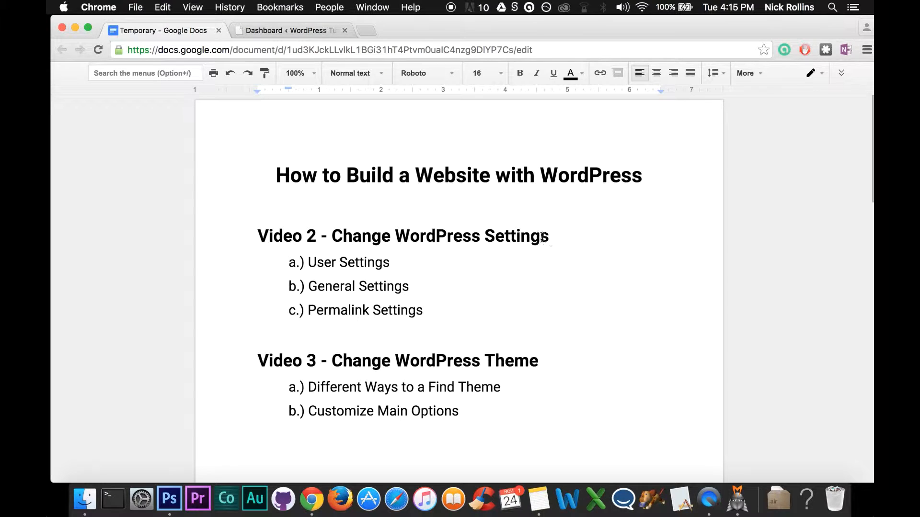
# Step: Review the outline's Video 2 settings heading and Video 3 theme heading with its two subtopics
pyautogui.moveTo(549, 237); pyautogui.dragTo(251, 227)
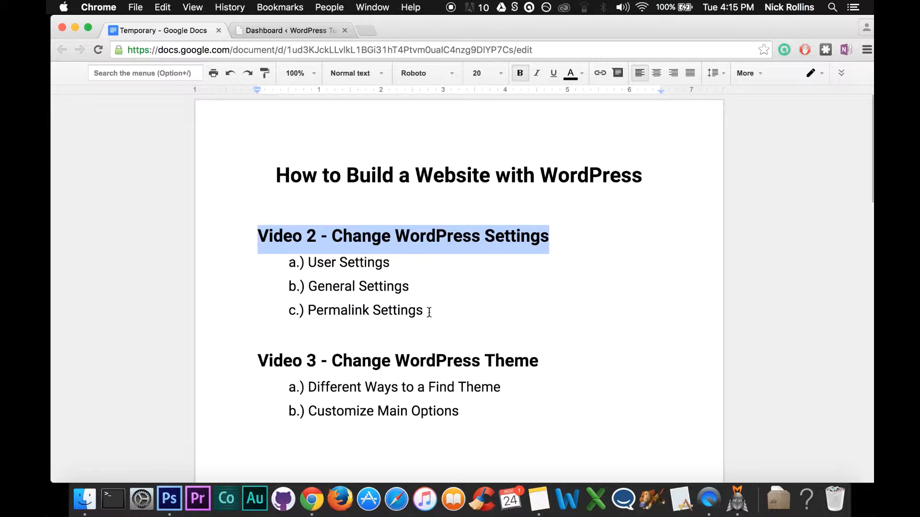
pyautogui.scroll(-3, 607, 308)
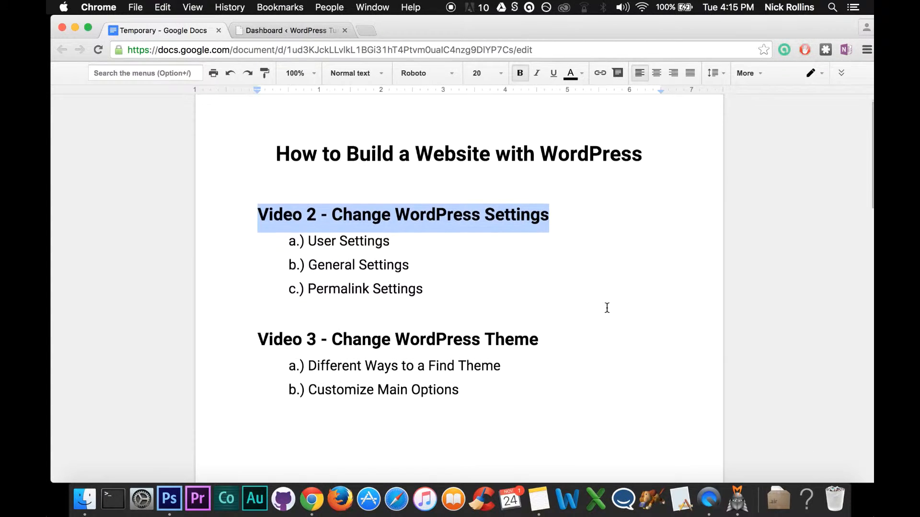
pyautogui.moveTo(543, 298); pyautogui.dragTo(255, 294)
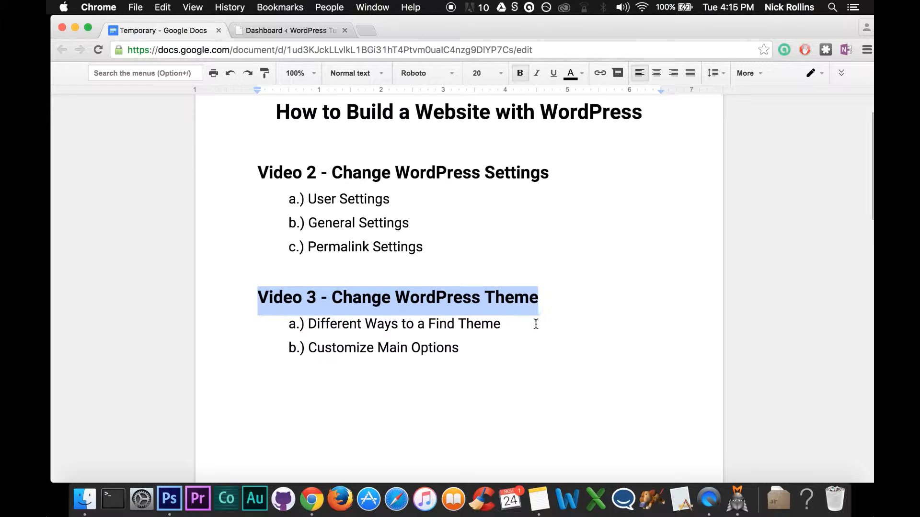
pyautogui.moveTo(510, 325); pyautogui.dragTo(282, 323)
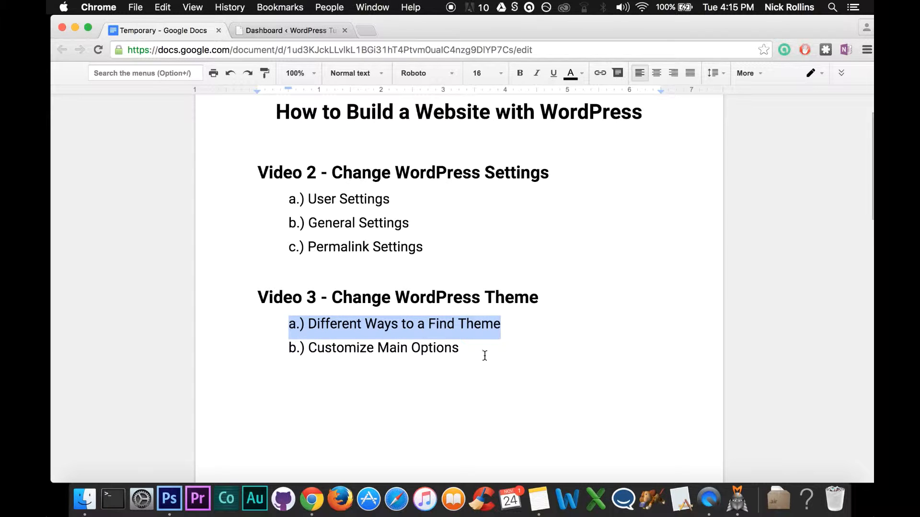
pyautogui.moveTo(470, 348); pyautogui.dragTo(286, 353)
pyautogui.scroll(2, 563, 348)
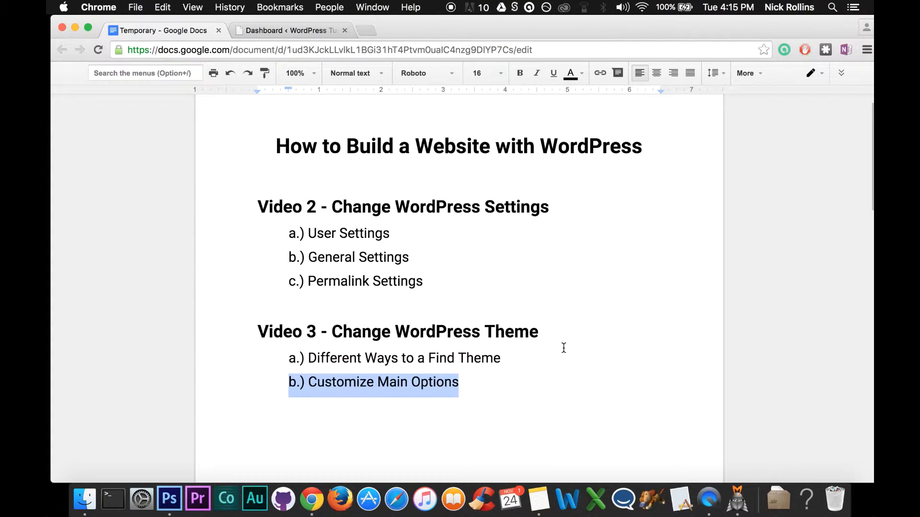
pyautogui.click(575, 345)
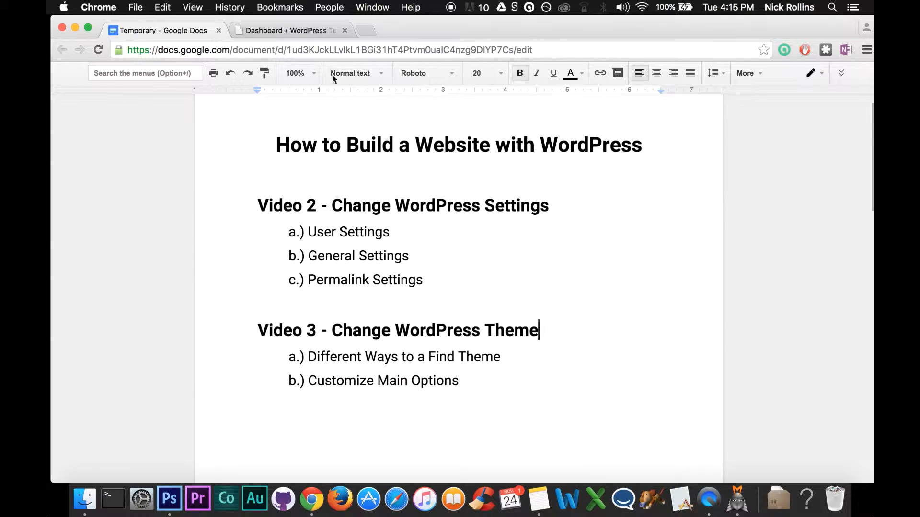
# Step: Switch to the WordPress dashboard and visit the live site from it twice, returning to the dashboard each time
pyautogui.click(305, 32)
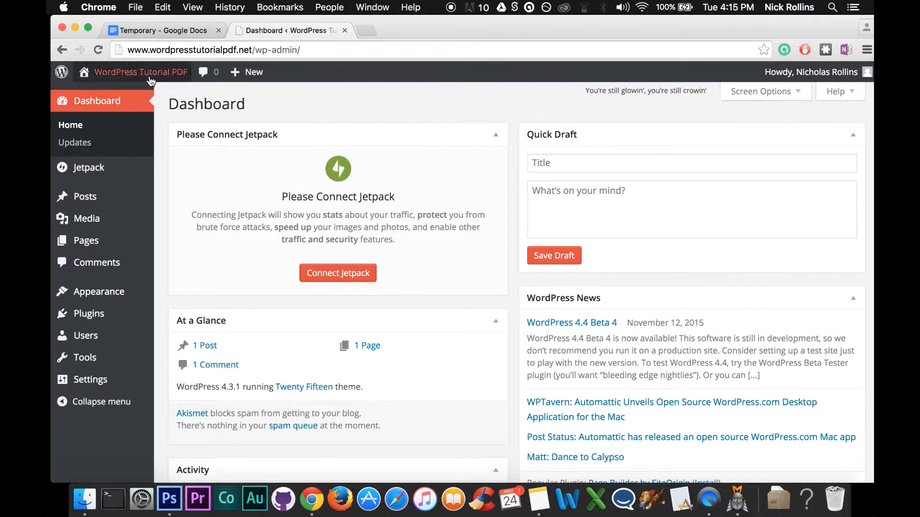
pyautogui.moveTo(151, 81)
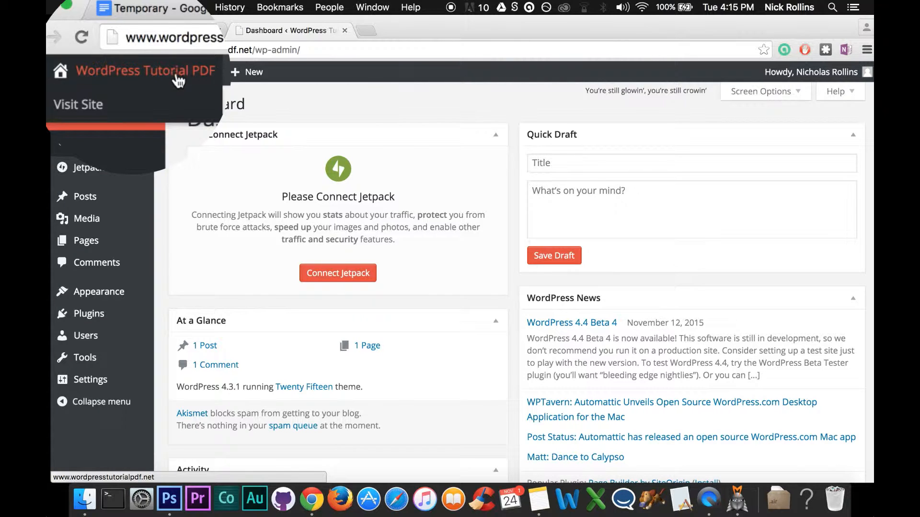
pyautogui.click(145, 80)
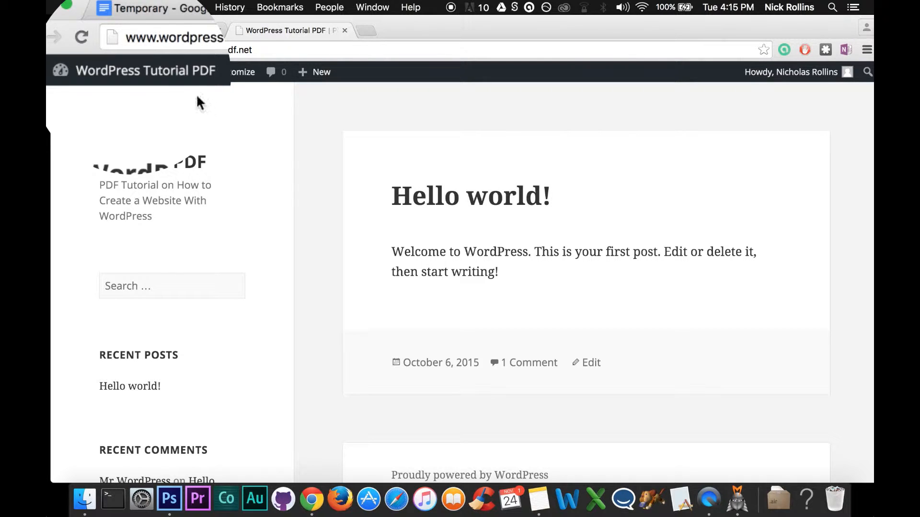
pyautogui.click(169, 83)
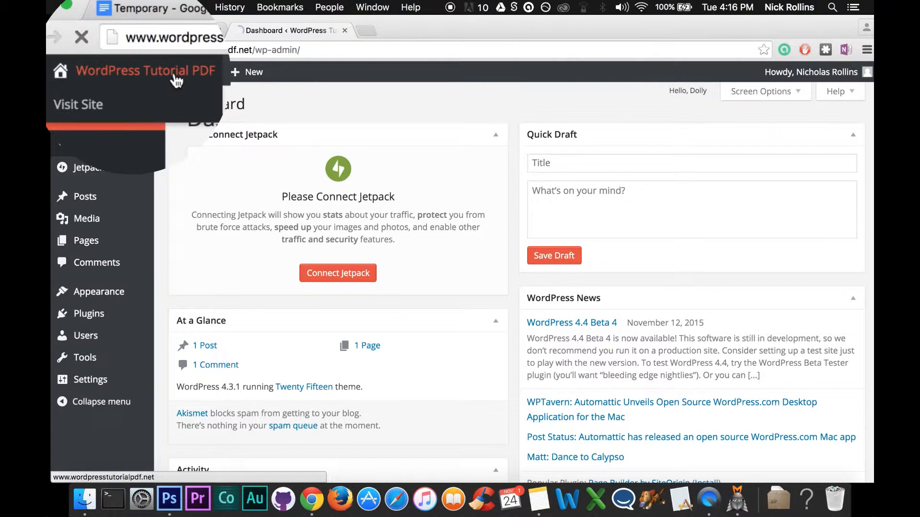
pyautogui.click(176, 82)
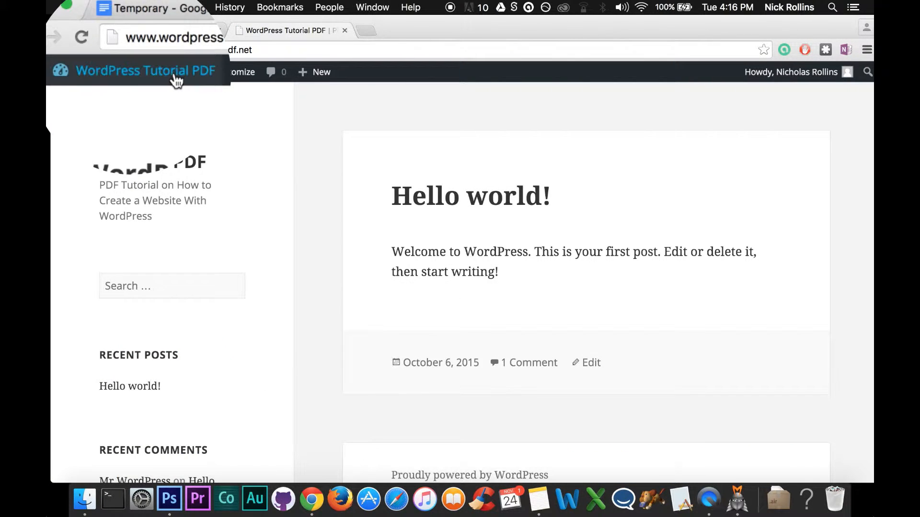
pyautogui.click(176, 81)
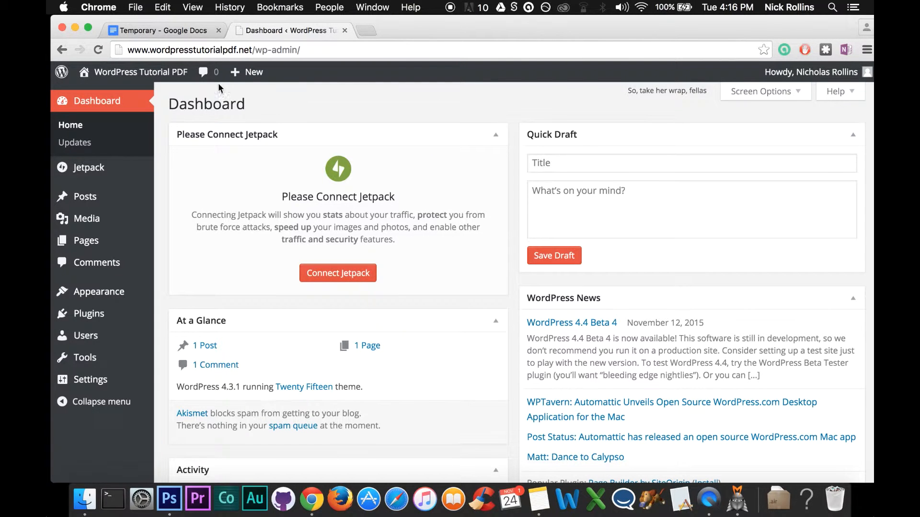
# Step: Open the WordPress Tutorial PDF site in a separate browser tab, view it, and return to the dashboard
pyautogui.rightClick(161, 72)
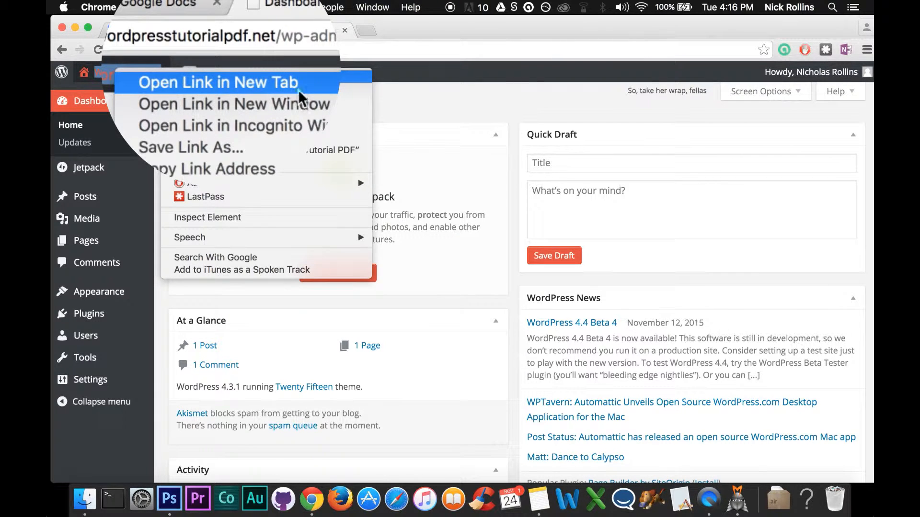
pyautogui.click(252, 78)
pyautogui.moveTo(263, 86)
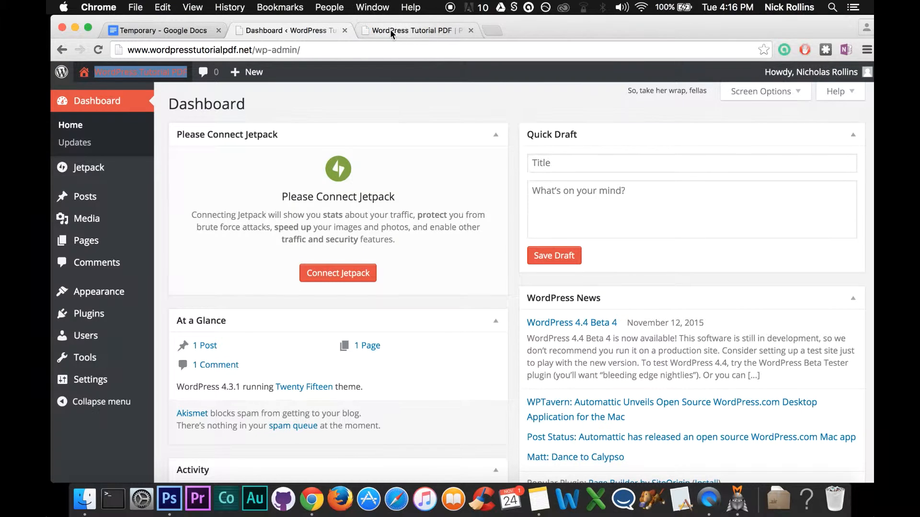
pyautogui.click(412, 29)
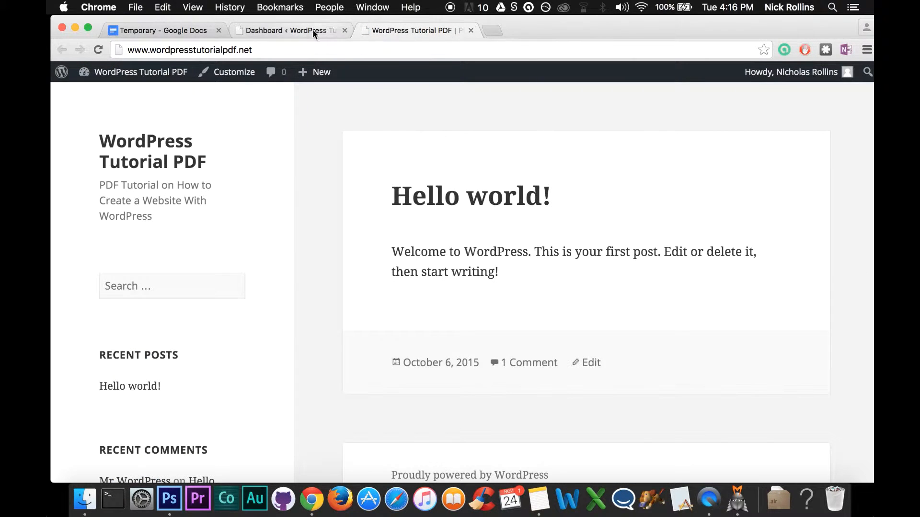
pyautogui.click(311, 30)
pyautogui.click(402, 30)
pyautogui.click(303, 28)
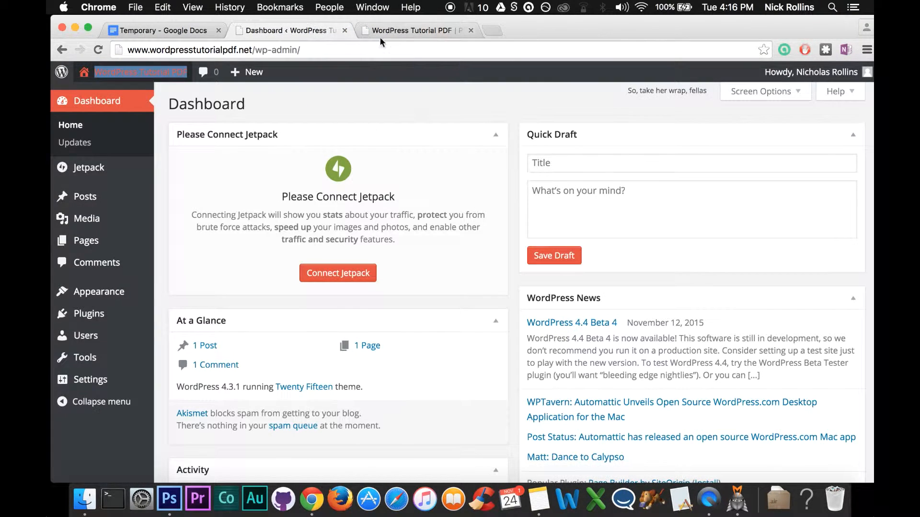
pyautogui.click(359, 96)
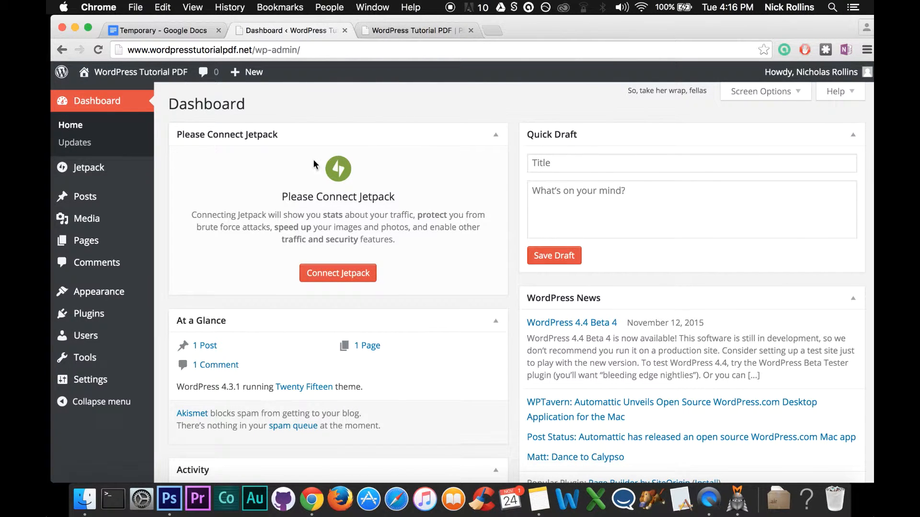
# Step: Open the installed themes page and compare the active Twenty Fifteen theme with the live site
pyautogui.scroll(-2, 161, 266)
pyautogui.moveTo(102, 296)
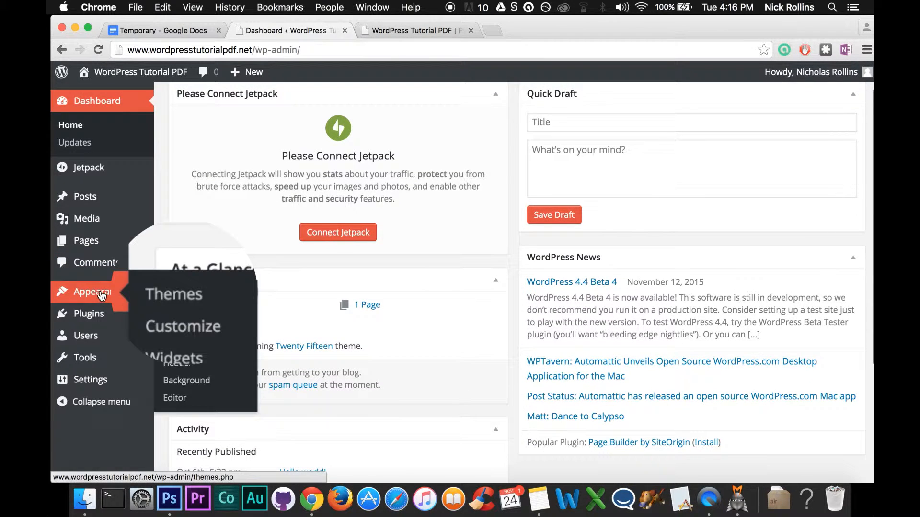
pyautogui.click(187, 307)
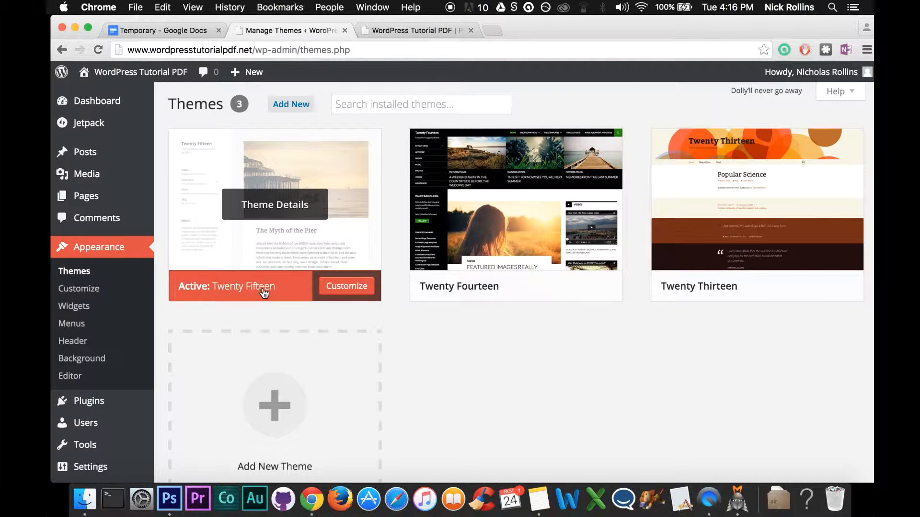
pyautogui.moveTo(431, 296)
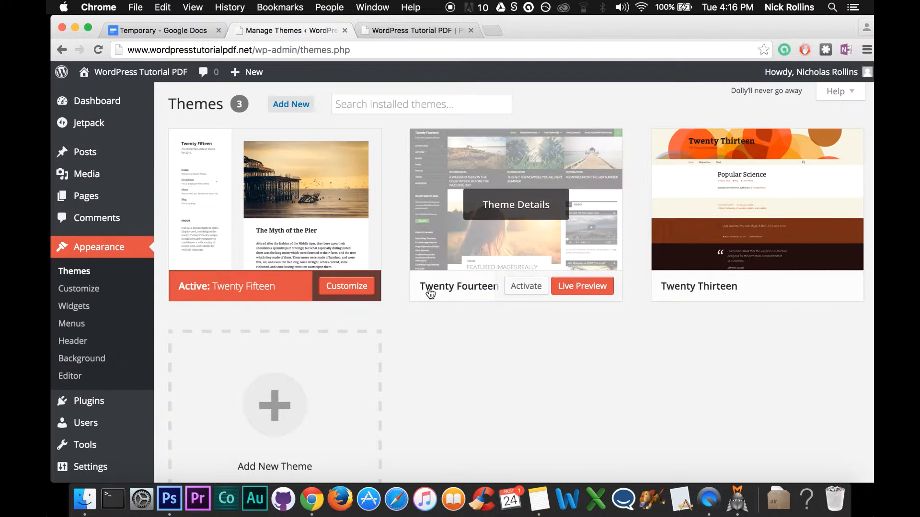
pyautogui.moveTo(668, 297)
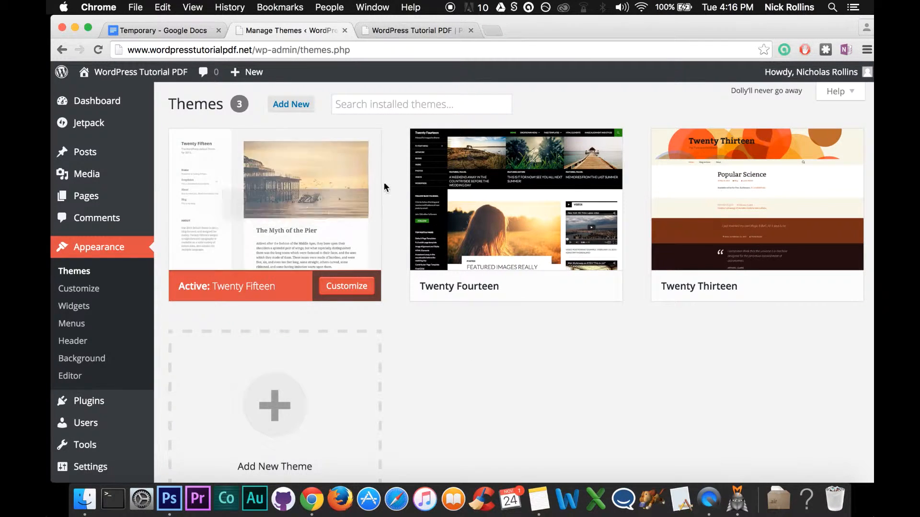
pyautogui.click(404, 31)
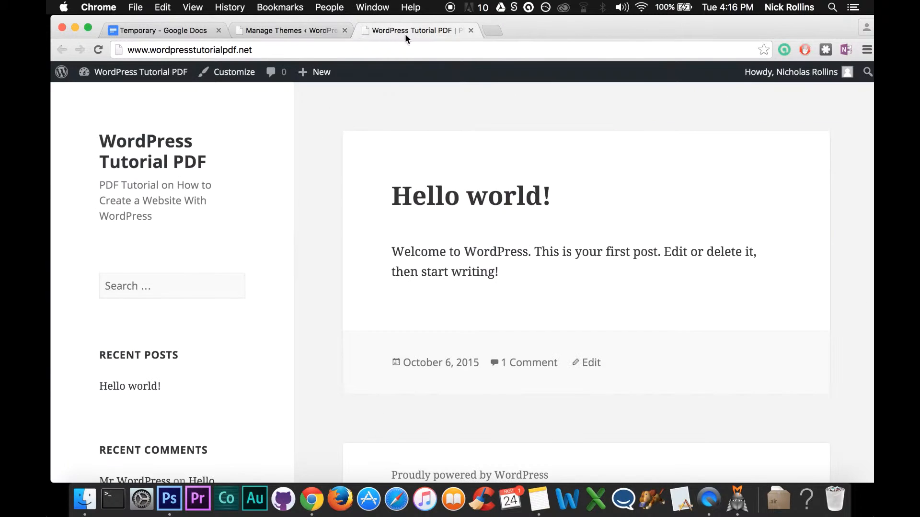
pyautogui.click(295, 28)
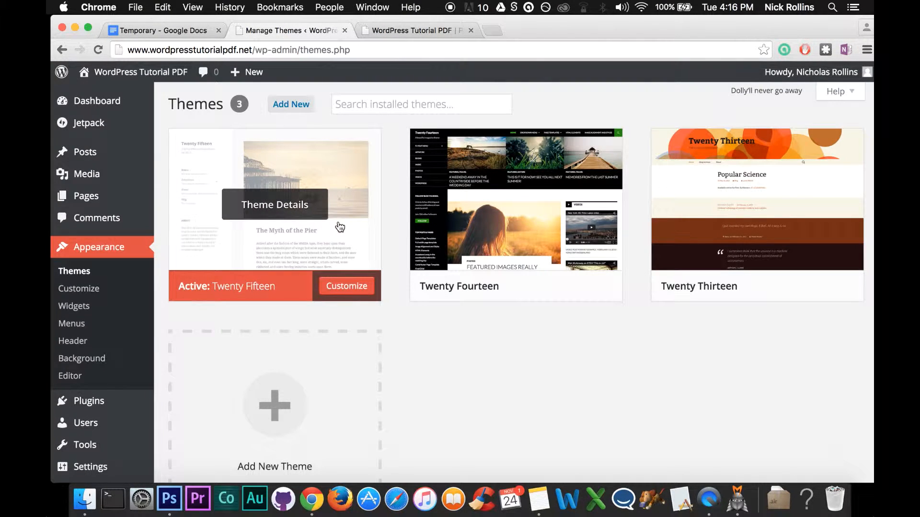
# Step: Start adding a new theme and browse through the Featured themes
pyautogui.scroll(-4, 441, 376)
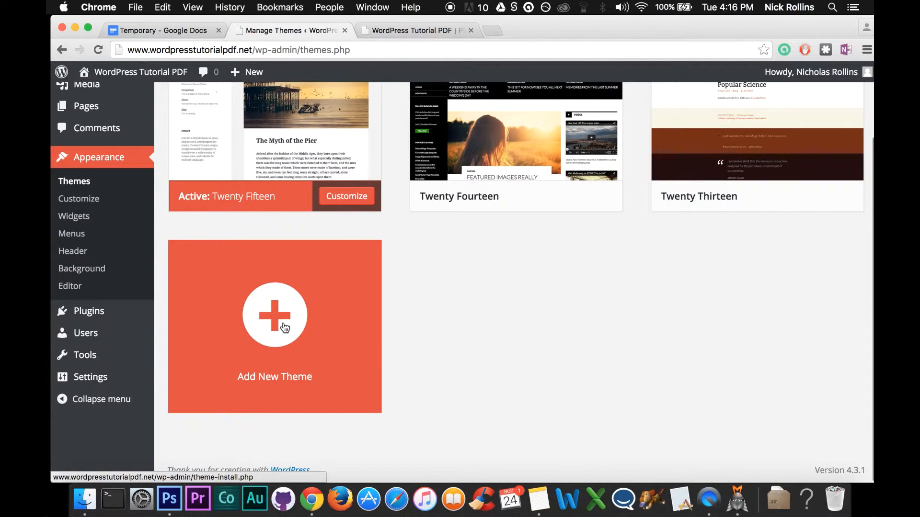
pyautogui.click(284, 327)
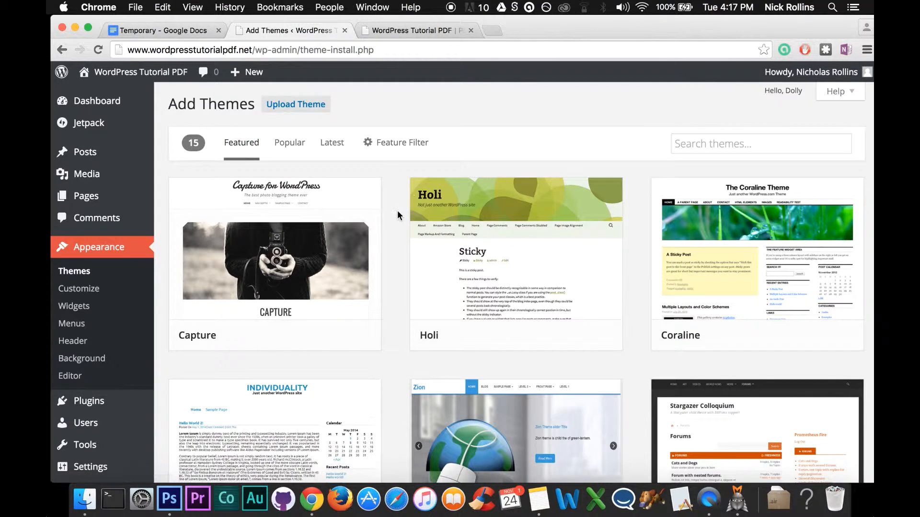
pyautogui.scroll(-5, 398, 211)
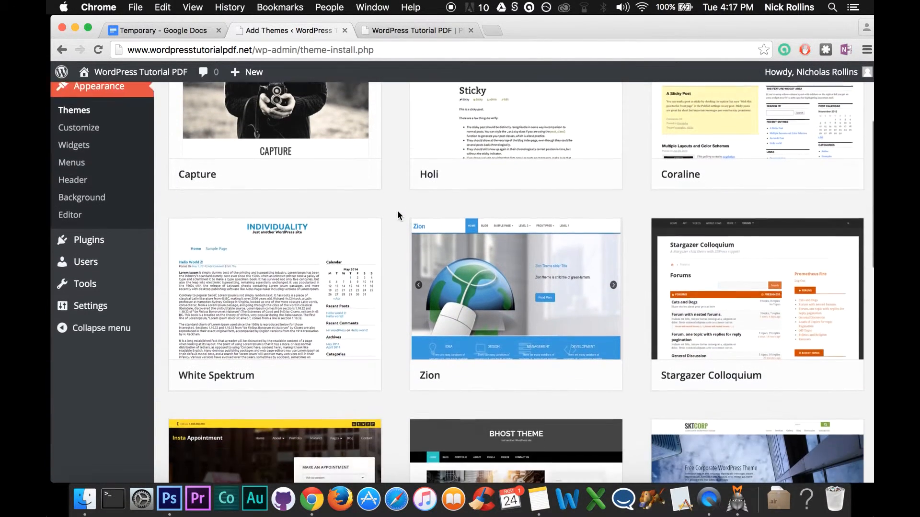
pyautogui.scroll(-3, 397, 211)
pyautogui.scroll(-4, 398, 211)
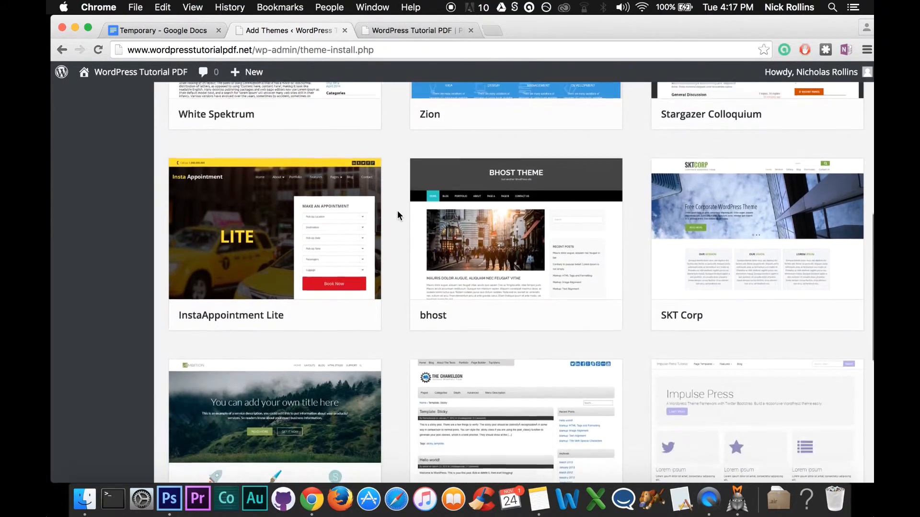
pyautogui.scroll(-8, 397, 211)
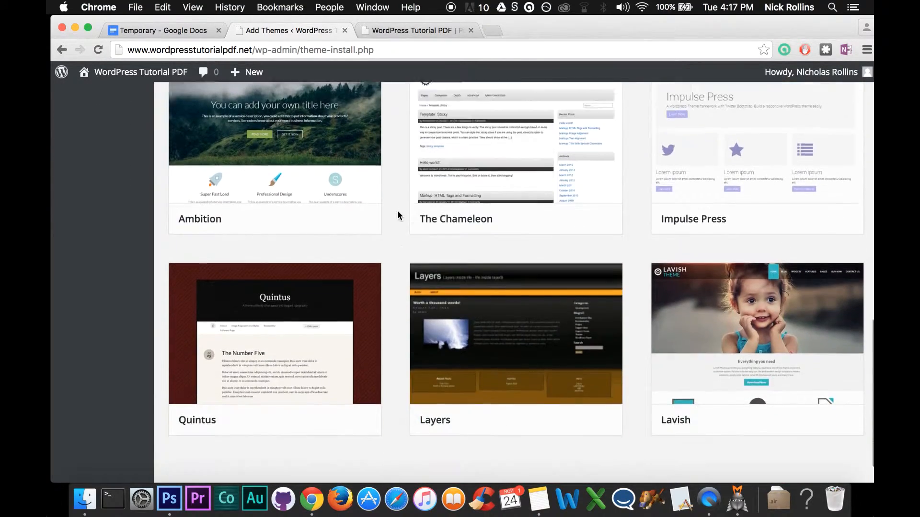
pyautogui.scroll(20, 398, 211)
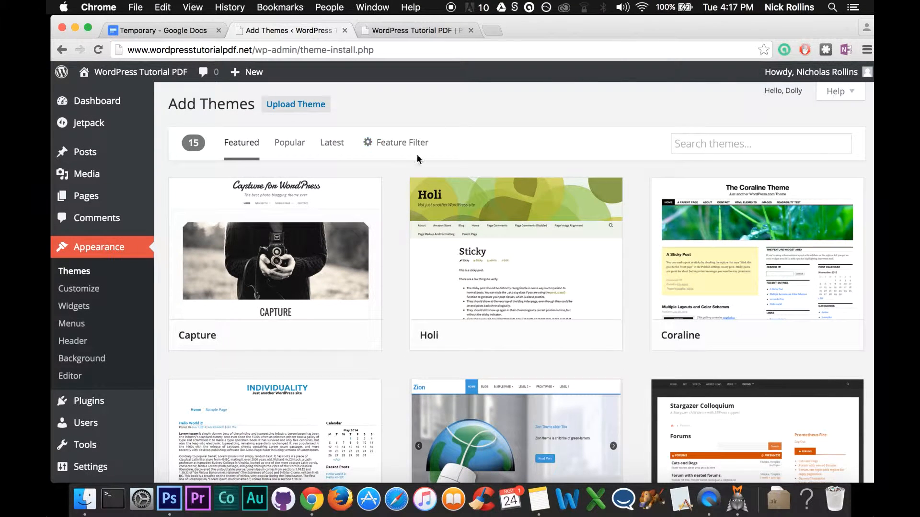
# Step: Open the theme upload page and examine its instruction about the .zip format
pyautogui.click(301, 110)
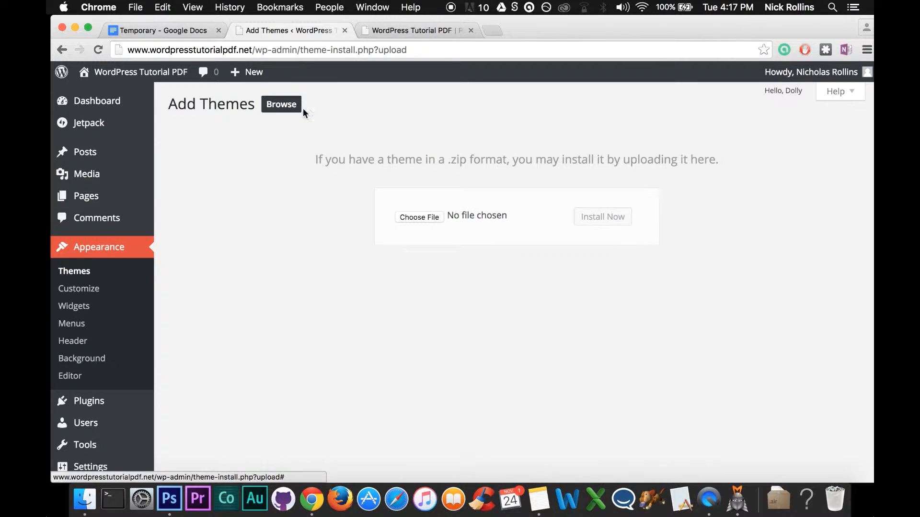
pyautogui.moveTo(315, 161); pyautogui.dragTo(724, 163)
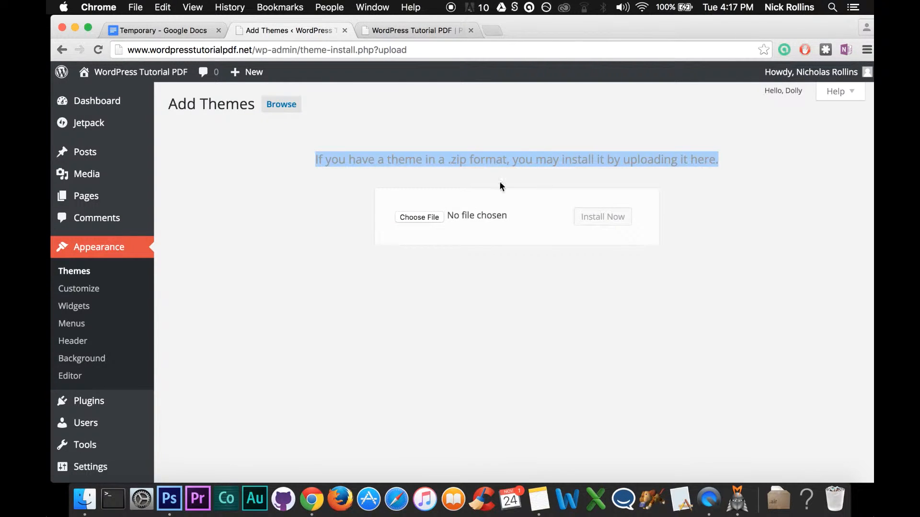
pyautogui.click(456, 165)
pyautogui.moveTo(449, 158); pyautogui.dragTo(508, 159)
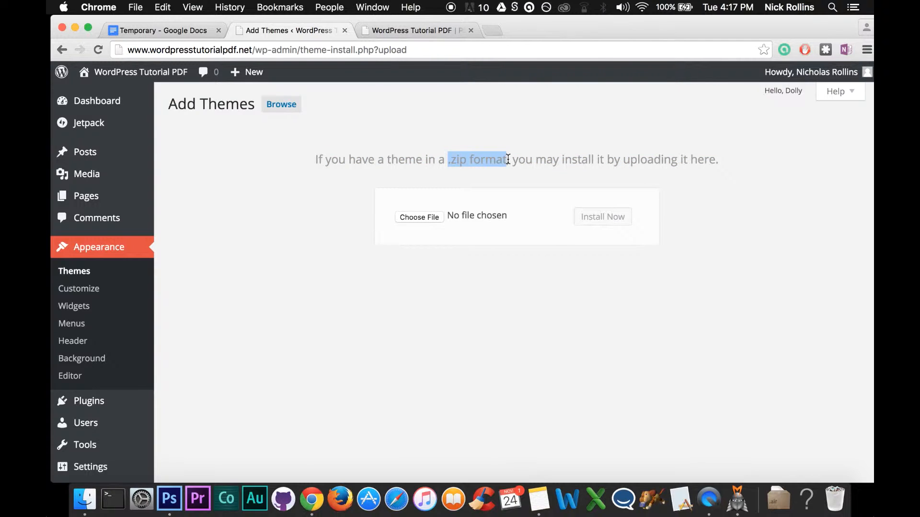
pyautogui.click(580, 281)
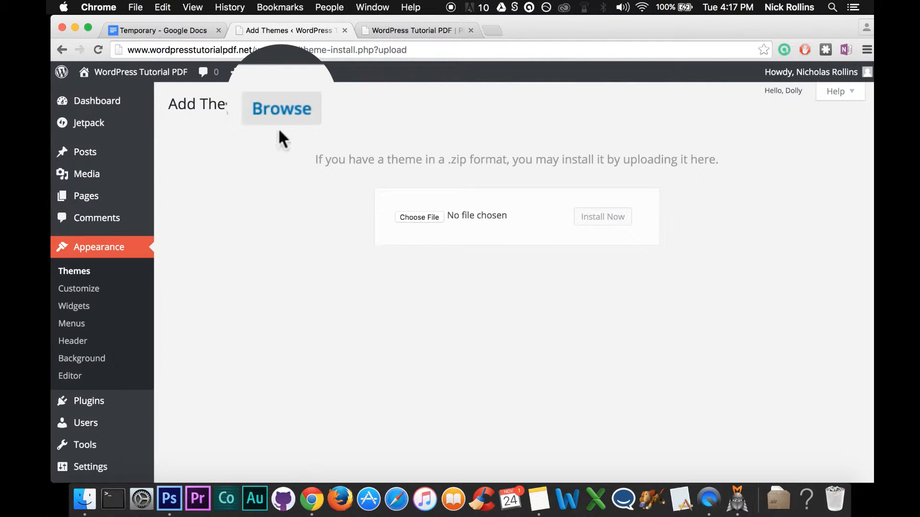
# Step: Return from the upload page to the theme browser and show the Popular themes
pyautogui.click(287, 112)
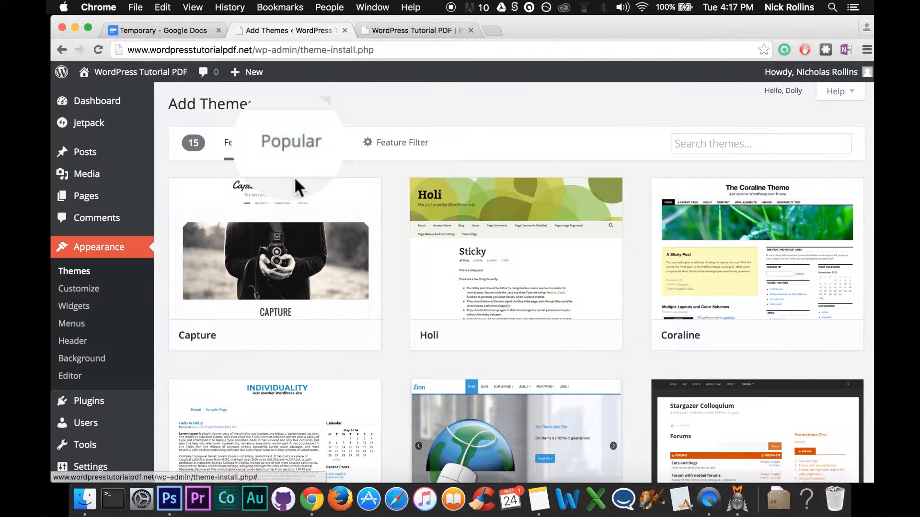
pyautogui.click(303, 150)
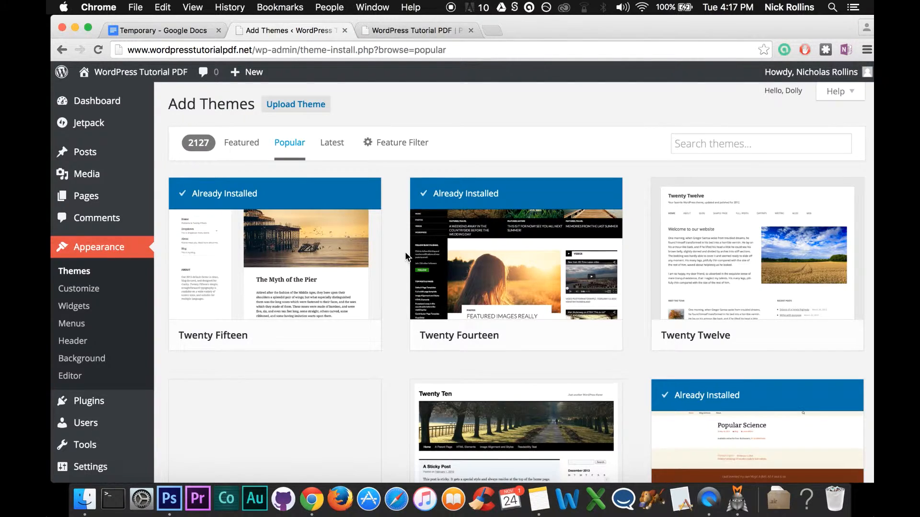
# Step: Browse through the Popular themes and return to the beginning of the list
pyautogui.scroll(-5, 404, 251)
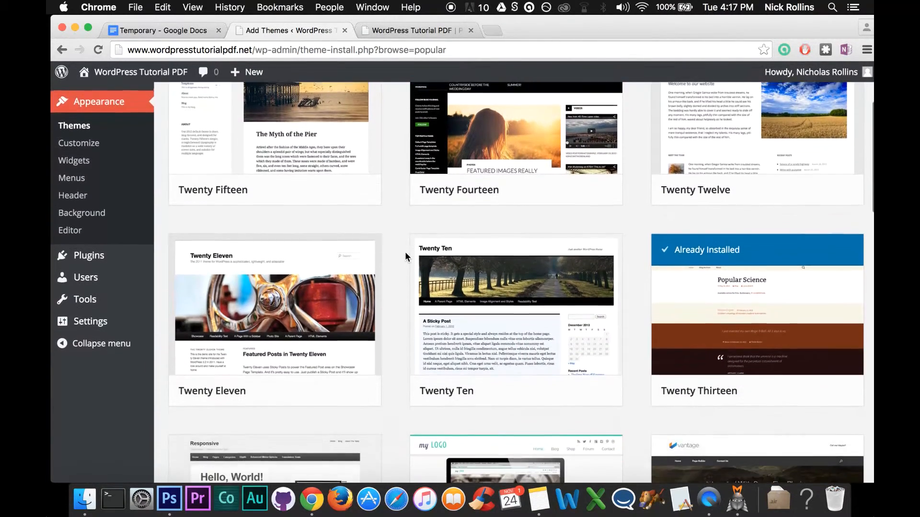
pyautogui.scroll(-6, 405, 257)
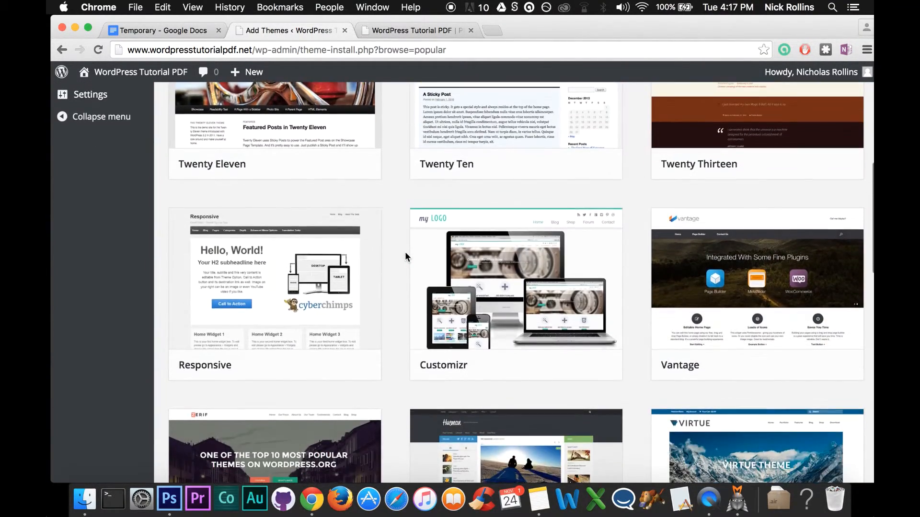
pyautogui.scroll(-6, 405, 257)
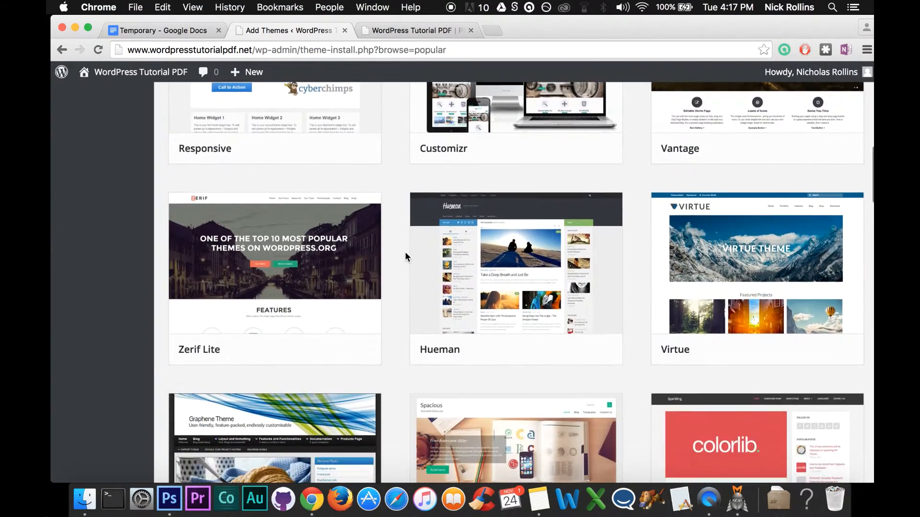
pyautogui.scroll(-13, 406, 257)
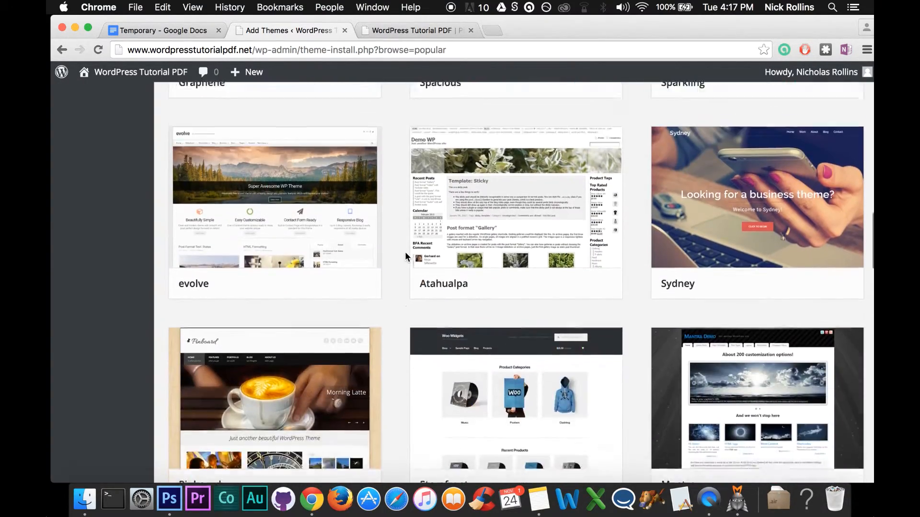
pyautogui.scroll(20, 405, 251)
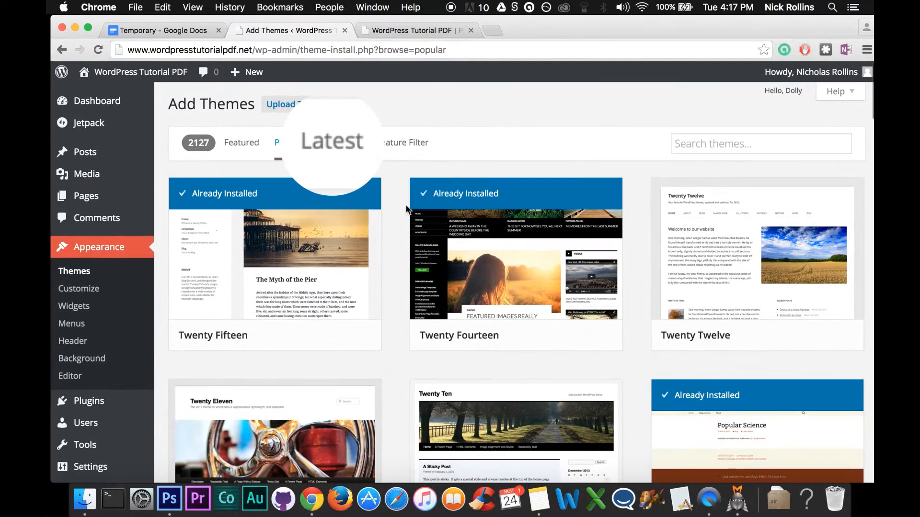
# Step: Show the Latest themes and look through the newest designs
pyautogui.click(331, 142)
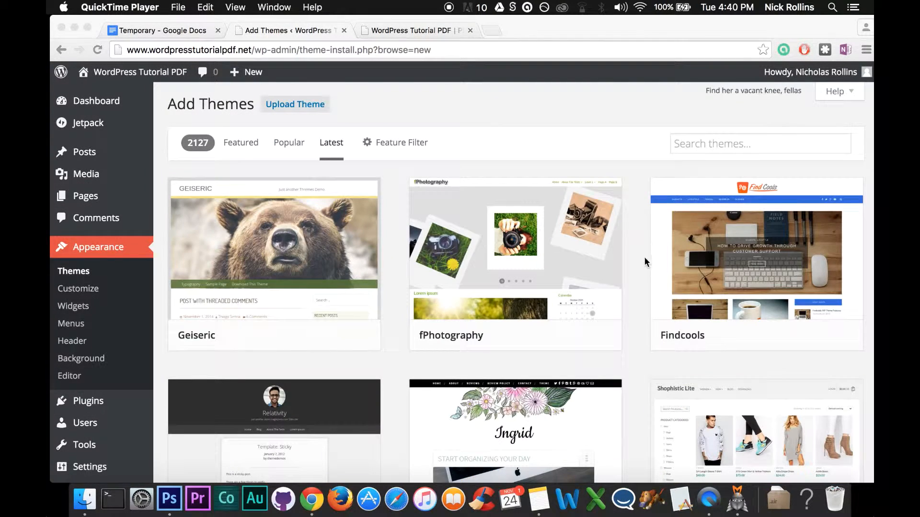
pyautogui.scroll(-5, 637, 323)
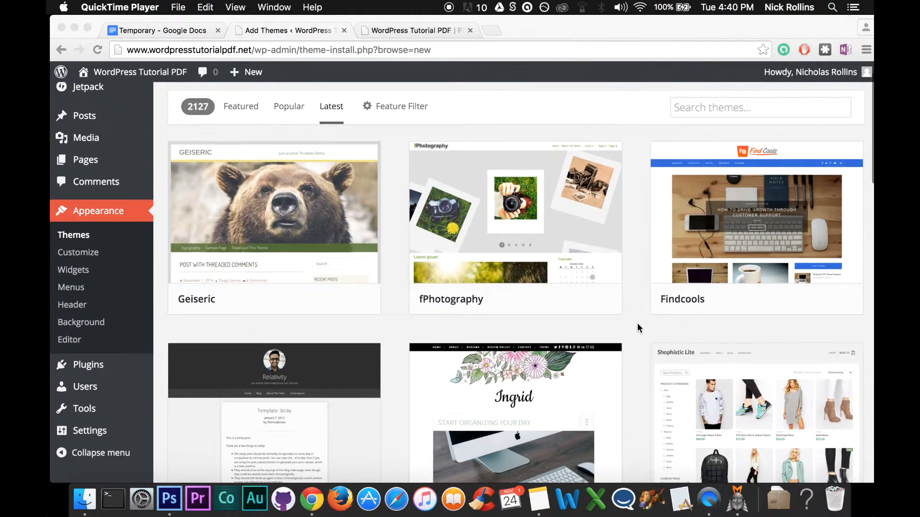
pyautogui.scroll(-9, 637, 324)
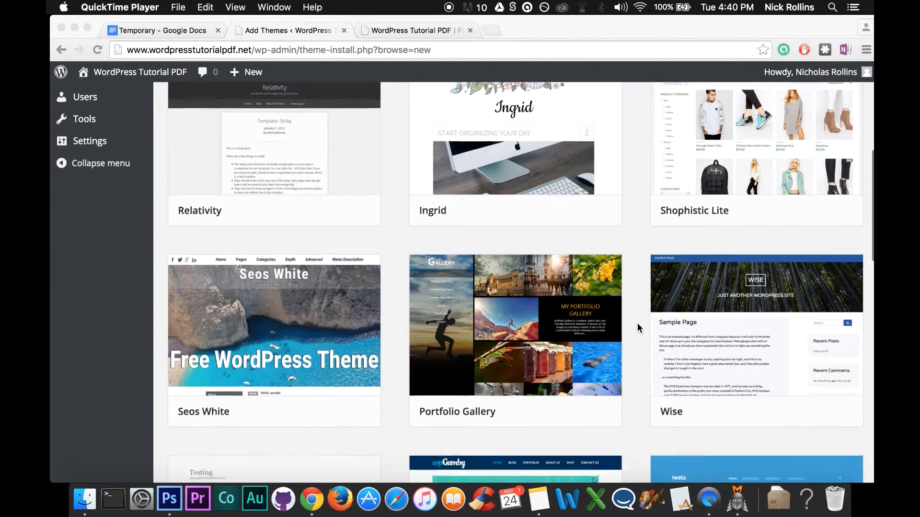
pyautogui.scroll(12, 638, 324)
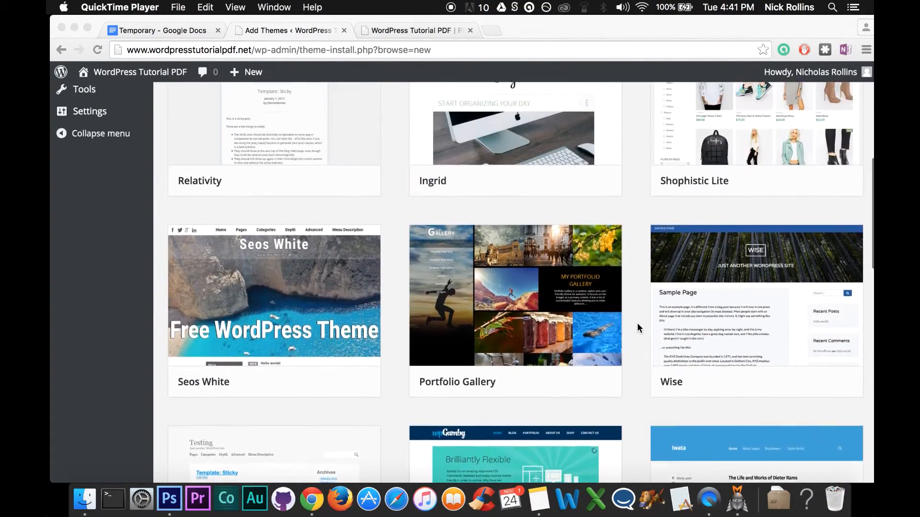
pyautogui.scroll(2, 637, 323)
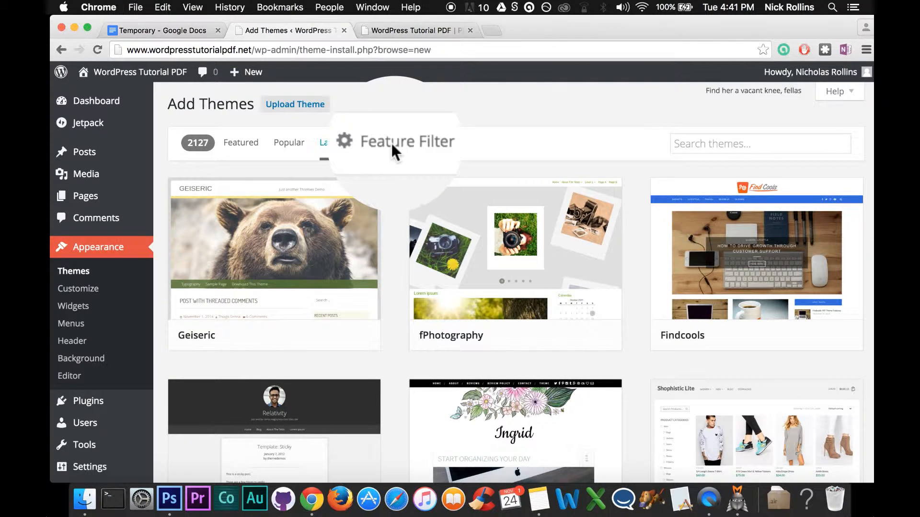
# Step: Open the Feature Filter and examine its Colors and Layout criteria, highlighting the Responsive Layout option
pyautogui.click(369, 144)
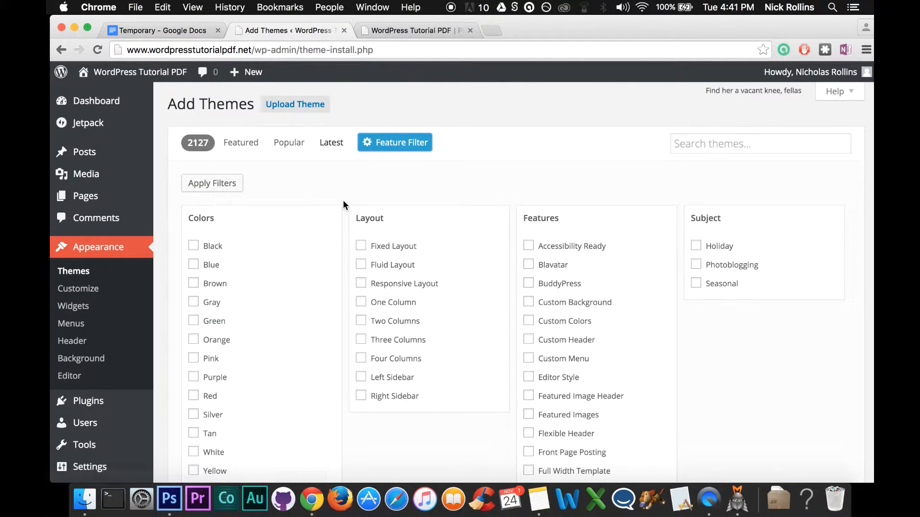
pyautogui.scroll(-4, 343, 205)
pyautogui.scroll(1, 344, 203)
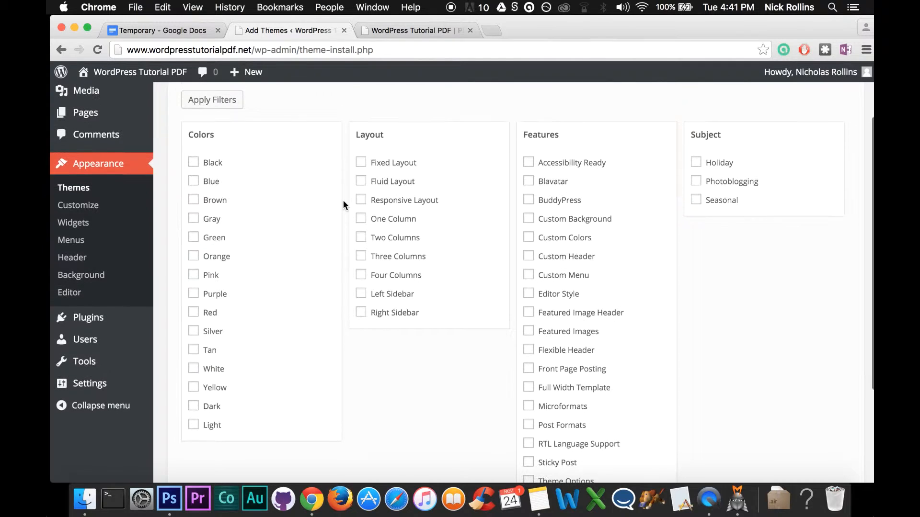
pyautogui.moveTo(215, 135); pyautogui.dragTo(184, 139)
pyautogui.moveTo(387, 133); pyautogui.dragTo(349, 137)
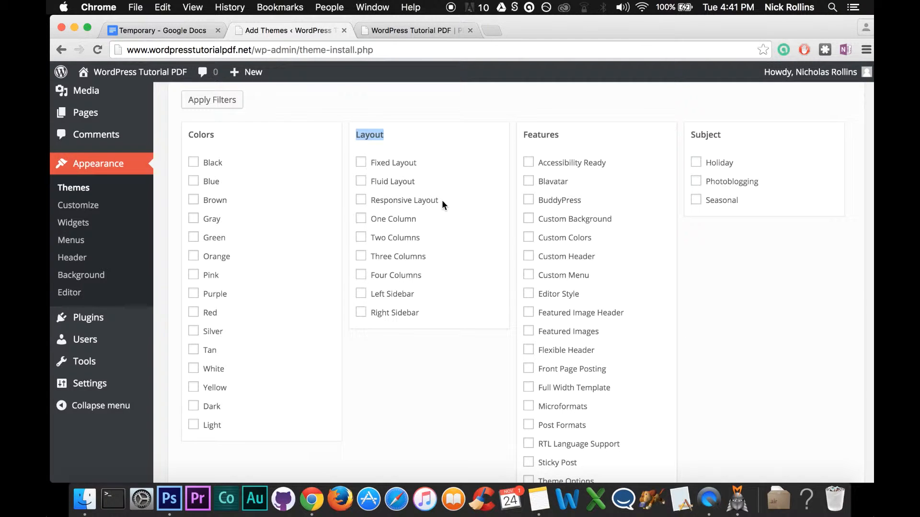
pyautogui.moveTo(441, 200); pyautogui.dragTo(372, 208)
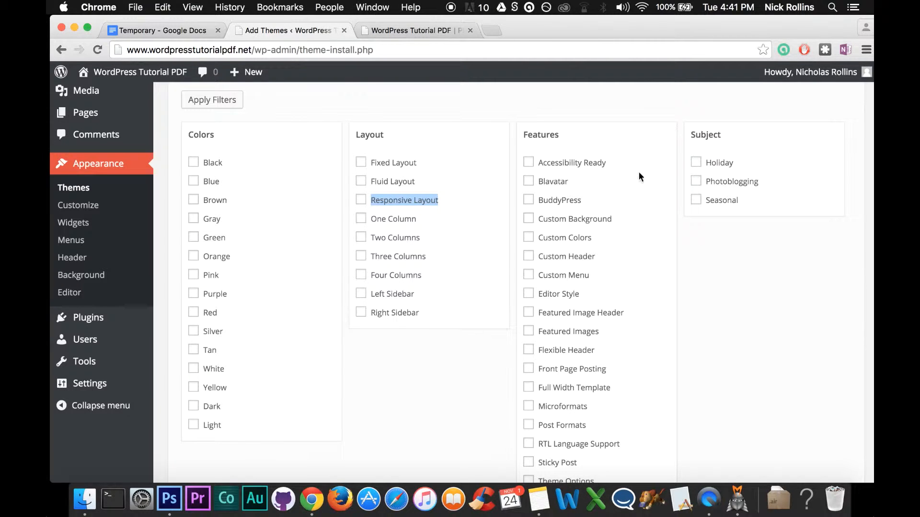
# Step: Examine the Features filter criteria, highlighting Custom Header, Custom Colors and Custom Background, and clear the text highlight
pyautogui.moveTo(561, 137); pyautogui.dragTo(521, 137)
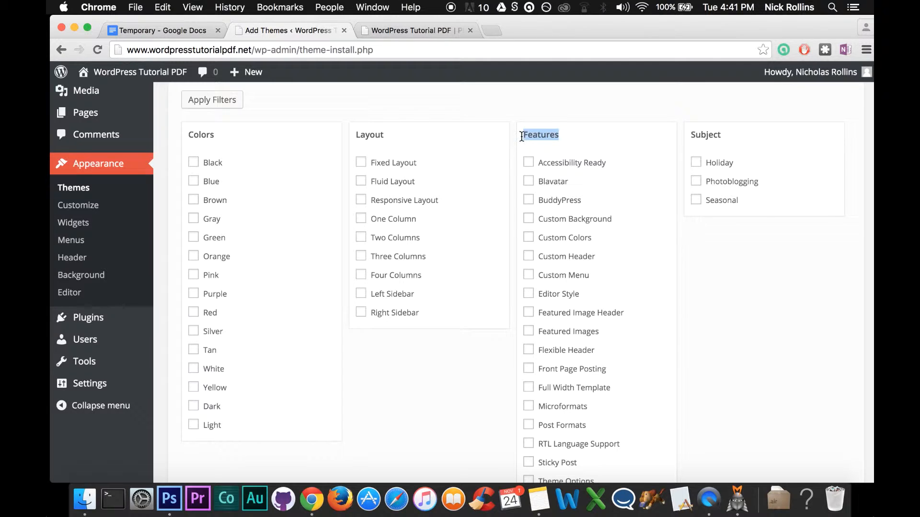
pyautogui.scroll(-2, 640, 239)
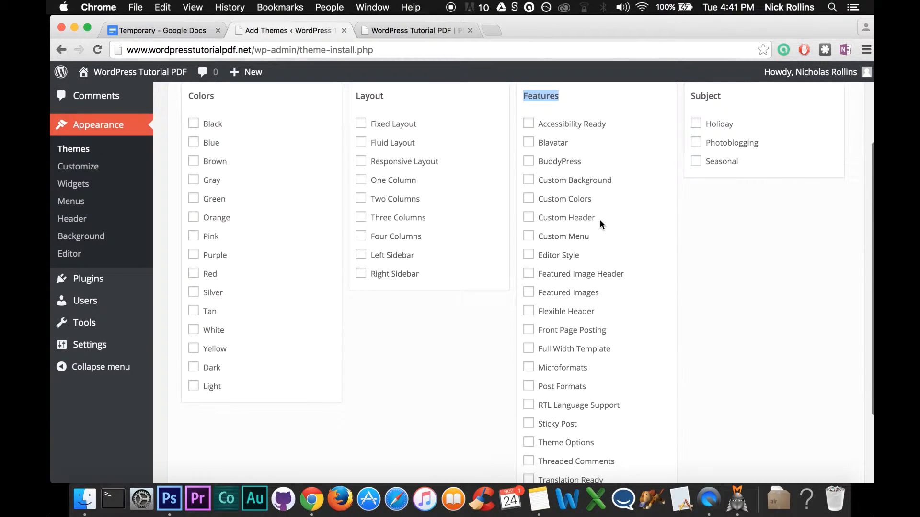
pyautogui.moveTo(596, 219); pyautogui.dragTo(540, 224)
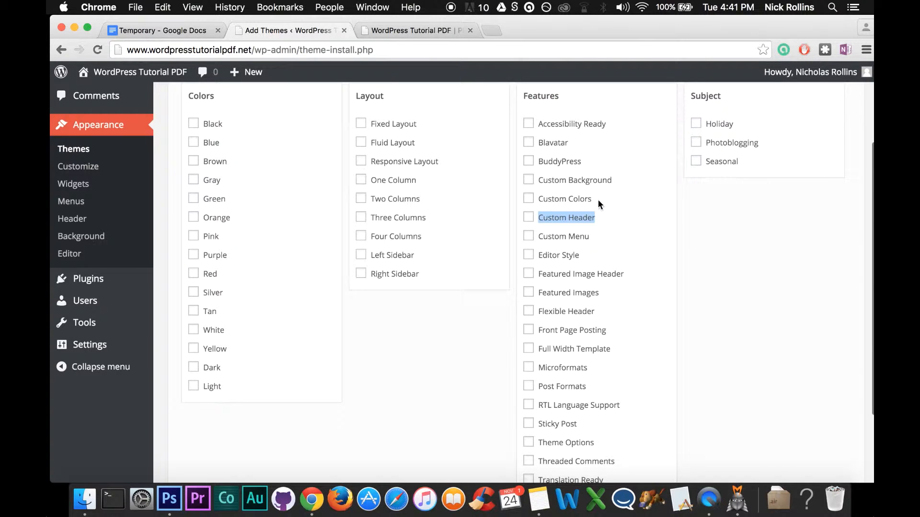
pyautogui.moveTo(595, 199); pyautogui.dragTo(552, 206)
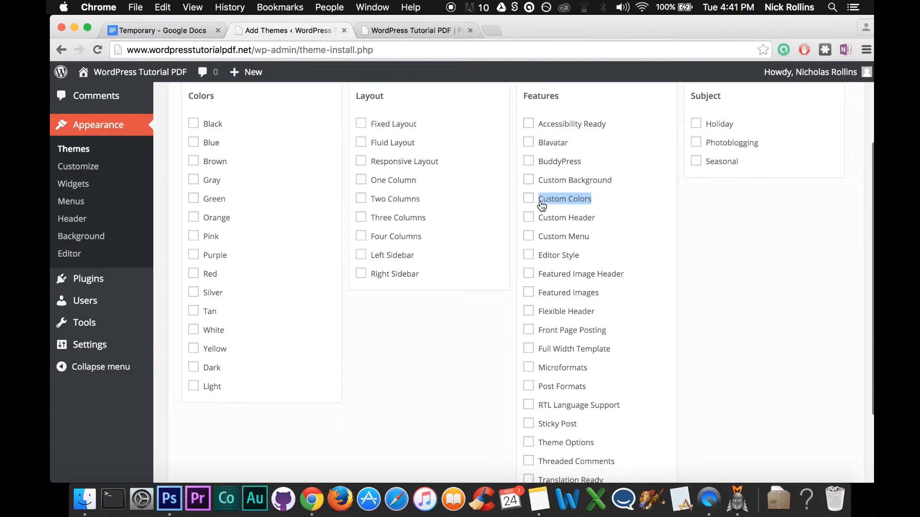
pyautogui.moveTo(613, 180); pyautogui.dragTo(542, 184)
pyautogui.scroll(-3, 655, 198)
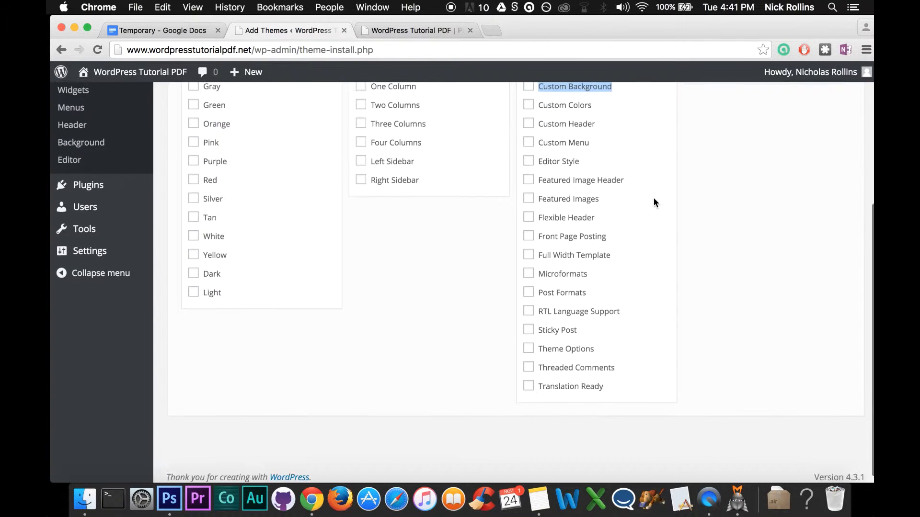
pyautogui.scroll(4, 654, 201)
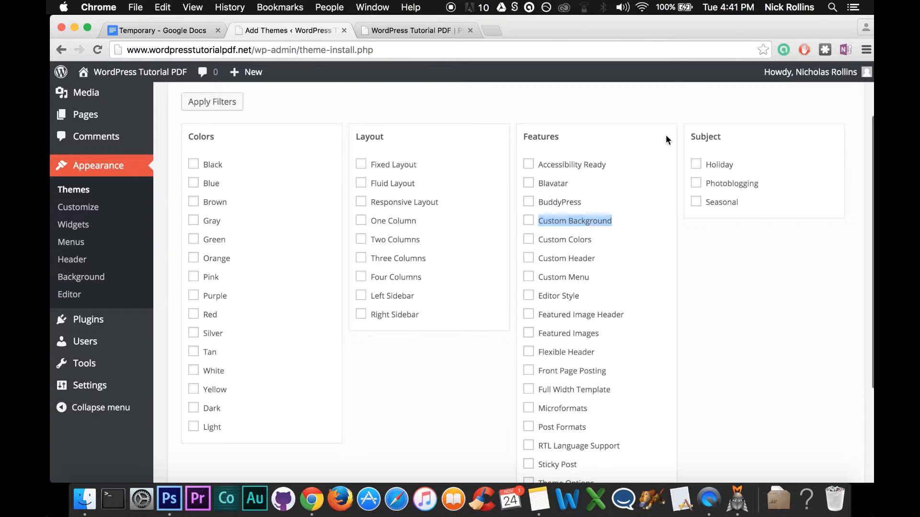
pyautogui.scroll(3, 665, 139)
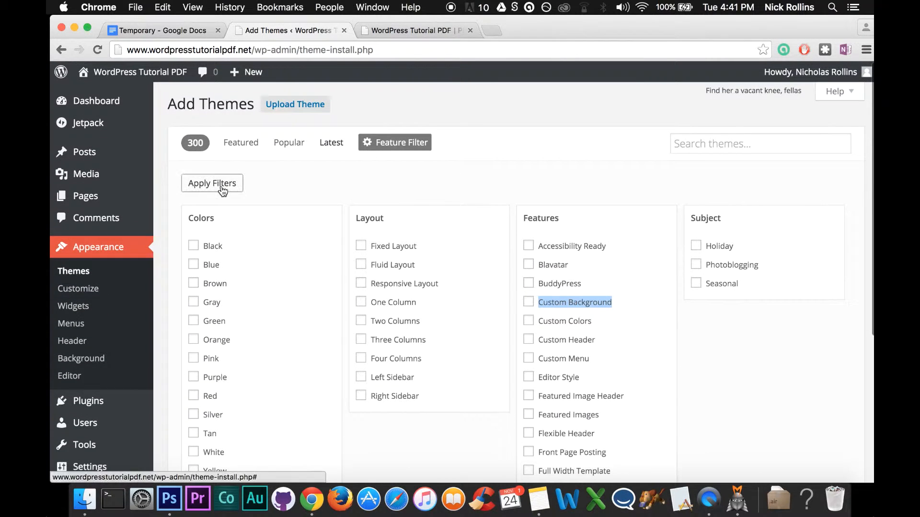
pyautogui.click(598, 186)
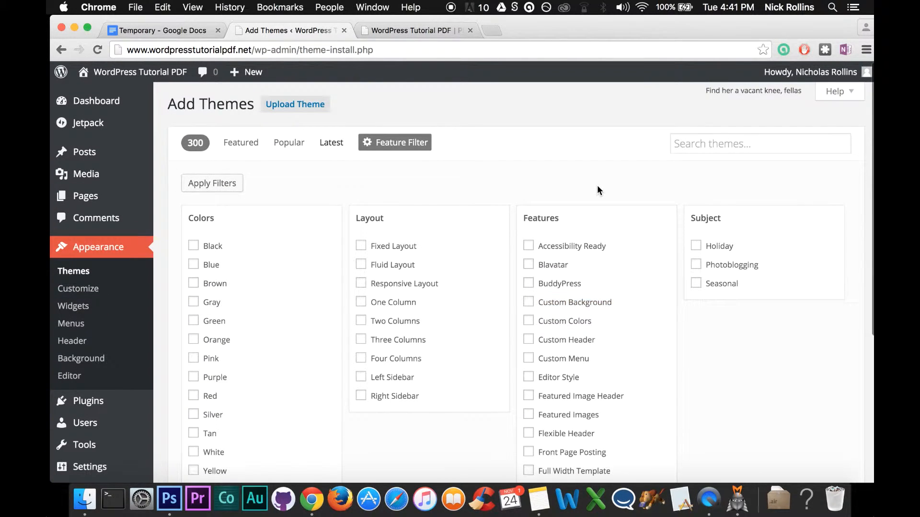
# Step: Search the theme directory for Travelify and open that theme's details and preview
pyautogui.click(701, 144)
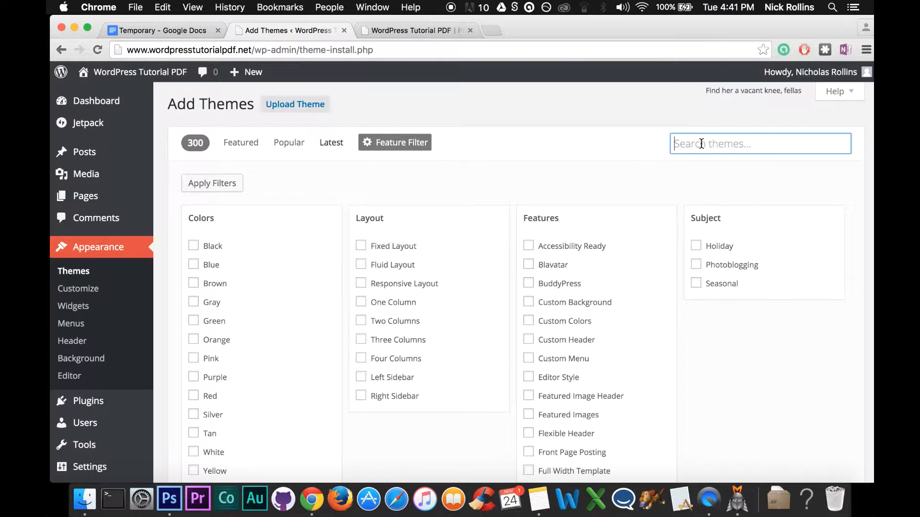
pyautogui.write('Travelify')
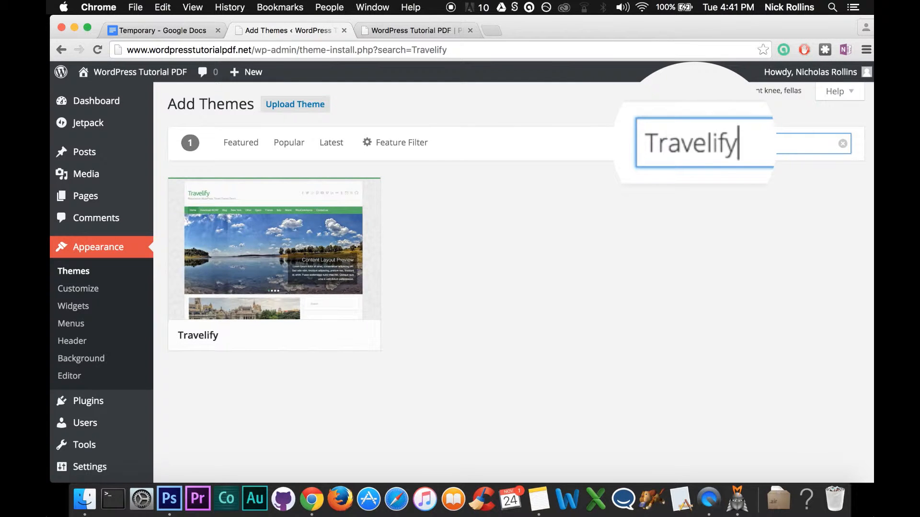
pyautogui.moveTo(308, 251)
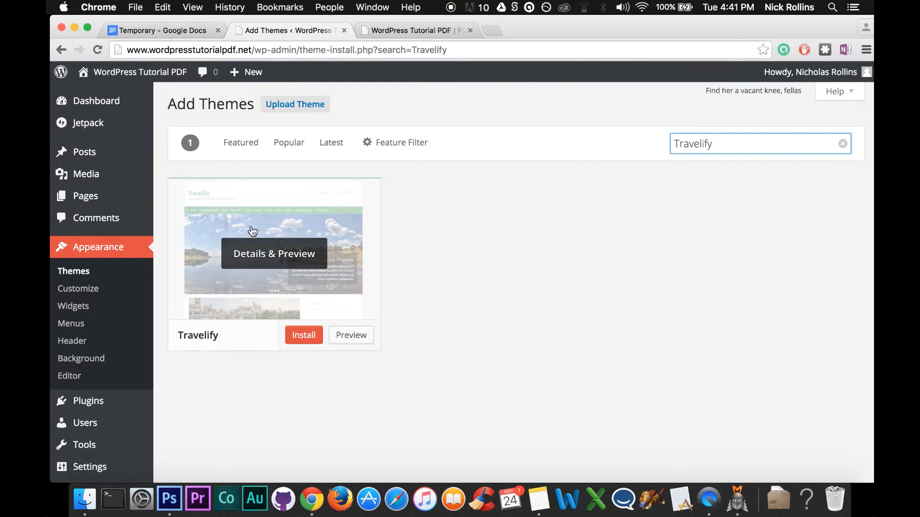
pyautogui.click(271, 259)
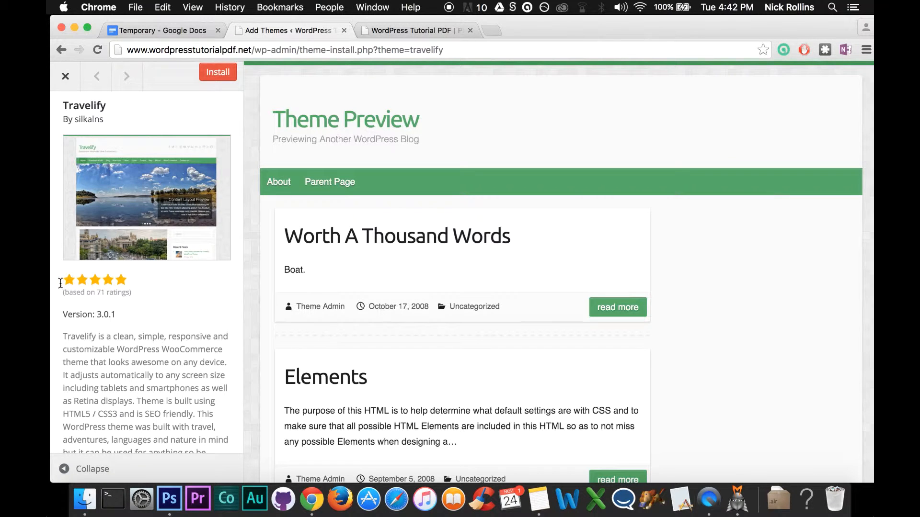
# Step: Read through the Travelify theme's rating, version and description
pyautogui.scroll(-3, 219, 298)
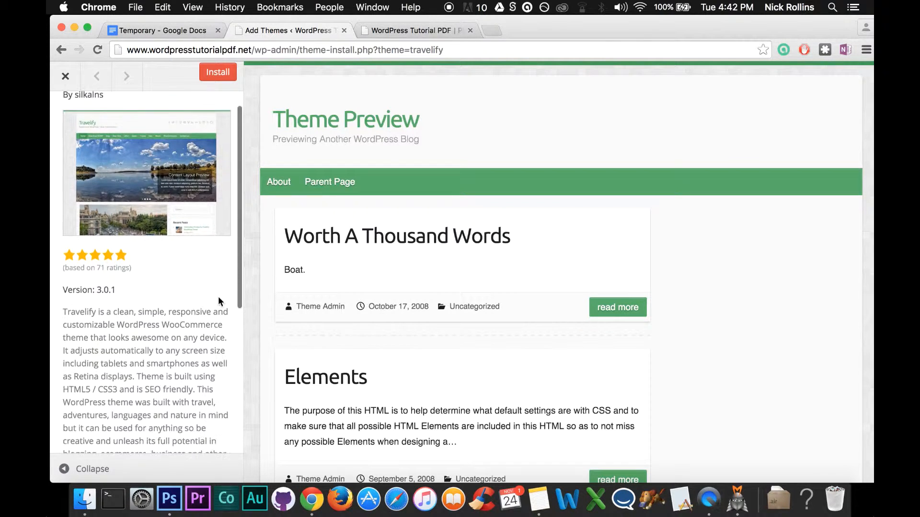
pyautogui.scroll(-8, 218, 298)
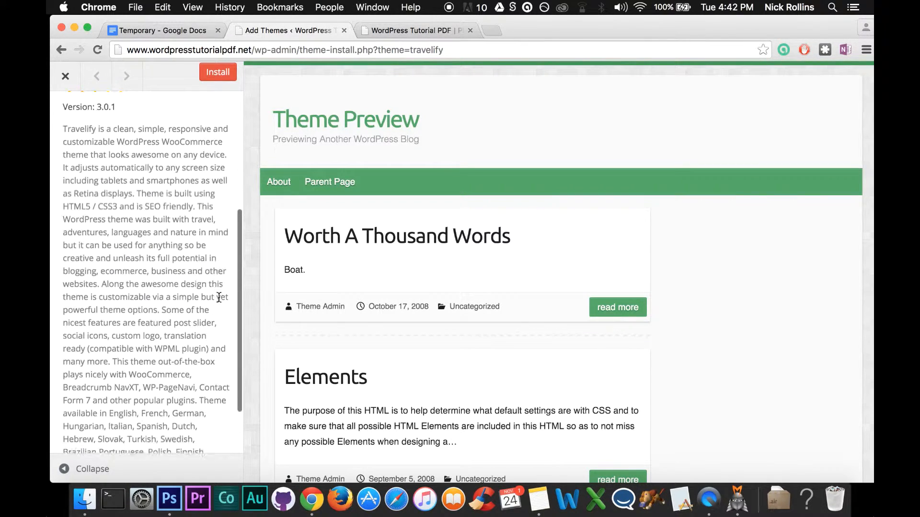
pyautogui.scroll(10, 219, 298)
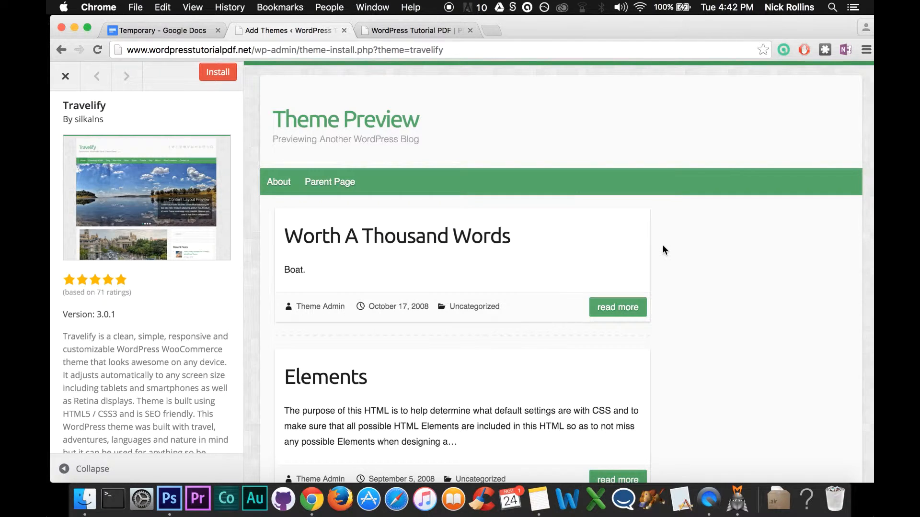
# Step: Look through the sample posts in the Travelify preview and open its Parent Page to view the page layout
pyautogui.scroll(-3, 662, 245)
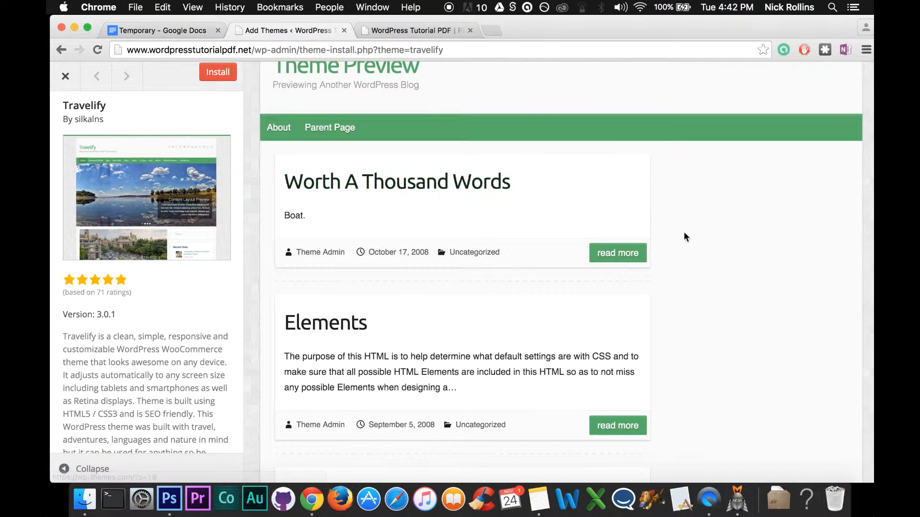
pyautogui.scroll(-5, 721, 335)
pyautogui.scroll(-15, 722, 332)
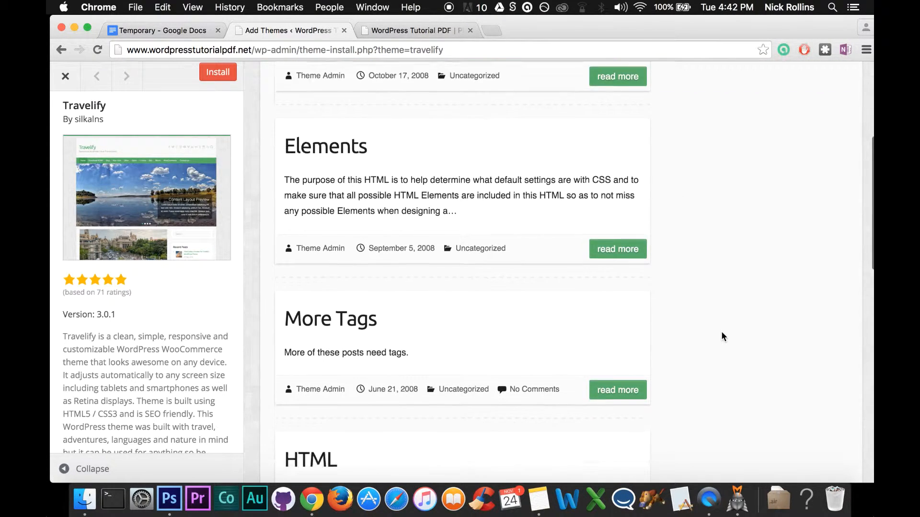
pyautogui.scroll(-10, 721, 333)
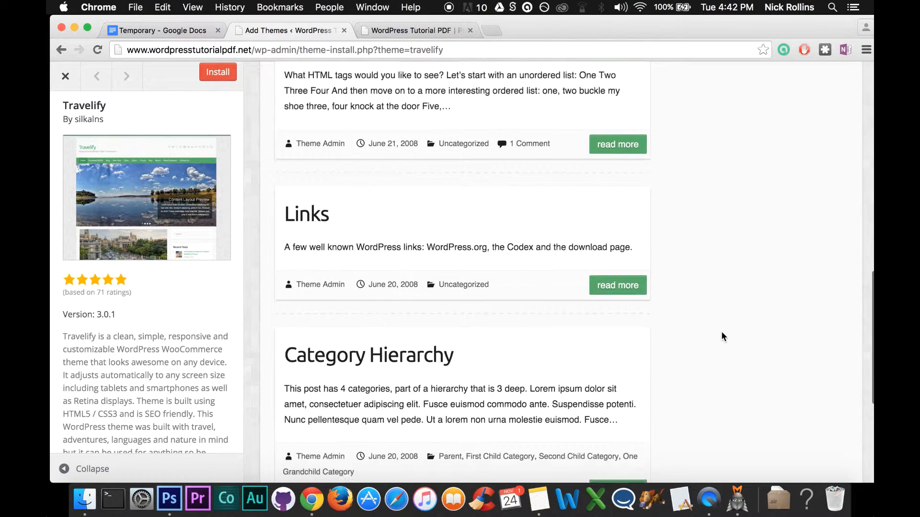
pyautogui.scroll(18, 722, 333)
pyautogui.scroll(10, 722, 333)
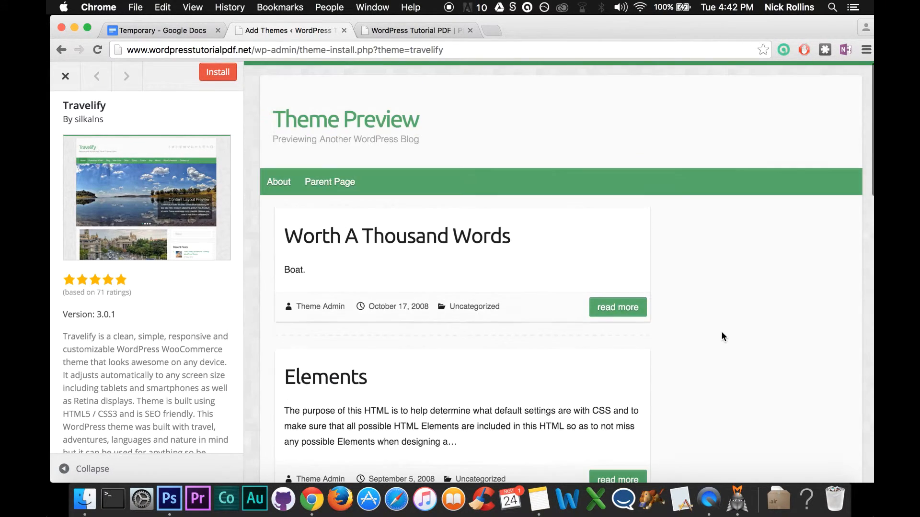
pyautogui.moveTo(318, 182)
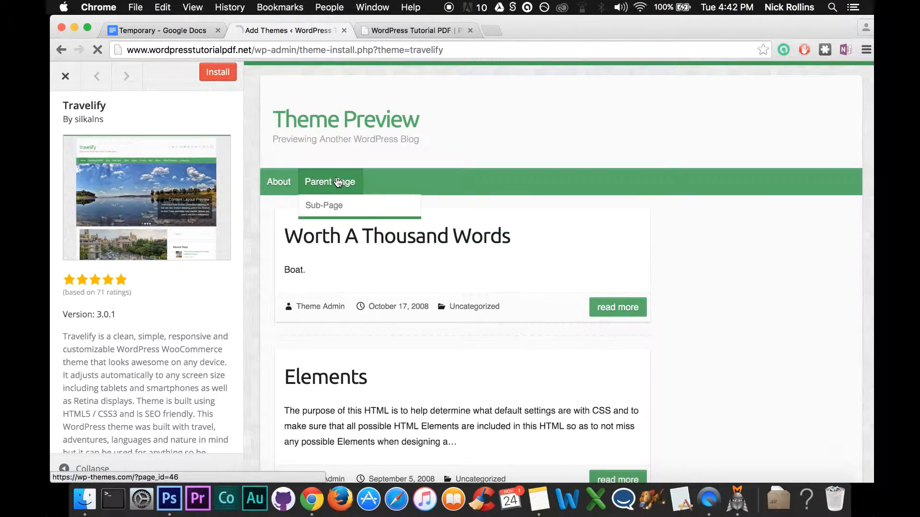
pyautogui.scroll(-2, 615, 332)
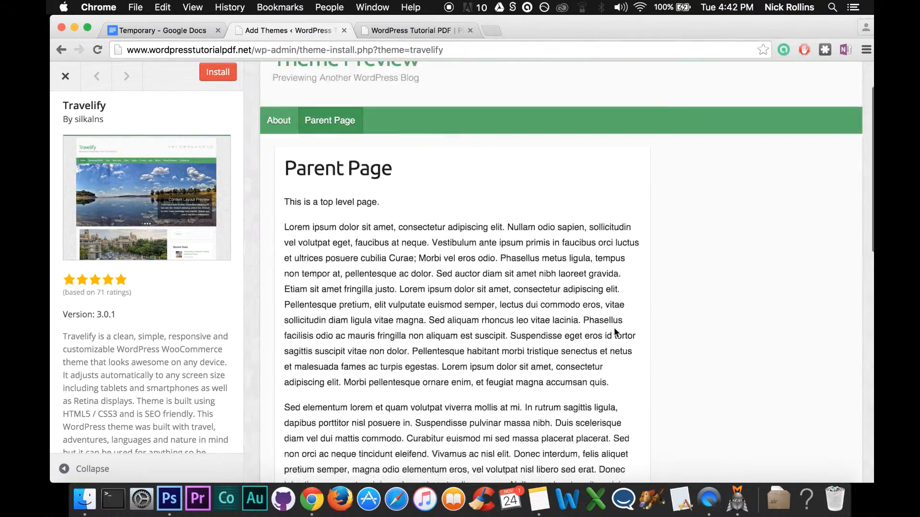
# Step: Finish looking over the Parent Page preview, then install the Travelify theme and activate it on the site
pyautogui.scroll(-15, 616, 332)
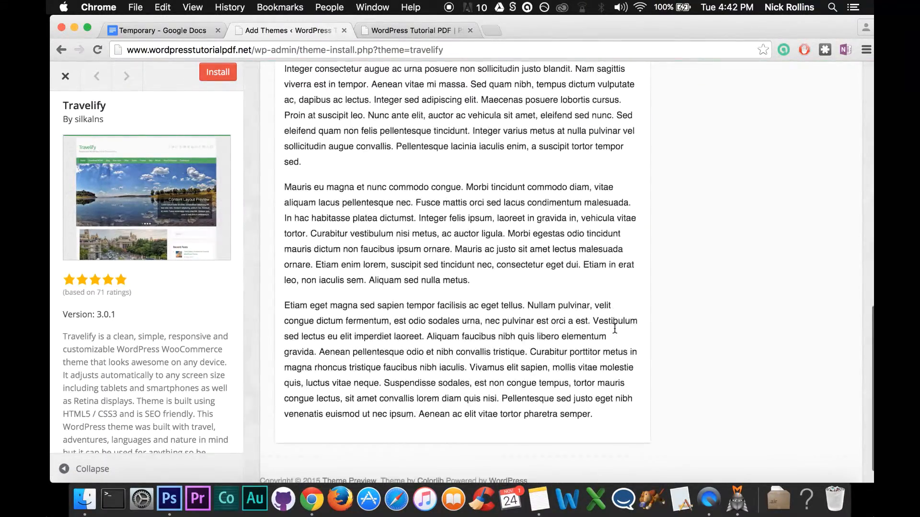
pyautogui.scroll(15, 614, 329)
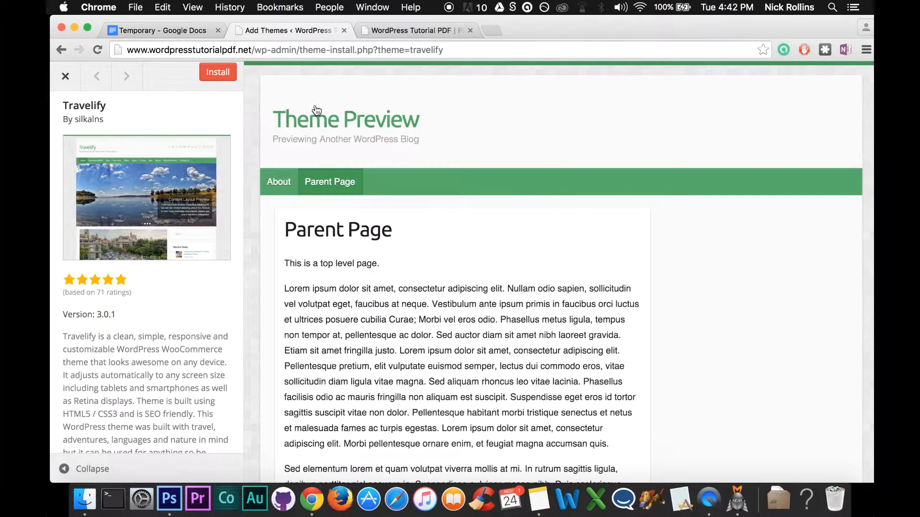
pyautogui.click(221, 77)
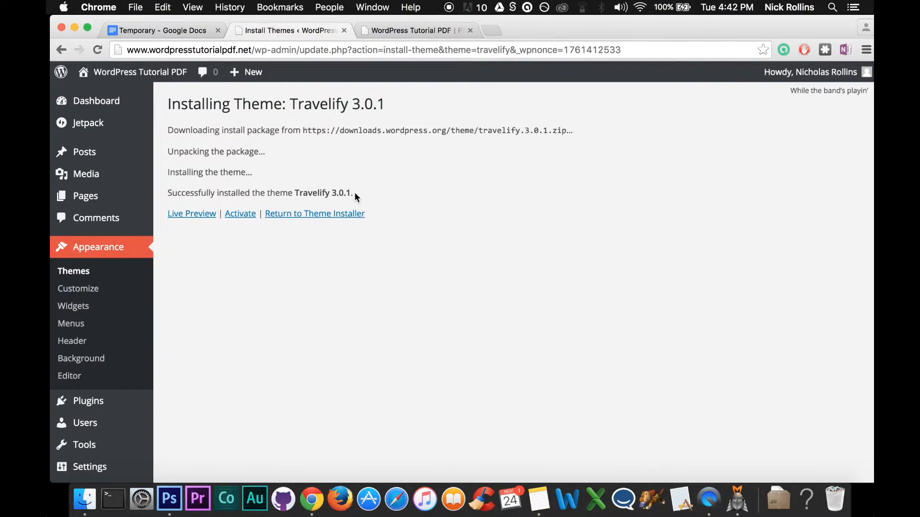
pyautogui.moveTo(354, 192); pyautogui.dragTo(160, 190)
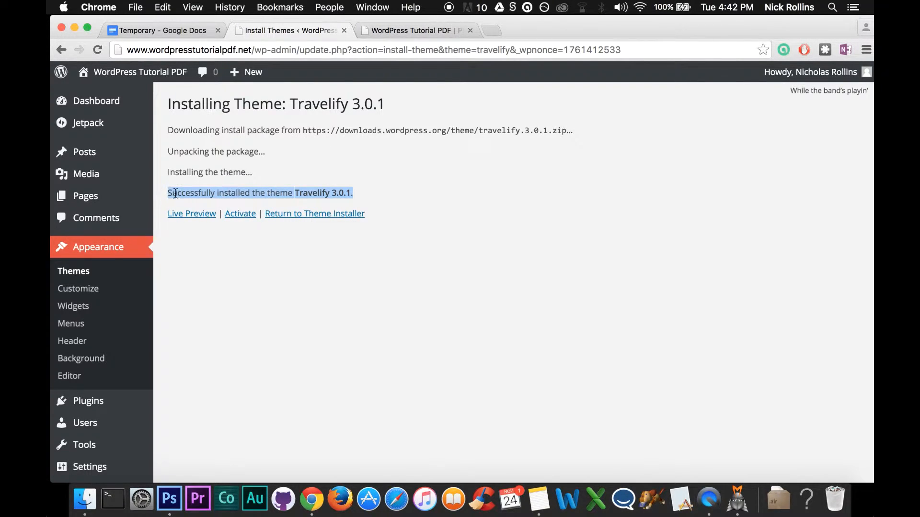
pyautogui.click(383, 189)
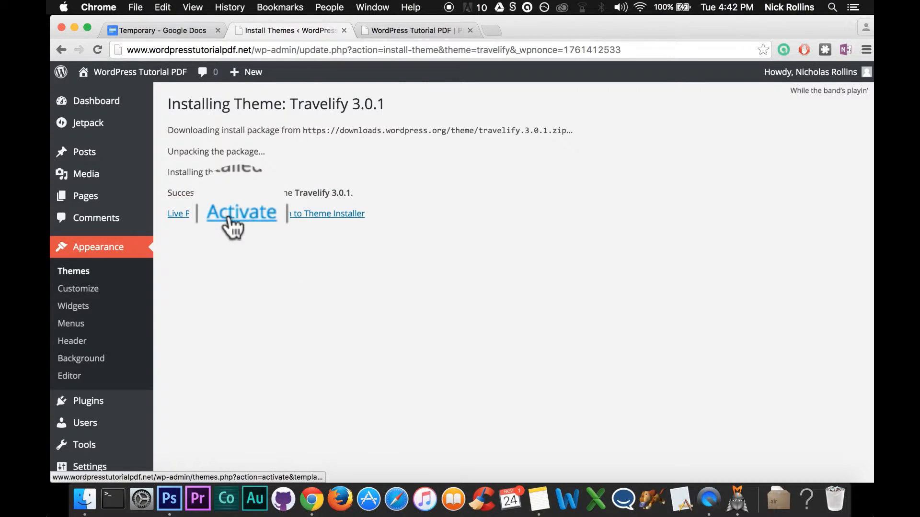
pyautogui.click(233, 222)
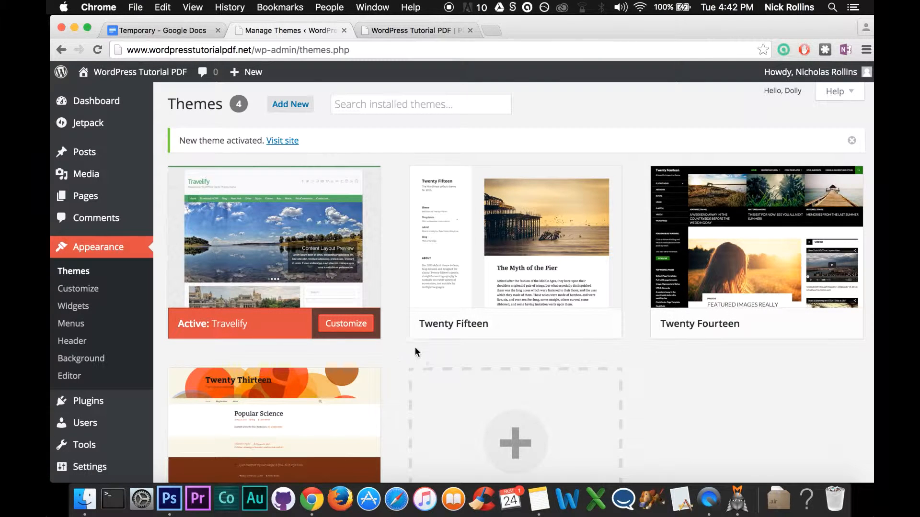
# Step: Check how the site's front page looks with the Travelify theme and return to the installed themes
pyautogui.moveTo(479, 281)
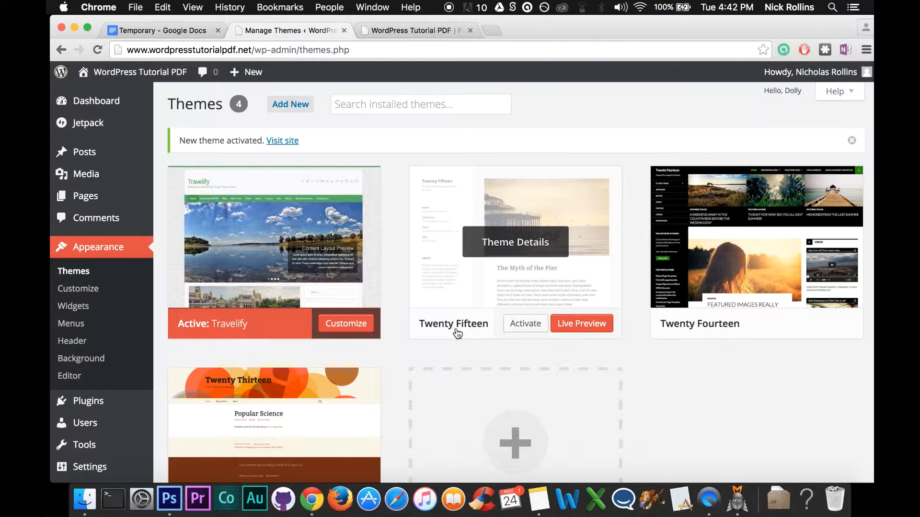
pyautogui.moveTo(189, 334)
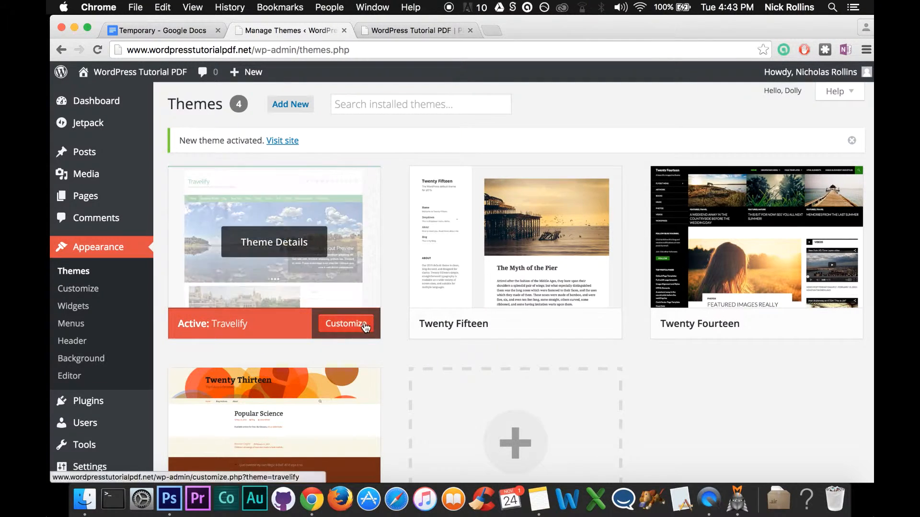
pyautogui.click(413, 32)
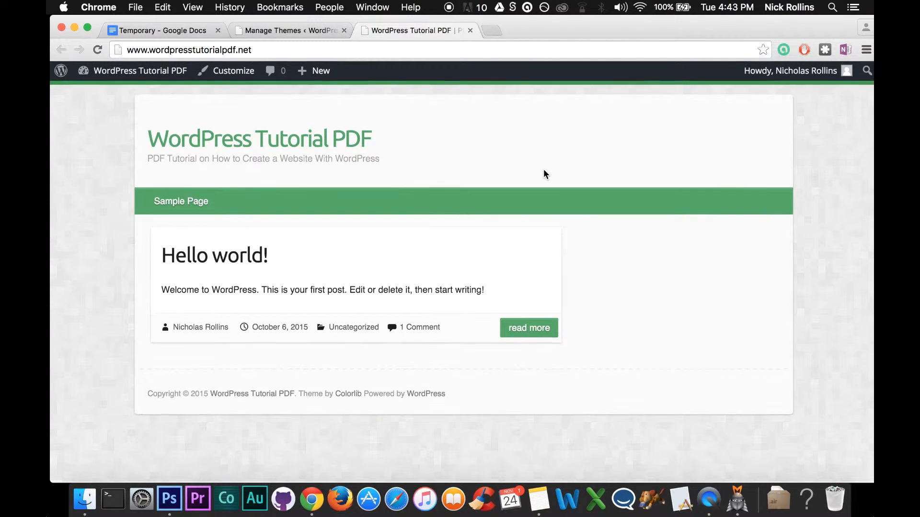
pyautogui.click(287, 31)
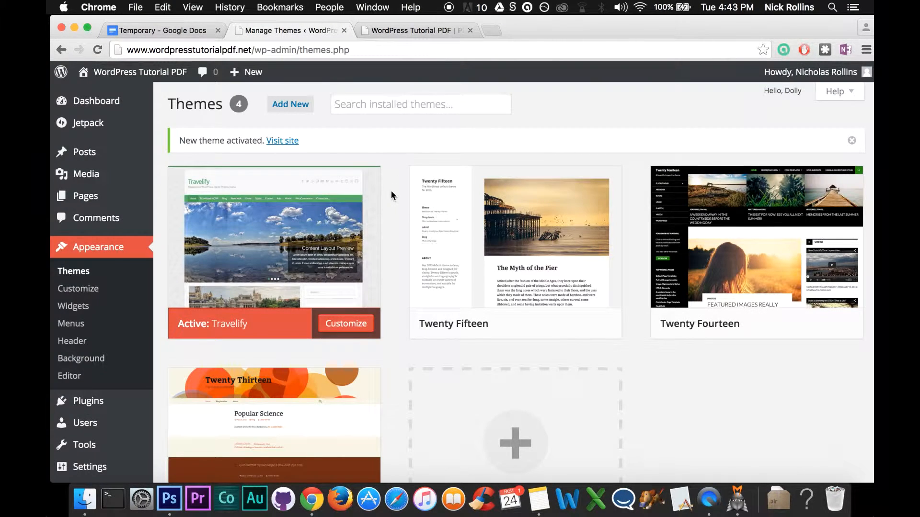
# Step: Open the customizer for the active Travelify theme and look through its Travelify Important Links section
pyautogui.scroll(-1, 391, 191)
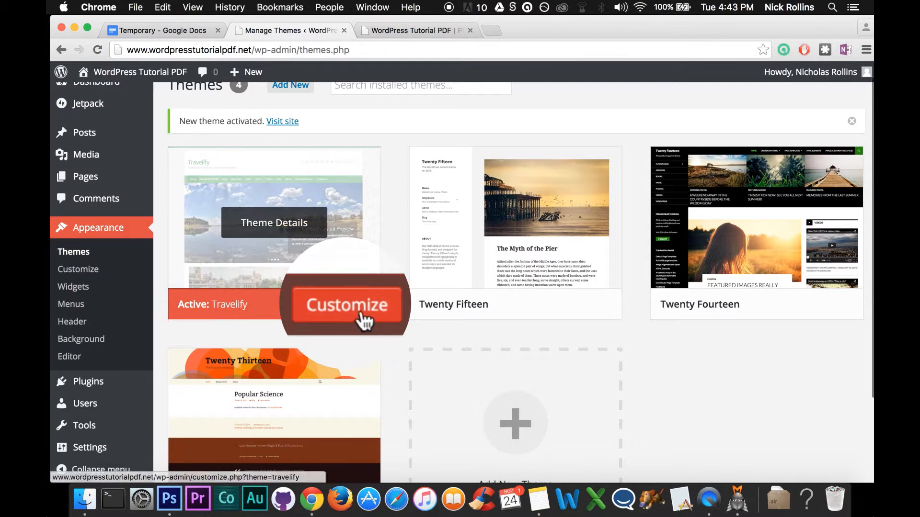
pyautogui.click(361, 316)
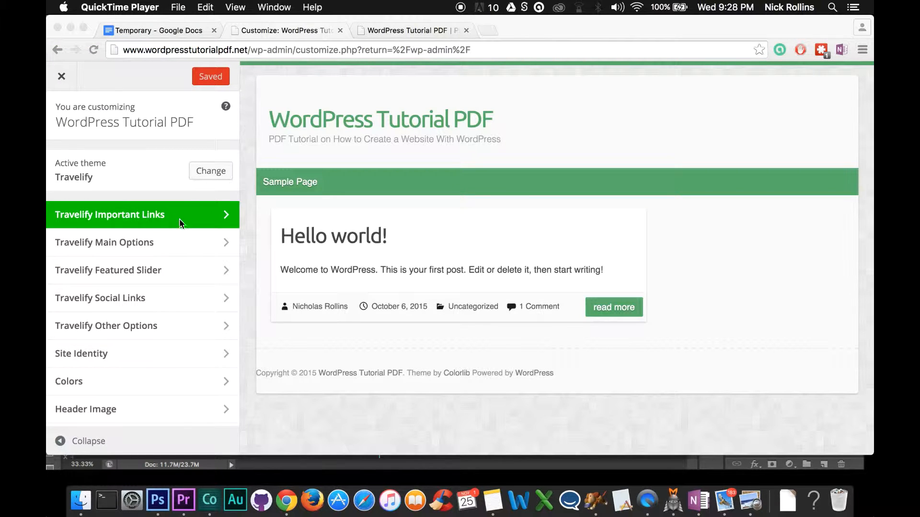
pyautogui.click(196, 222)
pyautogui.click(196, 222)
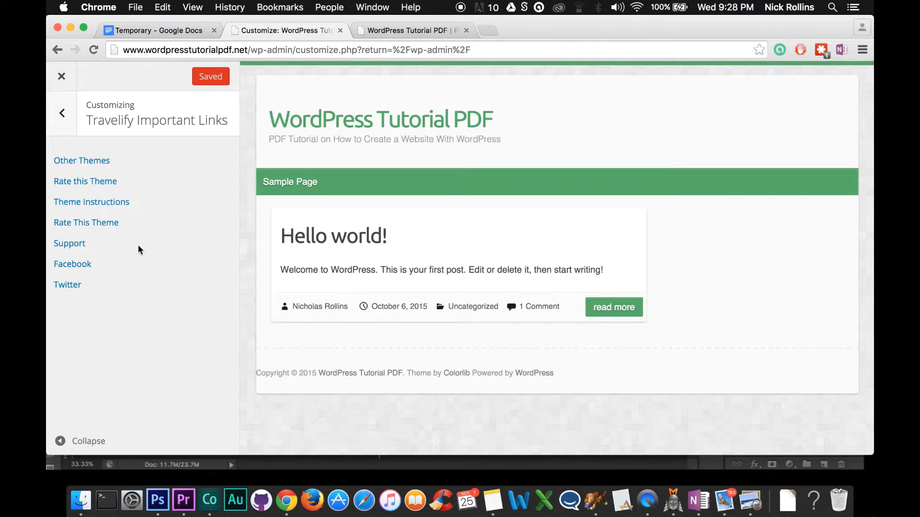
pyautogui.click(63, 115)
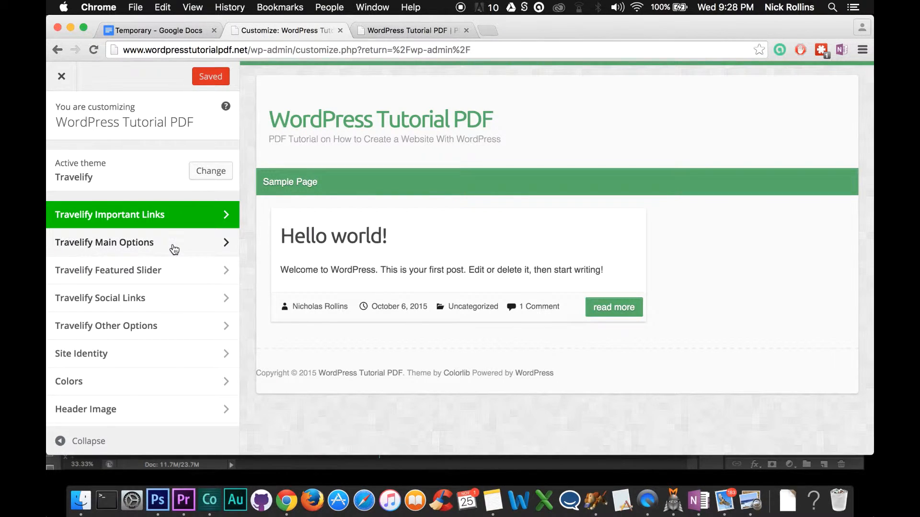
# Step: Look over the Header Options within Travelify Main Options, including the header logo and display choices
pyautogui.click(174, 250)
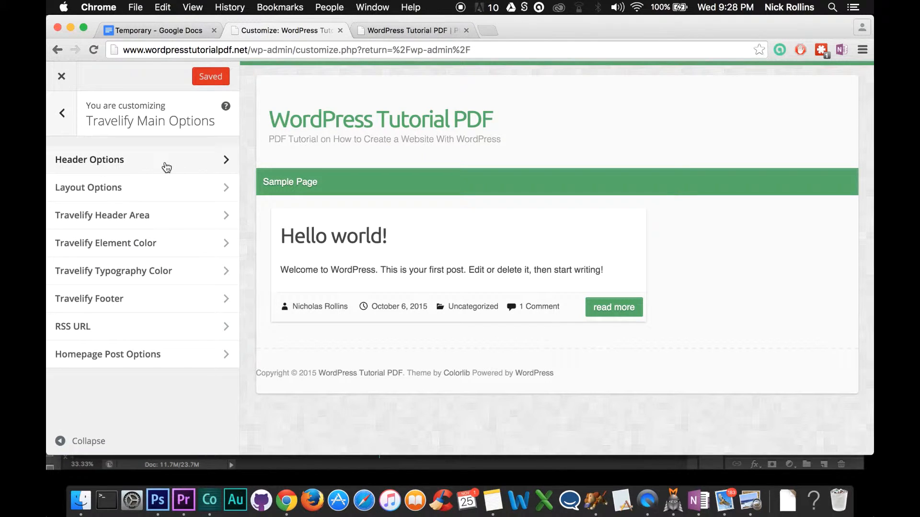
pyautogui.click(167, 166)
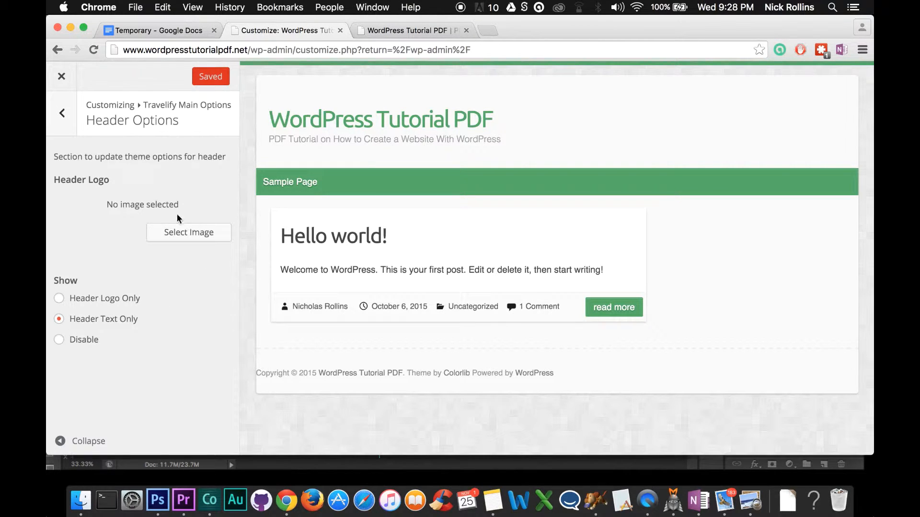
pyautogui.click(64, 127)
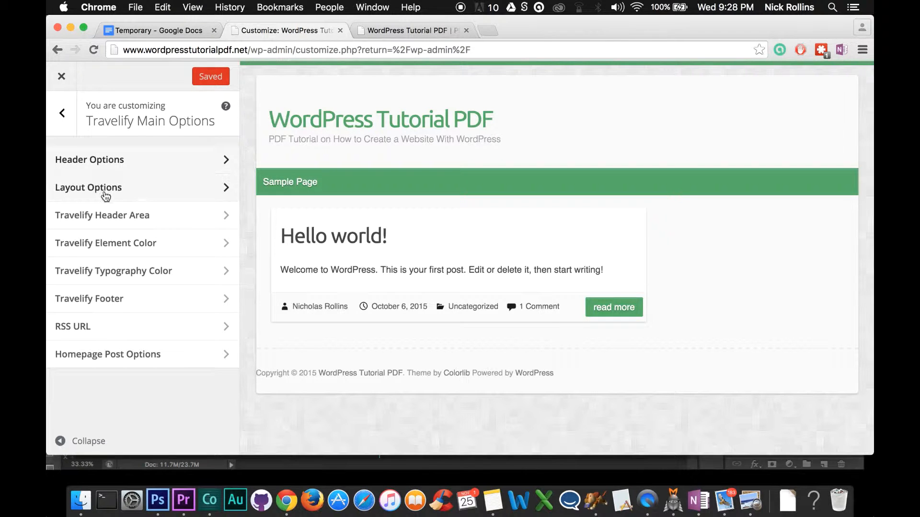
# Step: Preview the No Sidebar, No Sidebar Full Width, No Sidebar One Column and Left Sidebar layouts, and set the default layout back to Right Sidebar
pyautogui.click(150, 194)
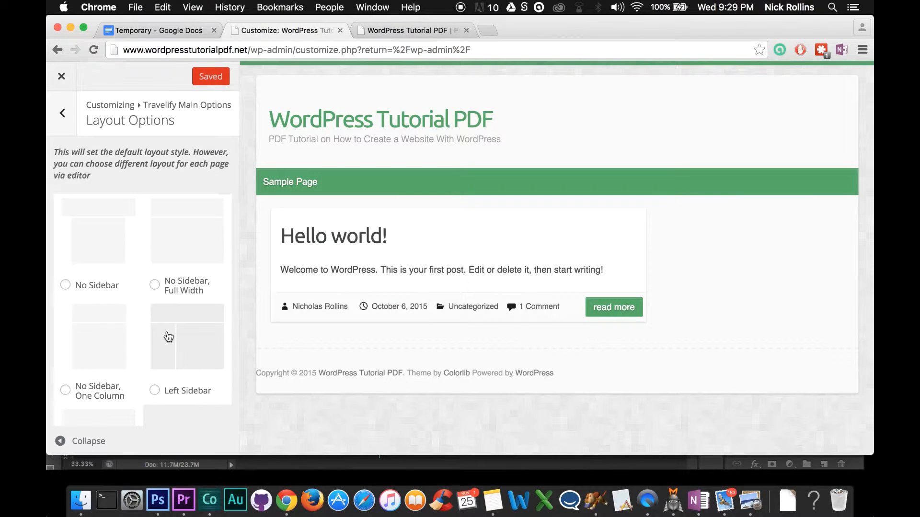
pyautogui.scroll(-5, 165, 336)
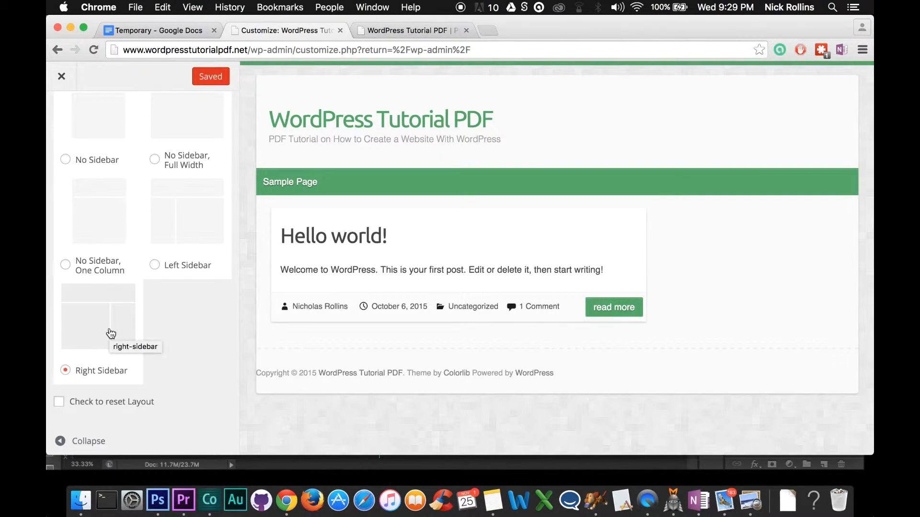
pyautogui.scroll(2, 109, 333)
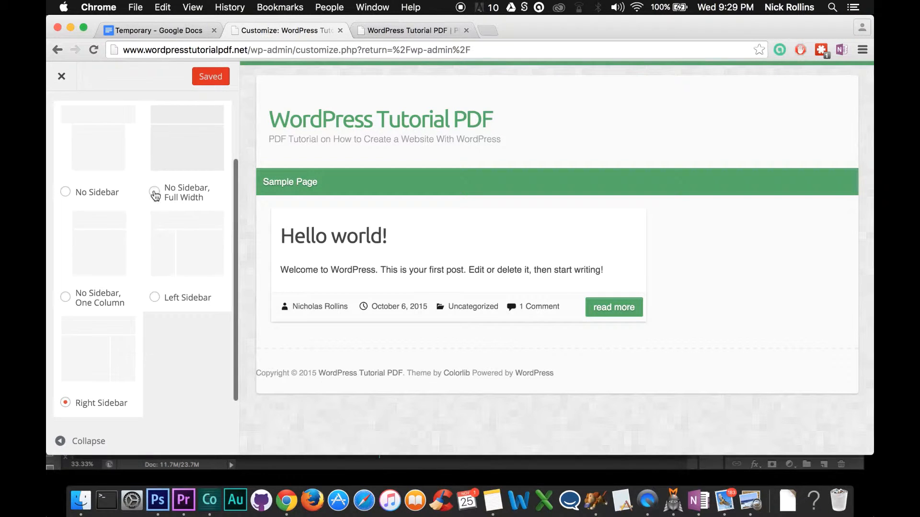
pyautogui.click(65, 192)
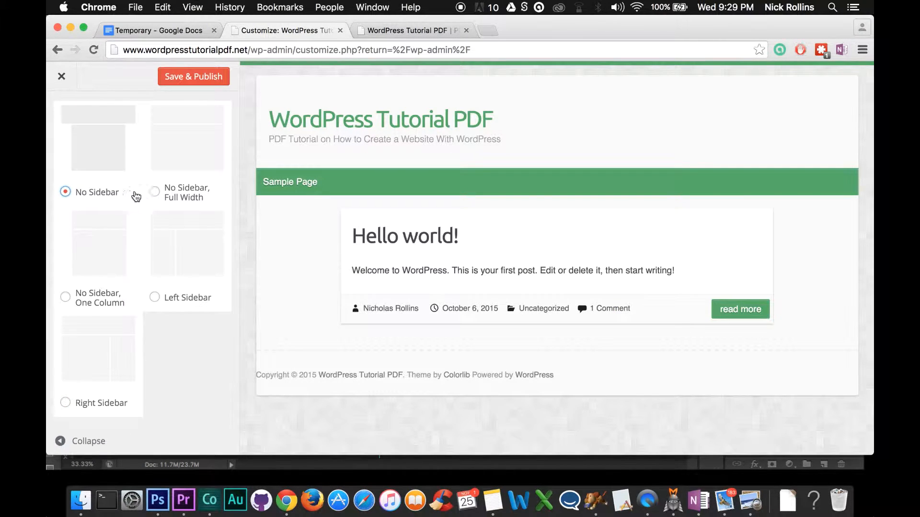
pyautogui.click(155, 193)
pyautogui.click(65, 297)
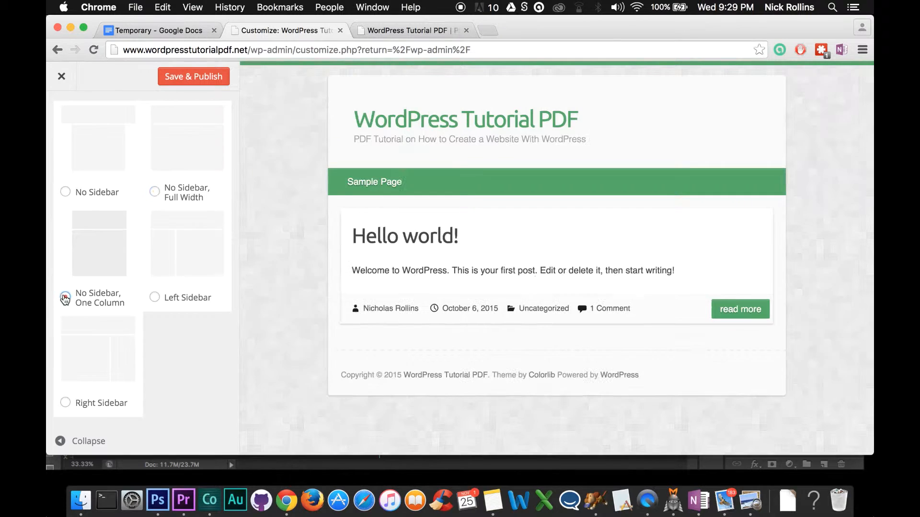
pyautogui.click(154, 298)
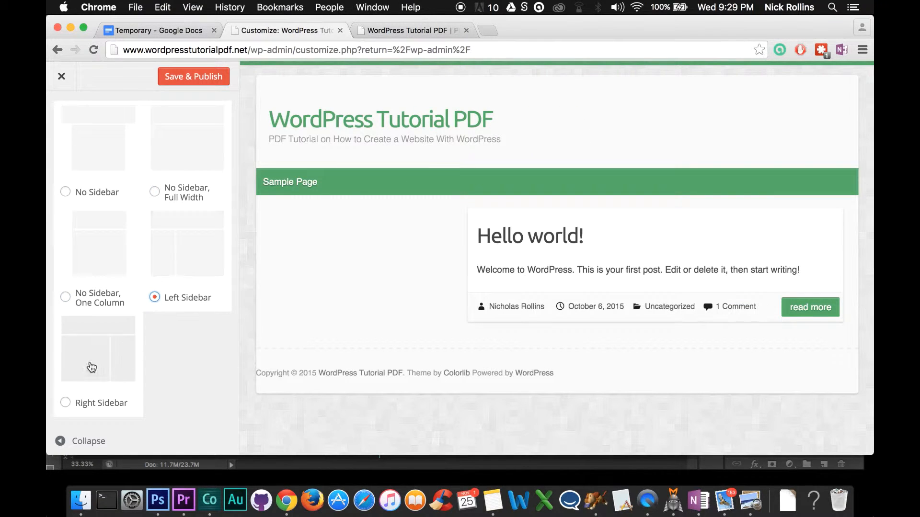
pyautogui.click(62, 407)
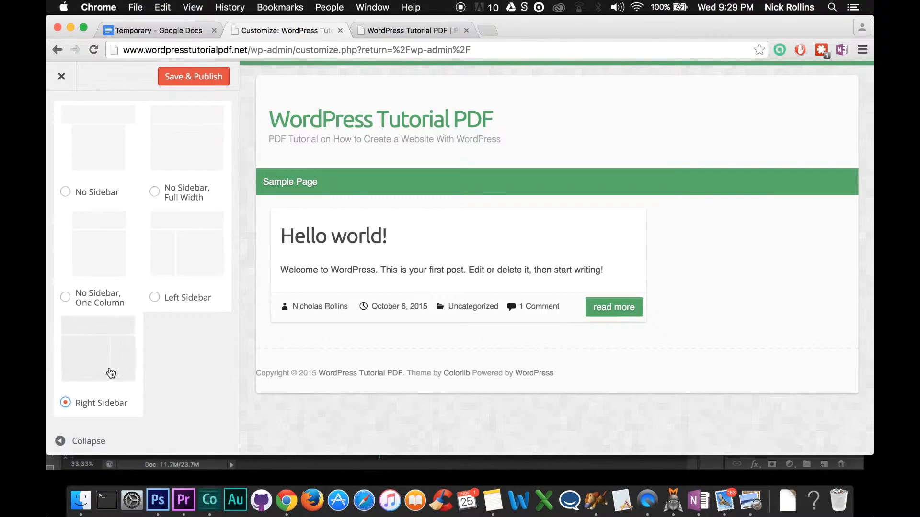
pyautogui.scroll(5, 136, 338)
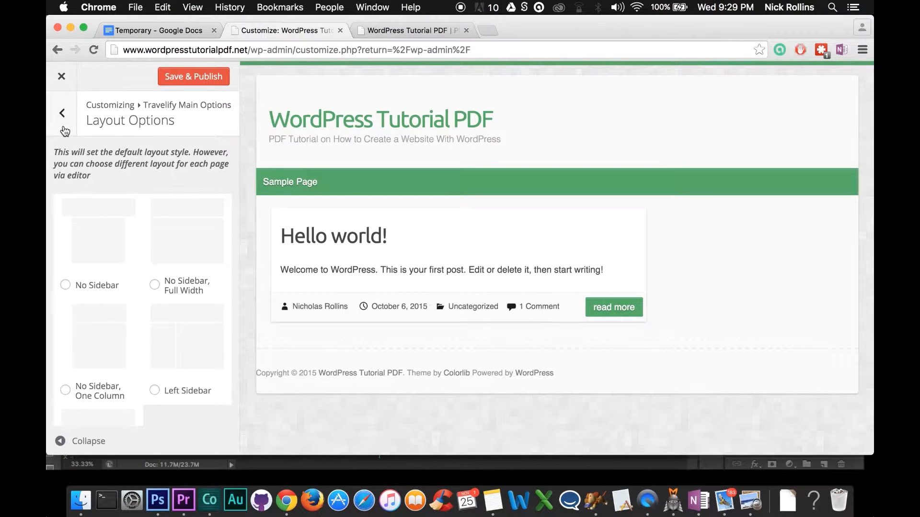
pyautogui.click(63, 119)
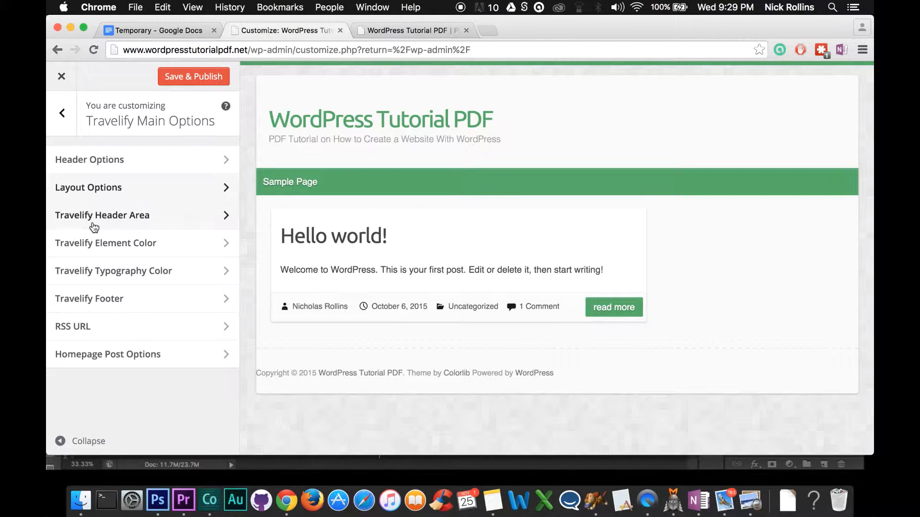
# Step: Examine the Travelify Header Area color settings for the website title, menu bar and social icons, comparing them with the site preview
pyautogui.click(181, 219)
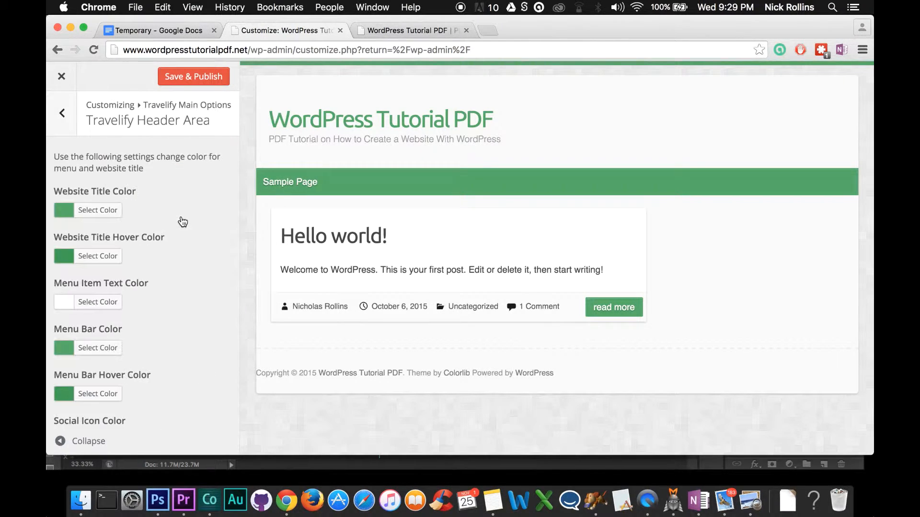
pyautogui.scroll(-2, 177, 304)
pyautogui.scroll(2, 176, 305)
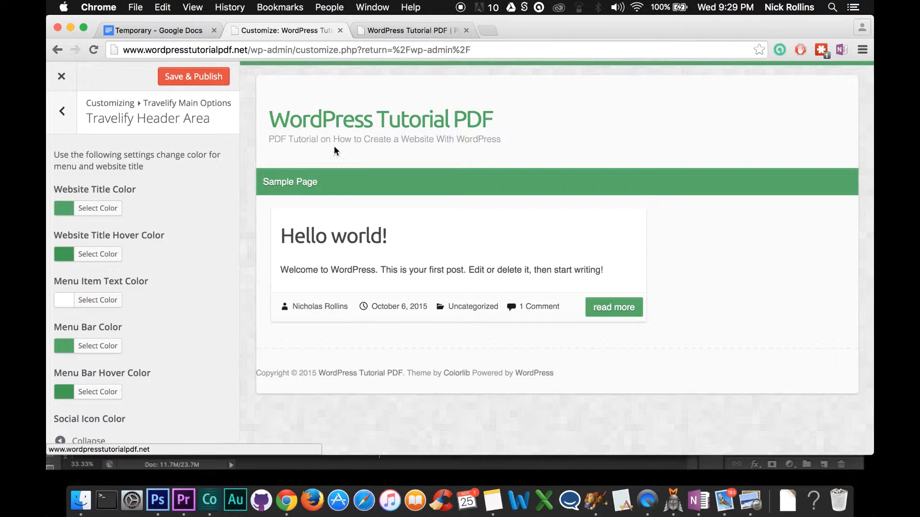
pyautogui.scroll(-2, 194, 261)
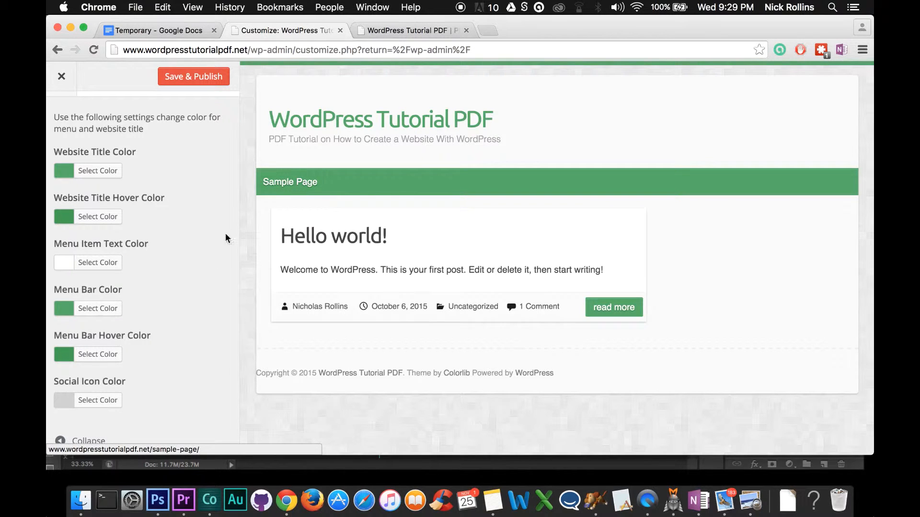
pyautogui.scroll(-1, 185, 312)
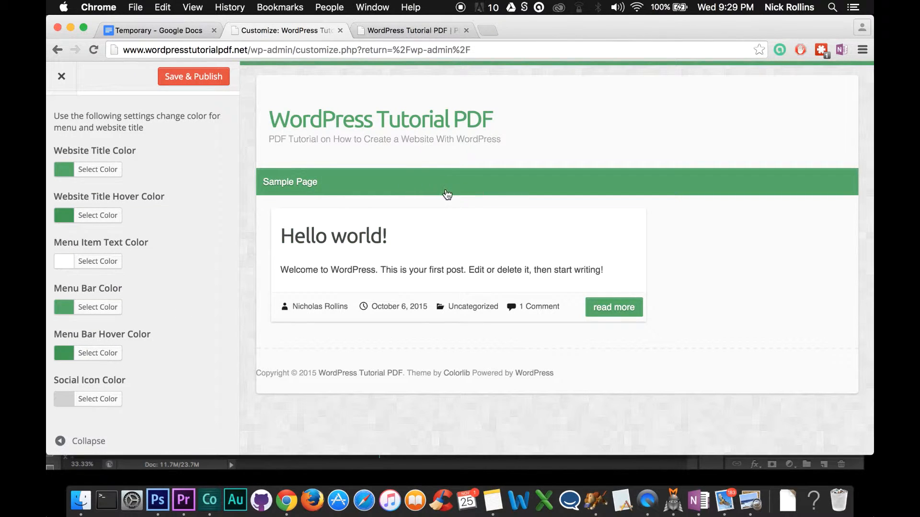
pyautogui.scroll(1, 176, 362)
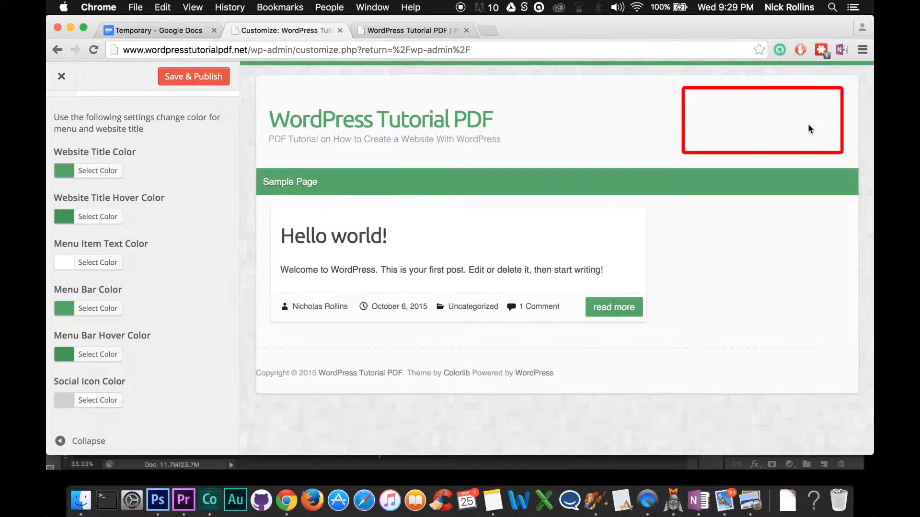
pyautogui.scroll(2, 232, 231)
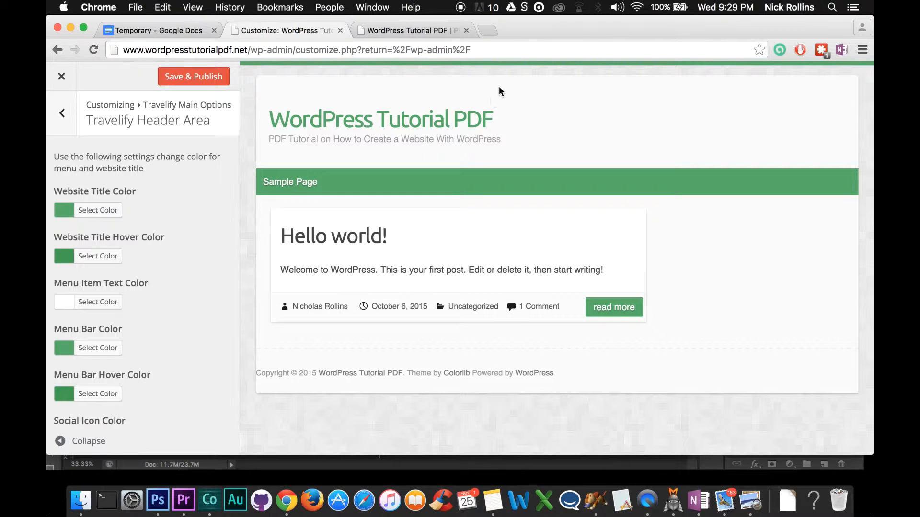
# Step: Open colorcombos.com in a new browser tab to find color combinations
pyautogui.click(490, 30)
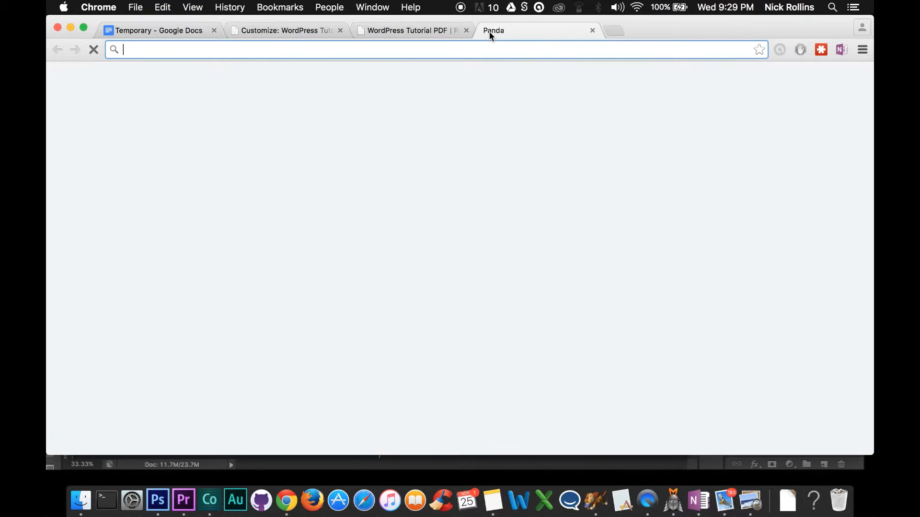
pyautogui.write('colorcombos.com')
pyautogui.press('Return')
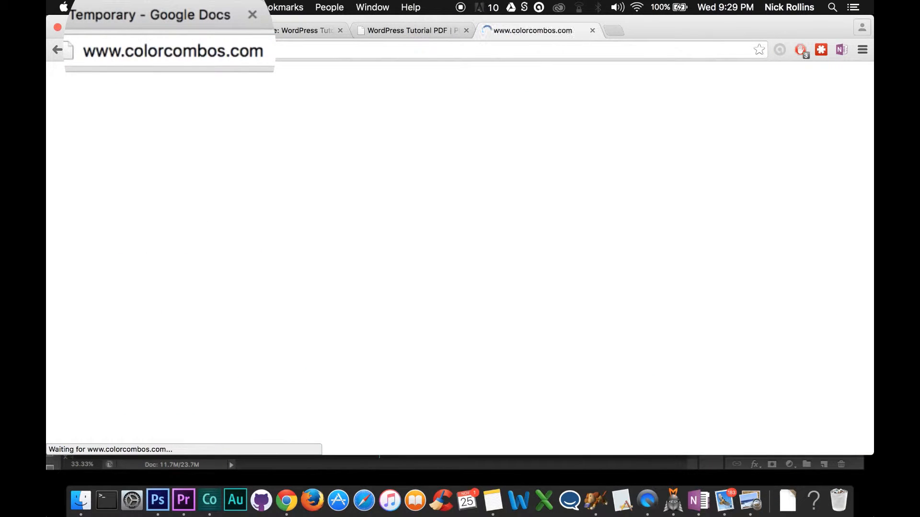
pyautogui.moveTo(334, 102)
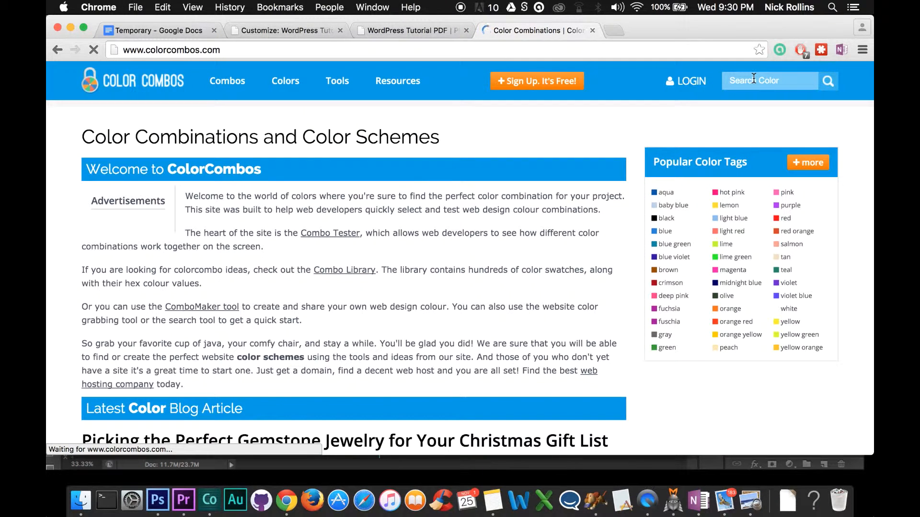
# Step: Search the ColorCombos site for navy blue color combinations
pyautogui.scroll(-5, 453, 329)
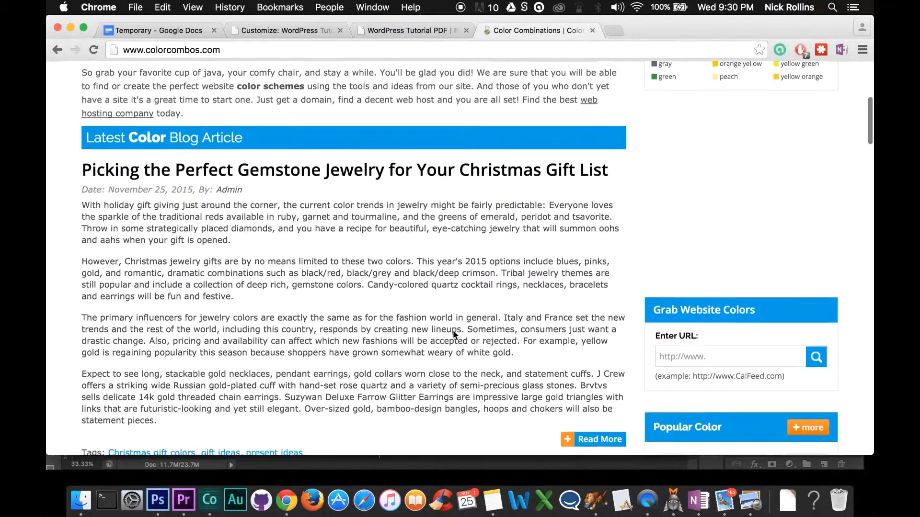
pyautogui.scroll(5, 454, 311)
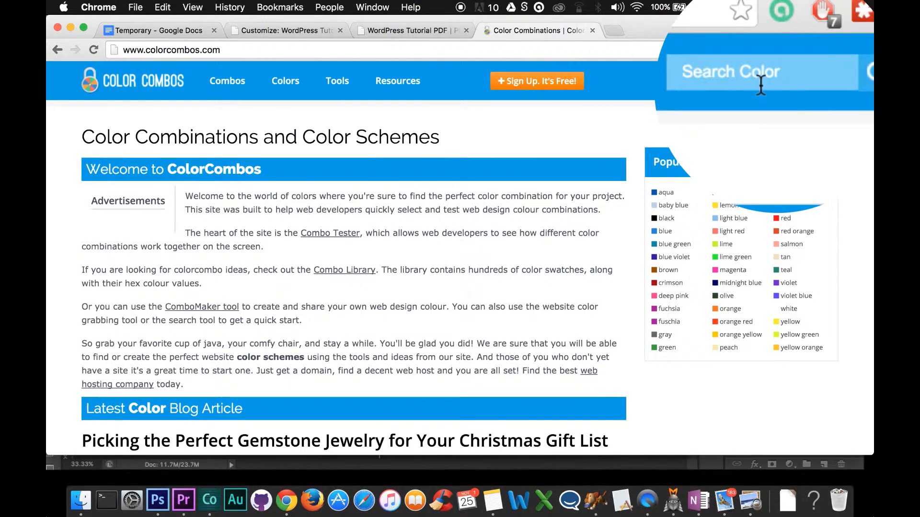
pyautogui.click(737, 77)
pyautogui.write('nav')
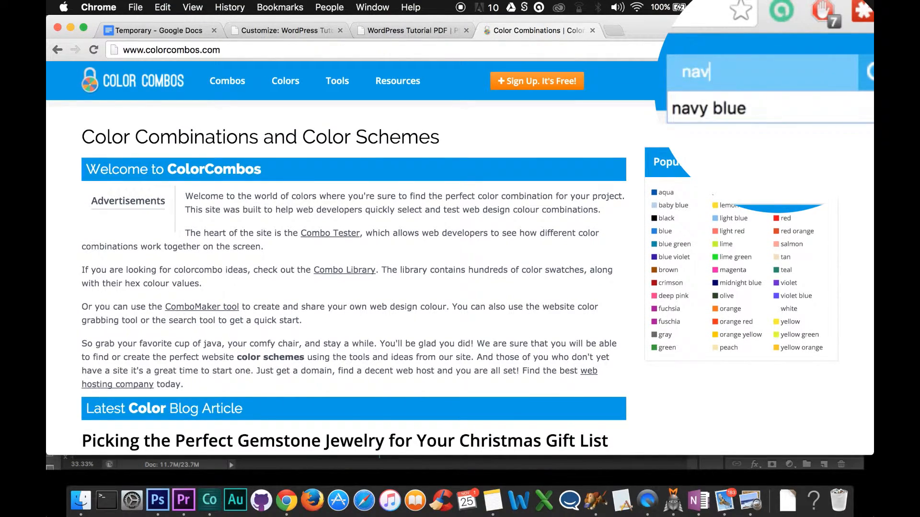
pyautogui.write('y blue')
pyautogui.press('Return')
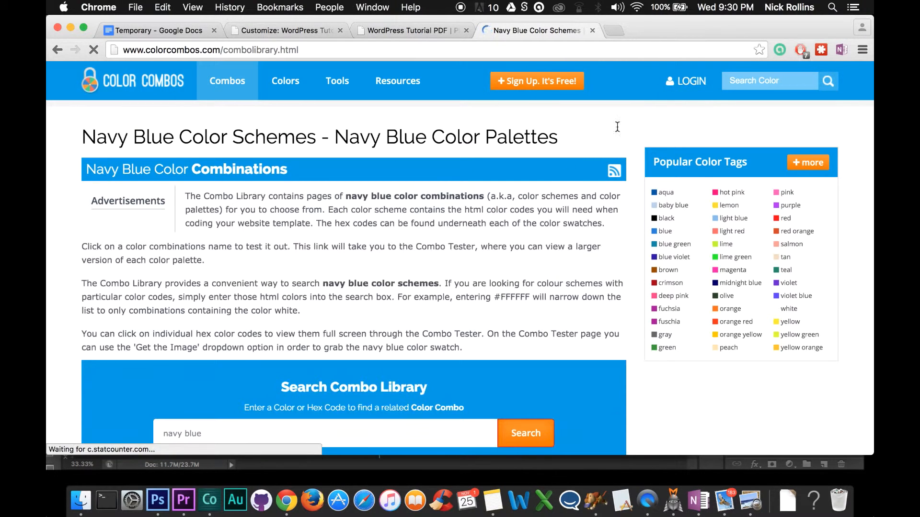
# Step: Browse the navy blue combinations and open ColorCombo115, the red, navy and light blue palette
pyautogui.scroll(-5, 525, 223)
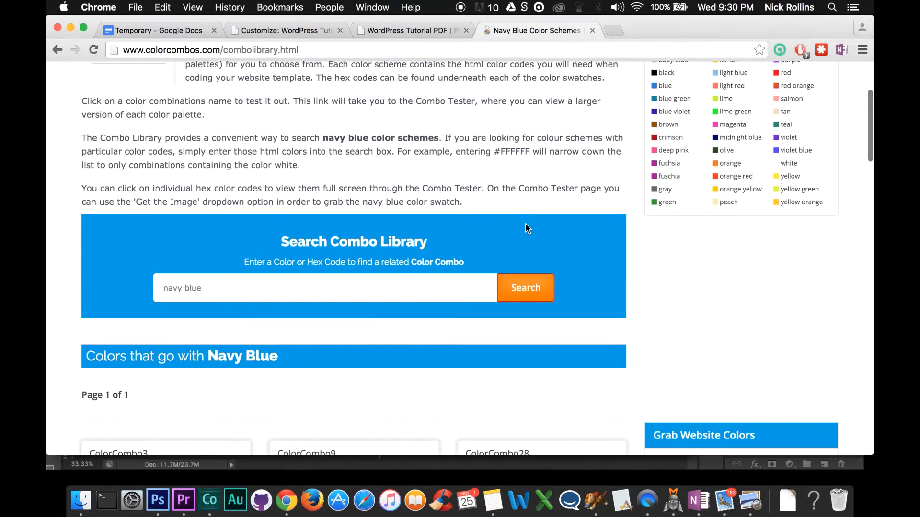
pyautogui.scroll(-10, 559, 349)
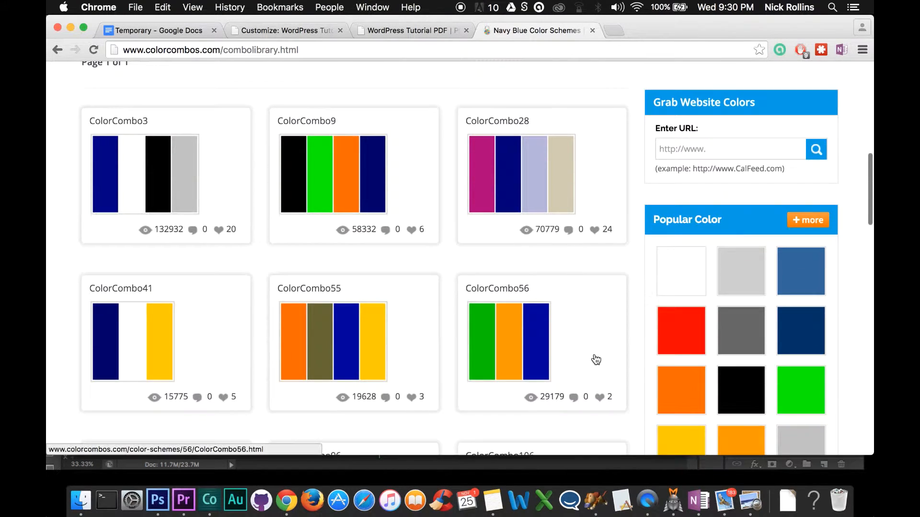
pyautogui.scroll(-8, 596, 360)
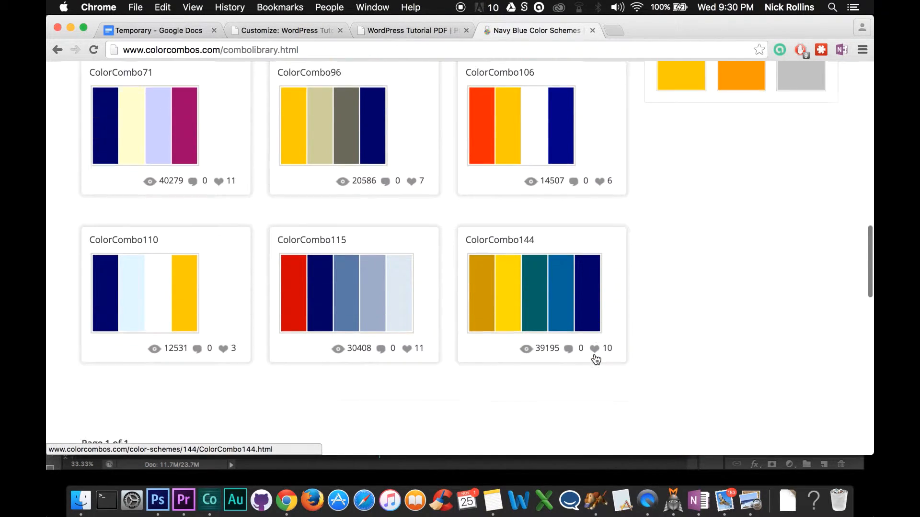
pyautogui.click(357, 265)
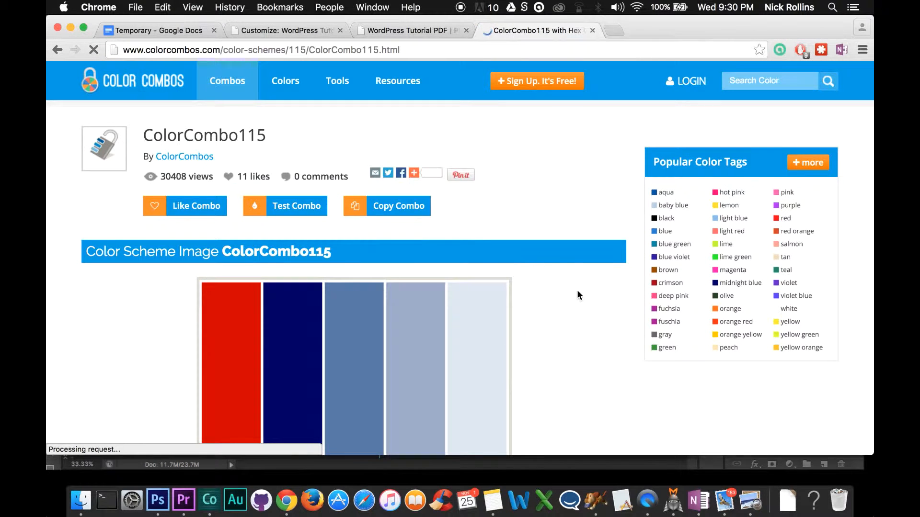
# Step: Examine the hex codes listed beneath each of the five swatches in the ColorCombo115 palette
pyautogui.scroll(-5, 577, 291)
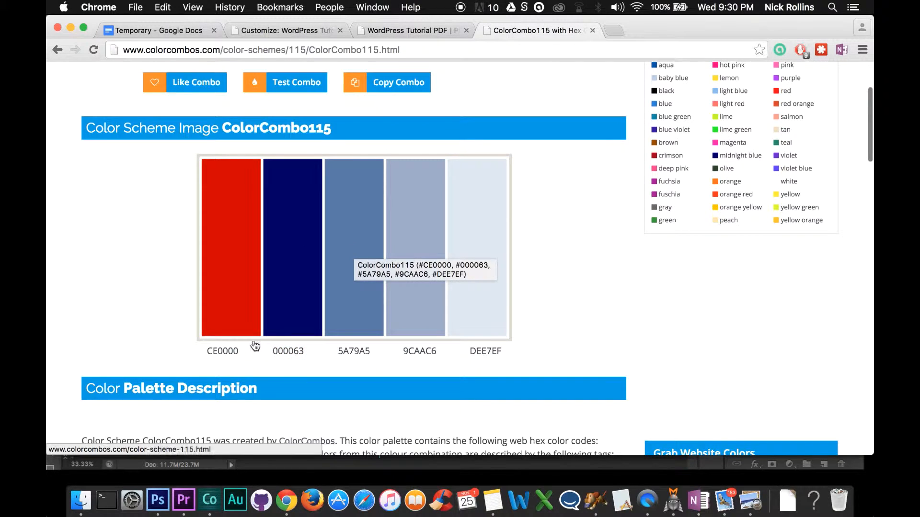
pyautogui.doubleClick(230, 352)
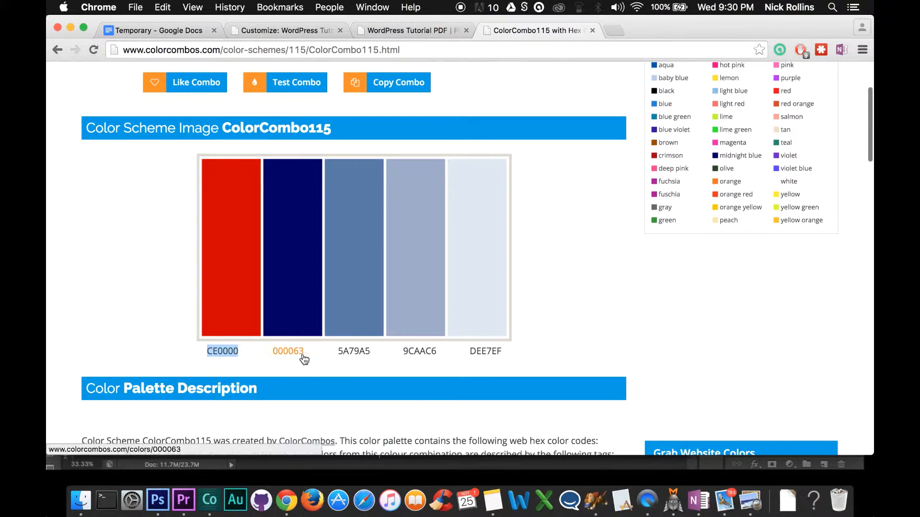
pyautogui.doubleClick(295, 354)
pyautogui.moveTo(373, 351); pyautogui.dragTo(337, 356)
pyautogui.moveTo(444, 352); pyautogui.dragTo(392, 356)
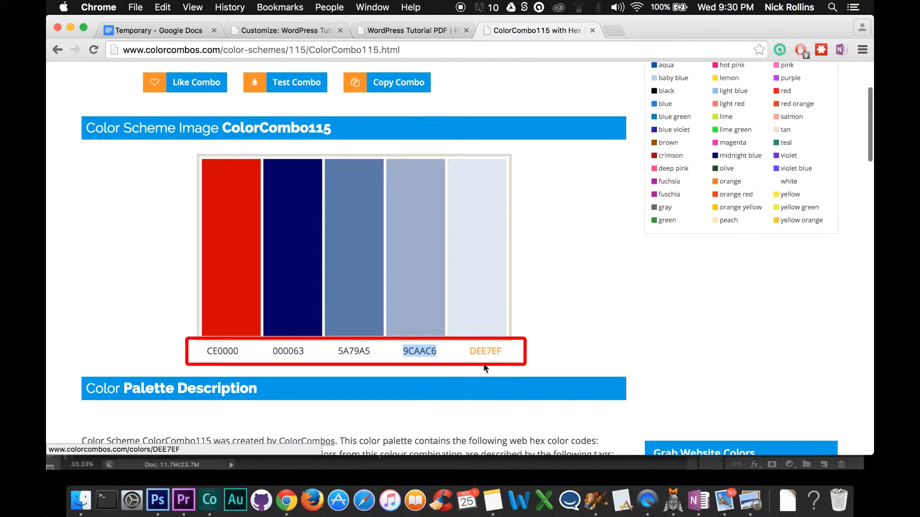
pyautogui.moveTo(504, 355); pyautogui.dragTo(463, 355)
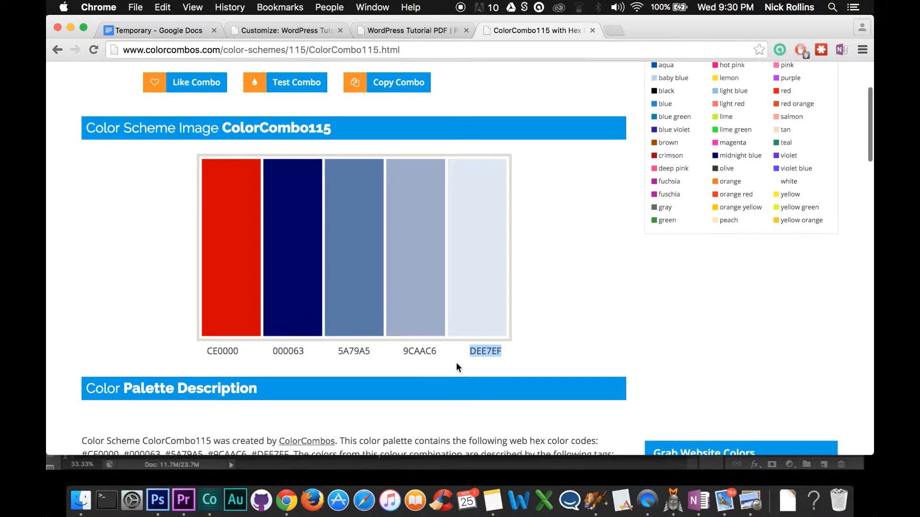
pyautogui.click(456, 363)
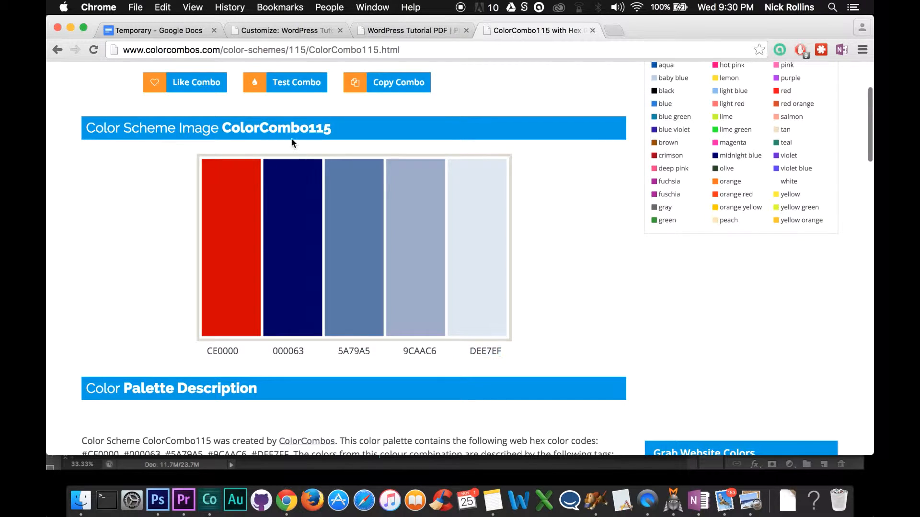
# Step: Check the header color settings in the WordPress customizer, and copy the navy hex code 000063 from the ColorCombo115 palette
pyautogui.click(294, 30)
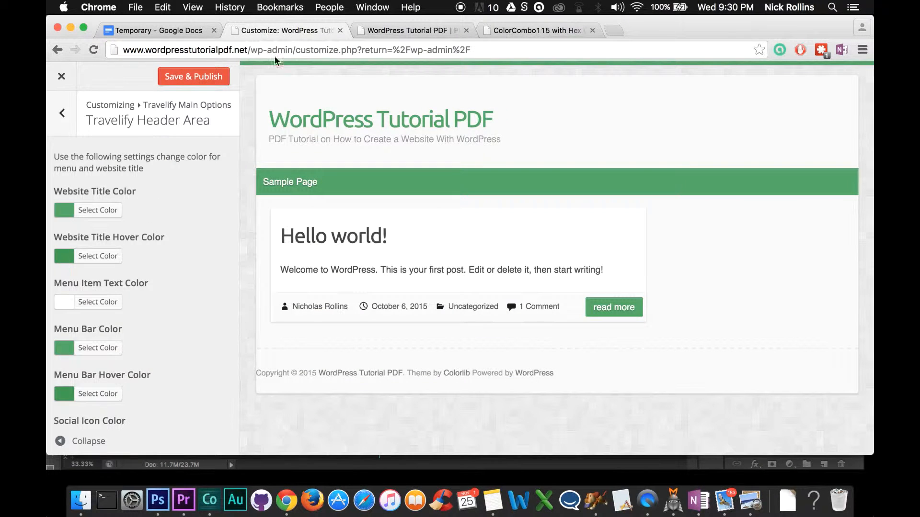
pyautogui.scroll(-1, 194, 209)
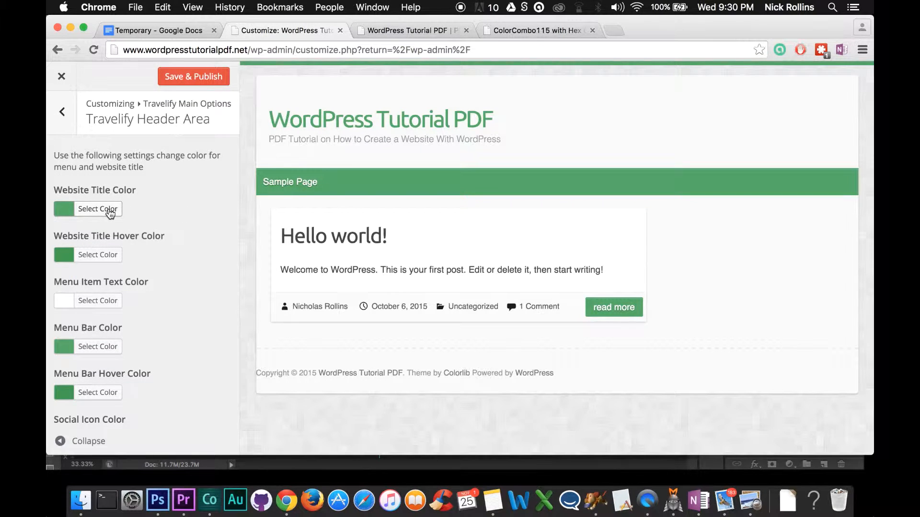
pyautogui.click(533, 30)
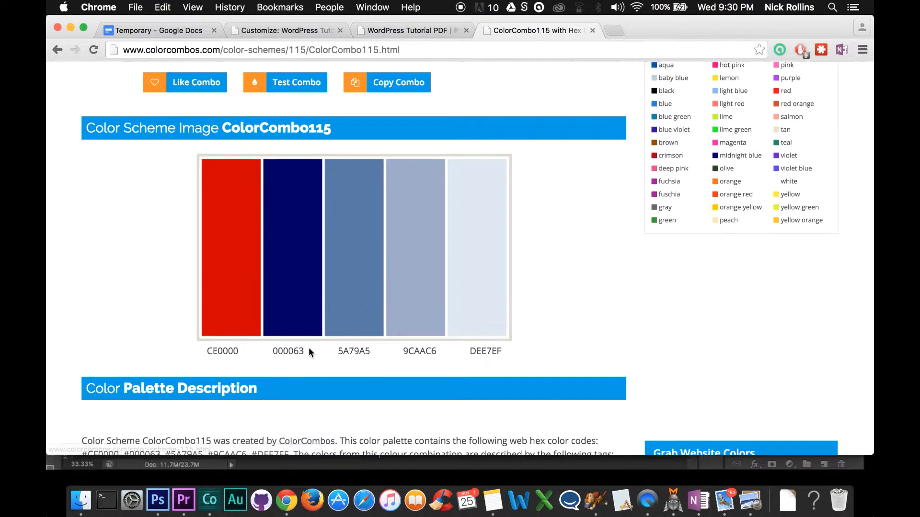
pyautogui.moveTo(308, 348); pyautogui.dragTo(269, 351)
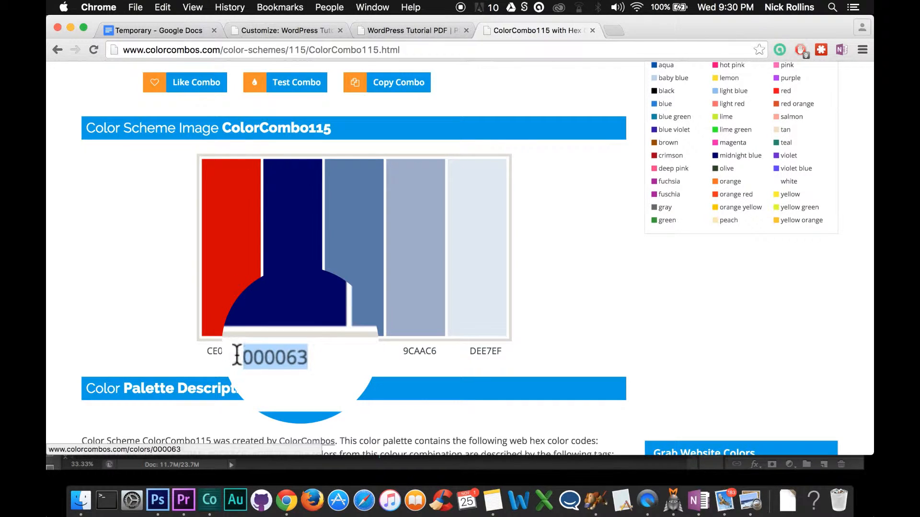
pyautogui.rightClick(266, 355)
pyautogui.click(357, 338)
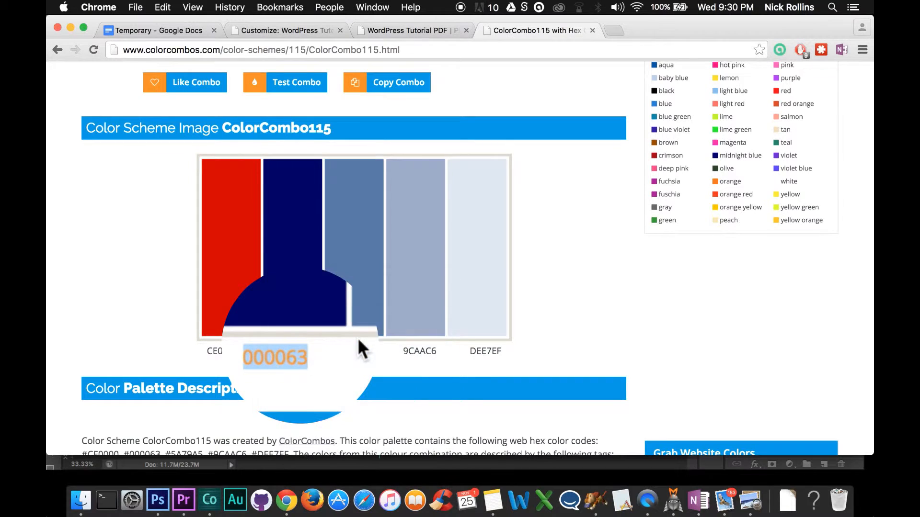
# Step: In the WordPress customizer, set the Website Title Color to the copied navy hex code 000063
pyautogui.click(283, 24)
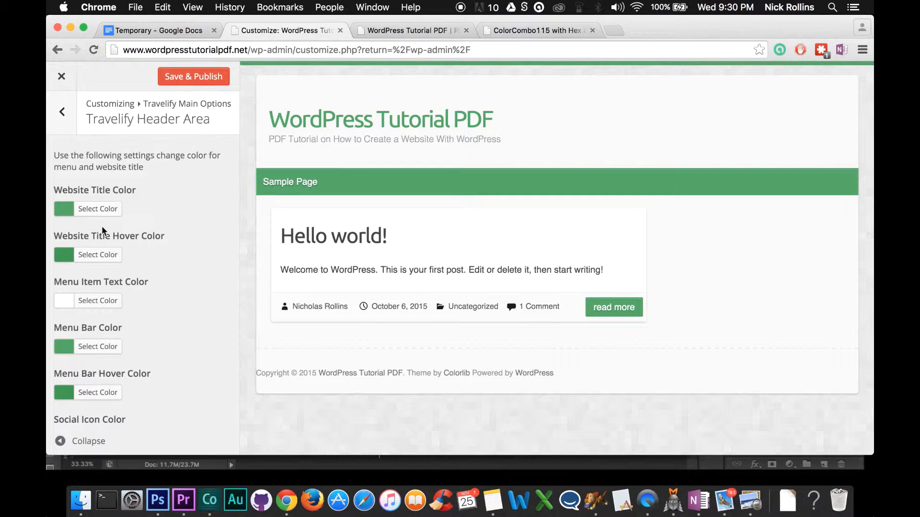
pyautogui.click(97, 208)
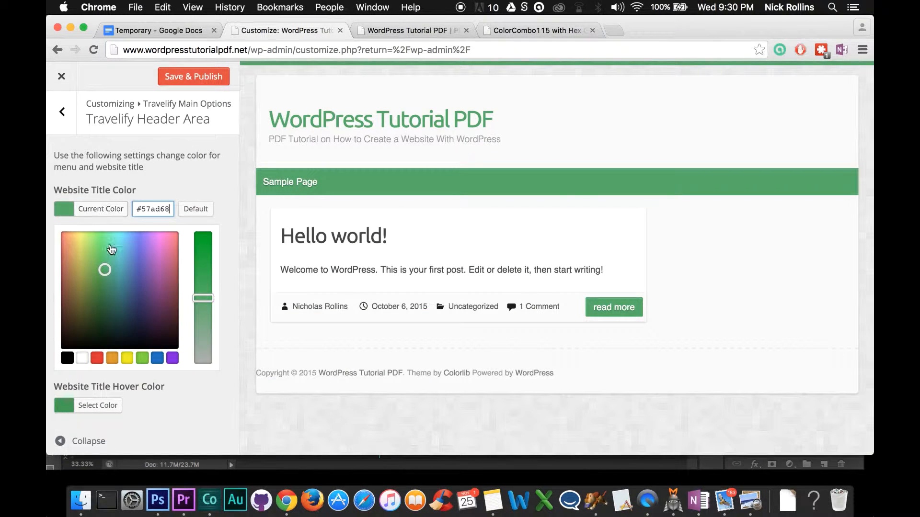
pyautogui.tripleClick(173, 212)
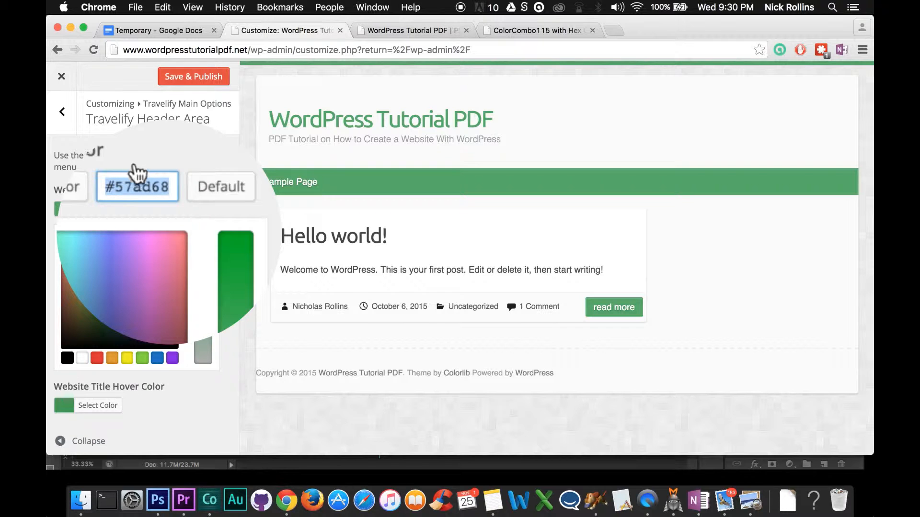
pyautogui.rightClick(158, 188)
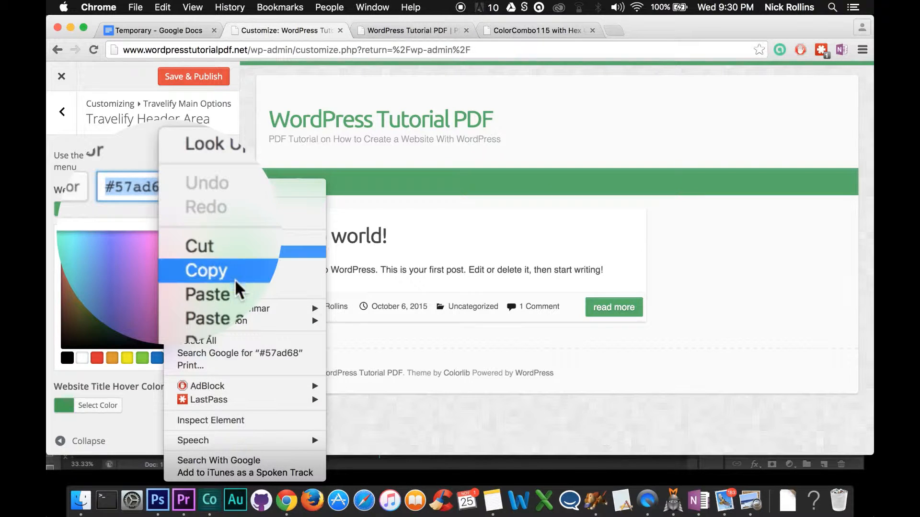
pyautogui.click(235, 297)
pyautogui.click(191, 188)
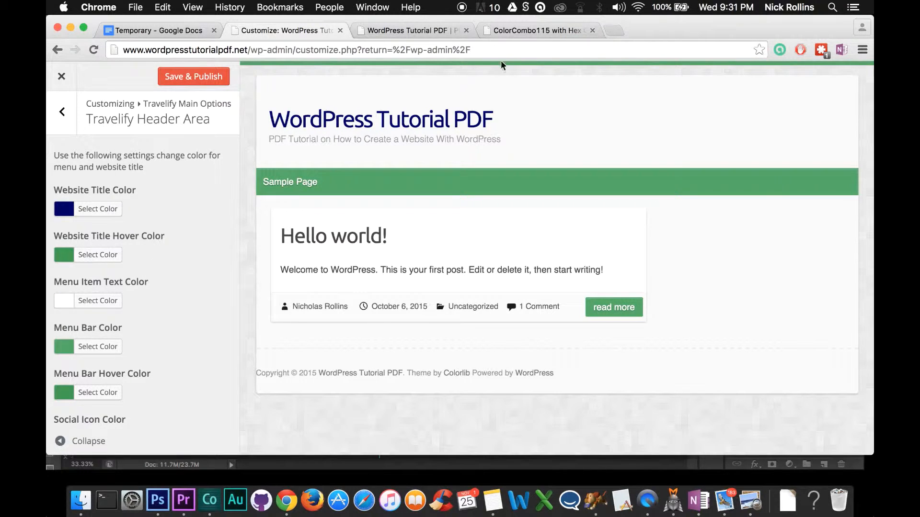
# Step: Copy the medium blue hex code 5A79A5 from the ColorCombo115 palette page
pyautogui.click(548, 28)
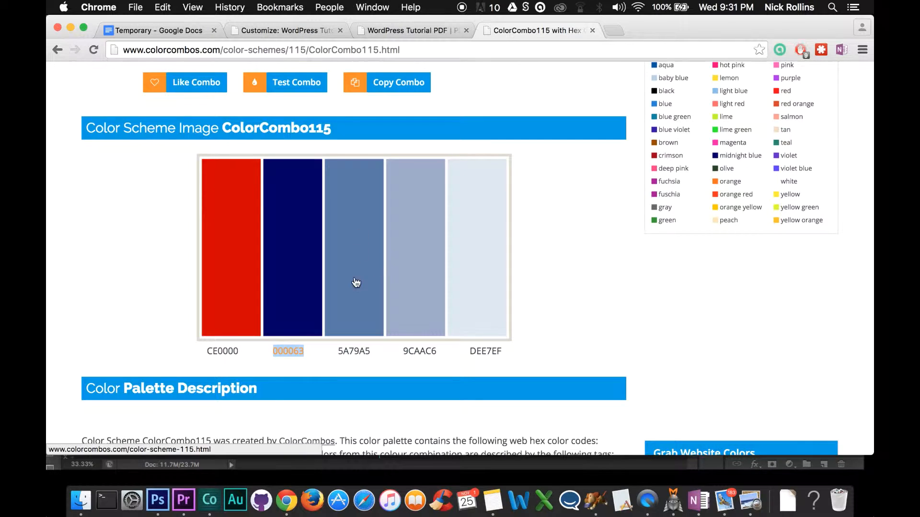
pyautogui.moveTo(373, 352); pyautogui.dragTo(340, 353)
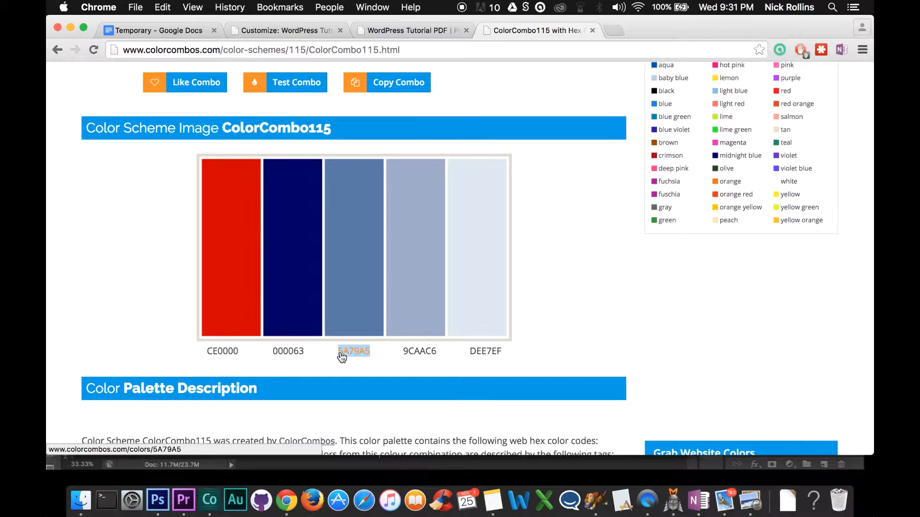
pyautogui.rightClick(352, 353)
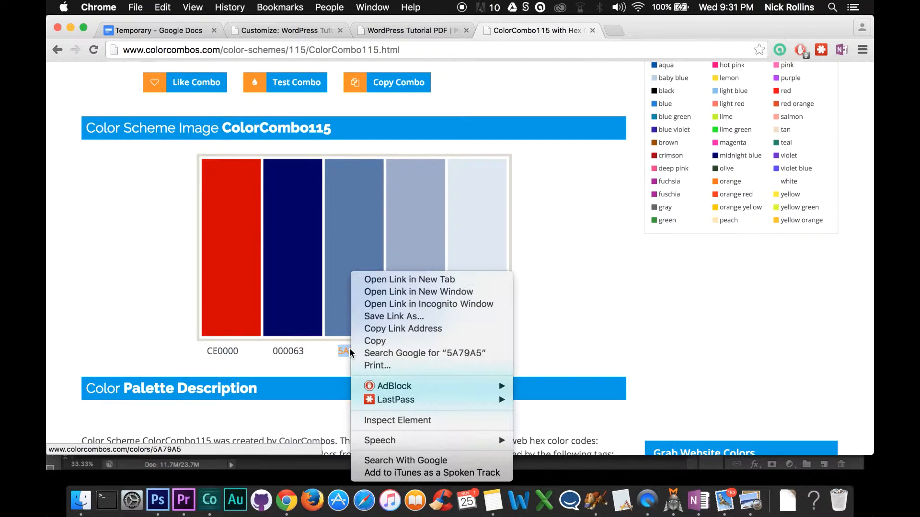
pyautogui.click(382, 342)
# Step: In the WordPress customizer, set the Website Title Hover Color to the copied hex code 5A79A5
pyautogui.click(285, 27)
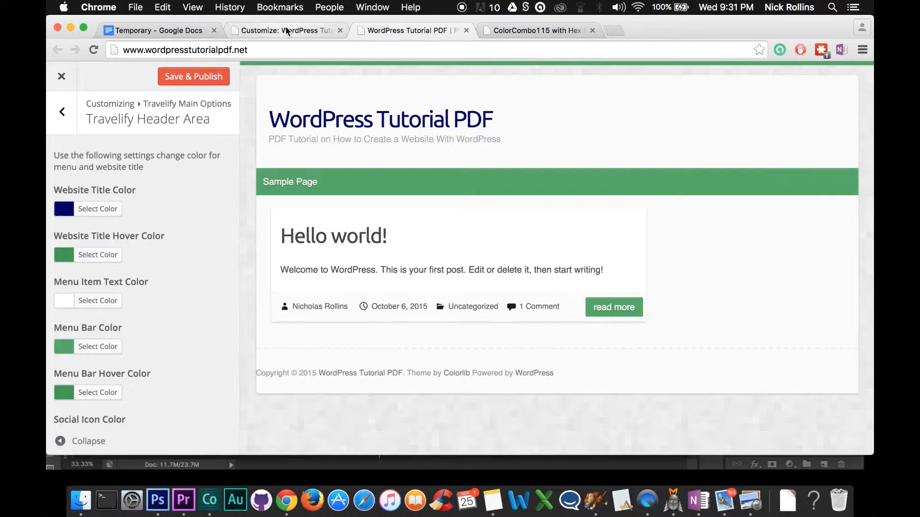
pyautogui.click(97, 254)
pyautogui.tripleClick(173, 257)
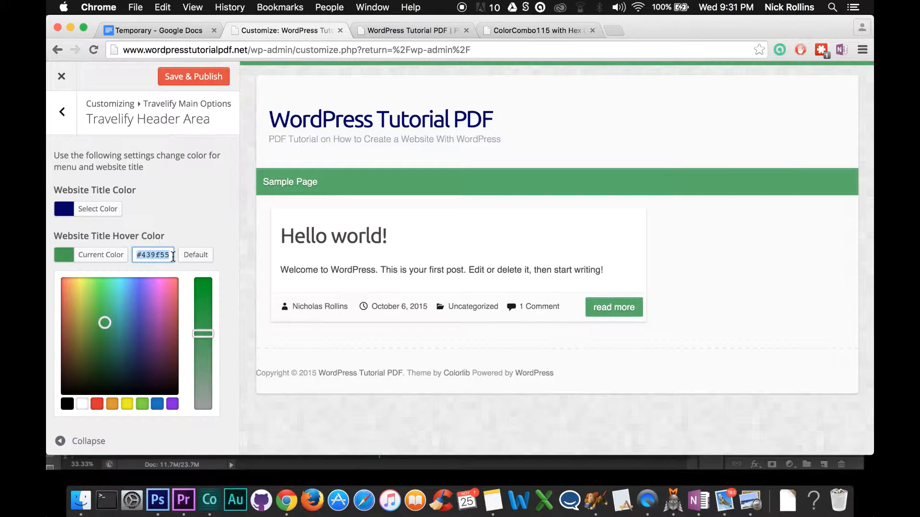
pyautogui.rightClick(168, 256)
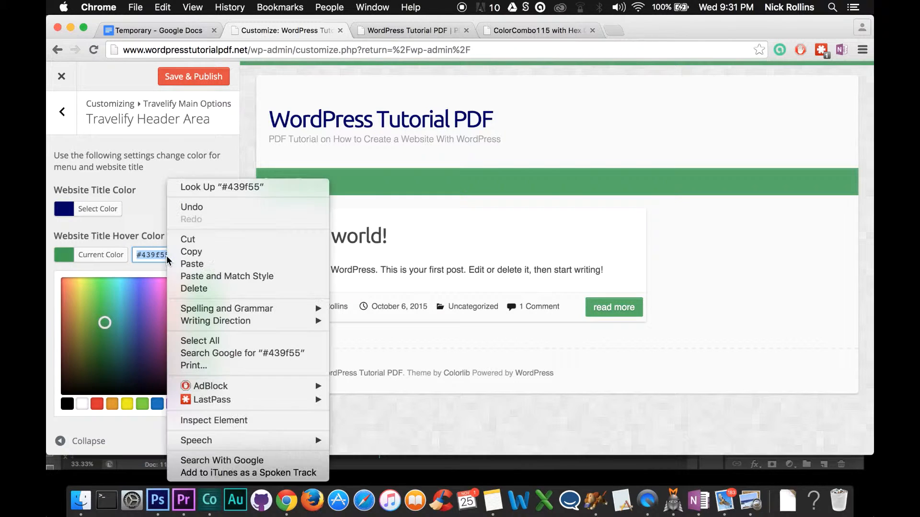
pyautogui.click(197, 262)
pyautogui.click(209, 223)
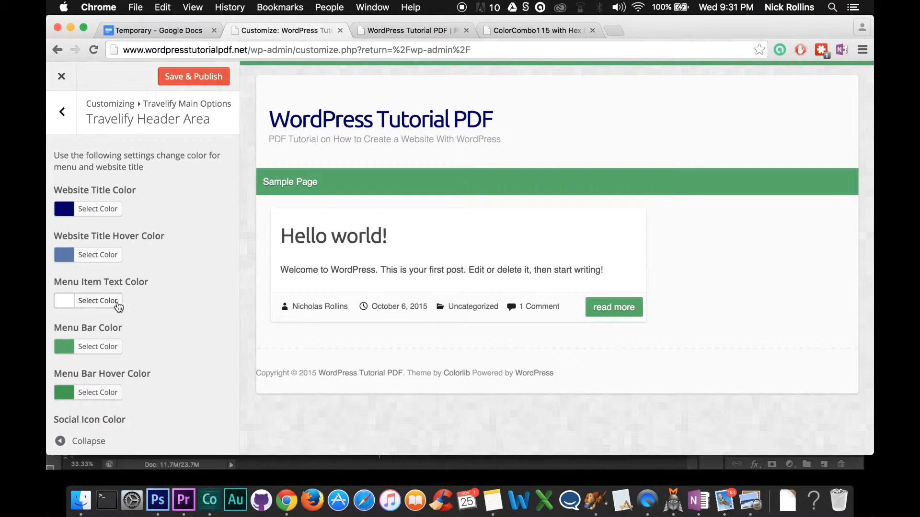
# Step: Review the remaining header color settings, and copy the navy hex code 000063 again from the ColorCombo115 page
pyautogui.scroll(-2, 218, 312)
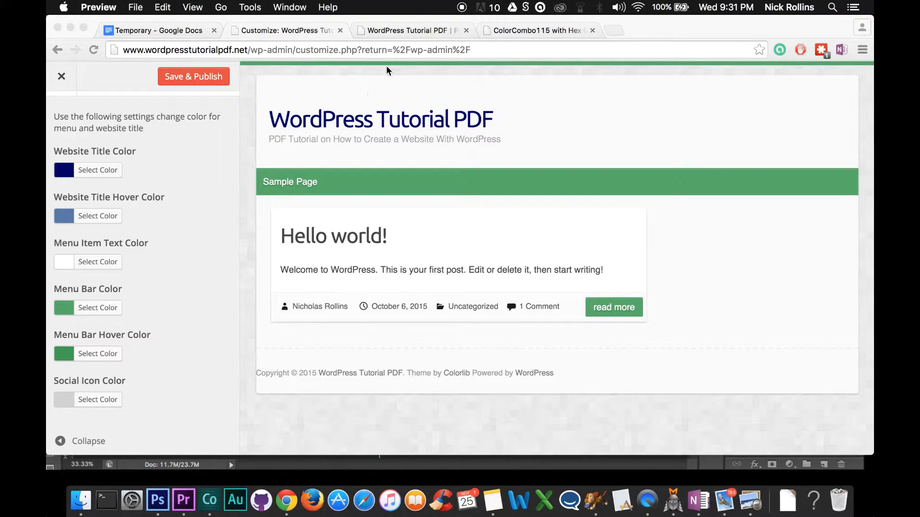
pyautogui.click(533, 29)
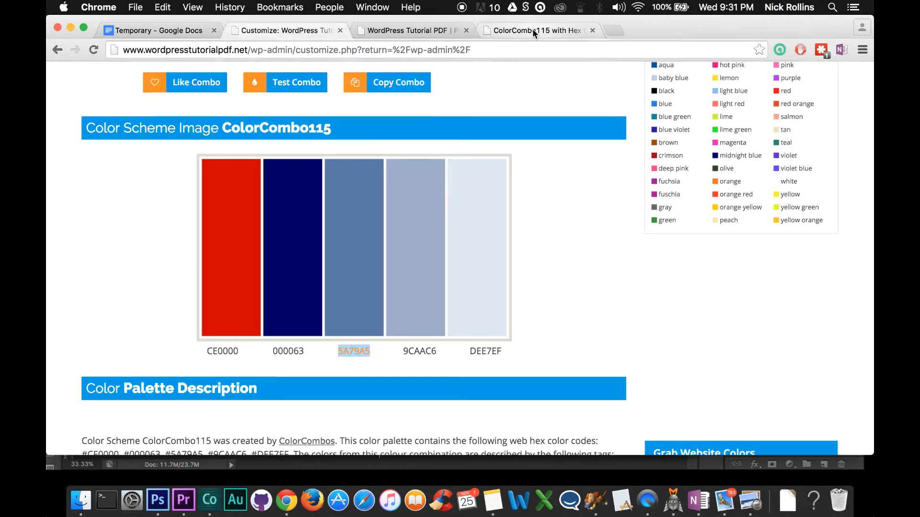
pyautogui.doubleClick(276, 353)
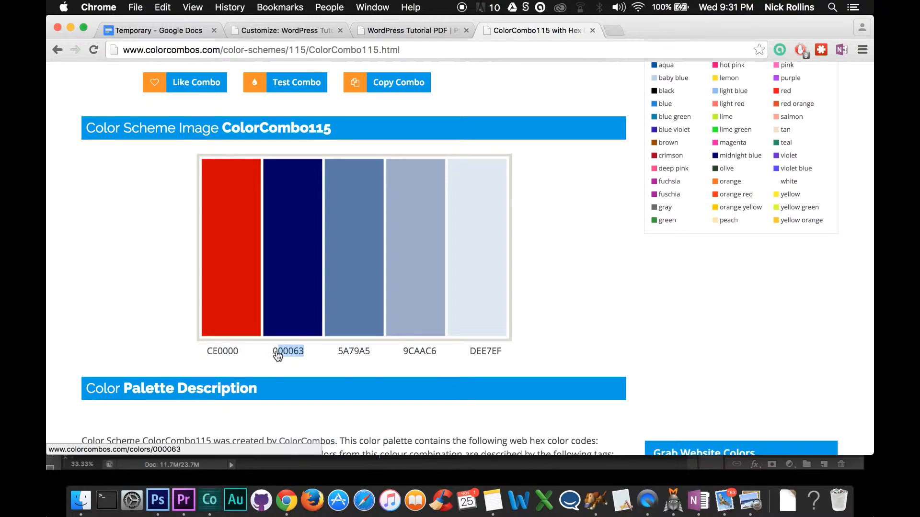
pyautogui.rightClick(288, 355)
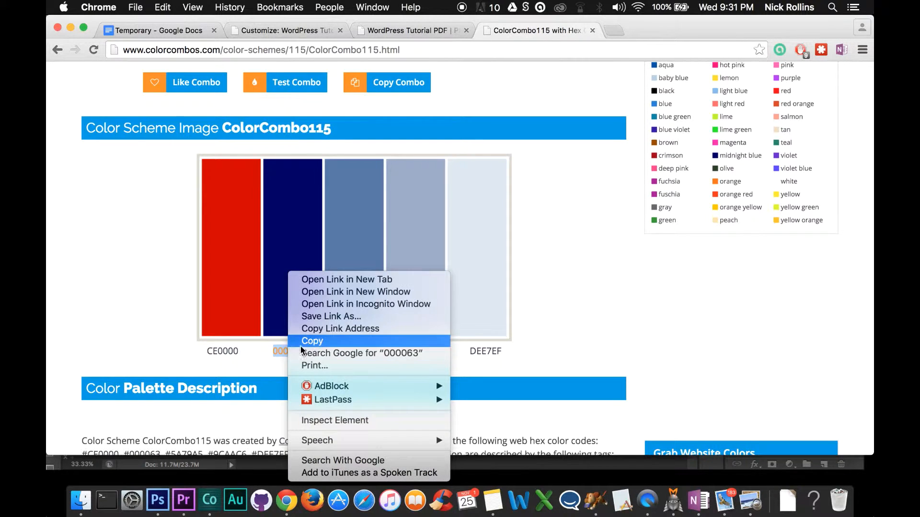
pyautogui.click(313, 341)
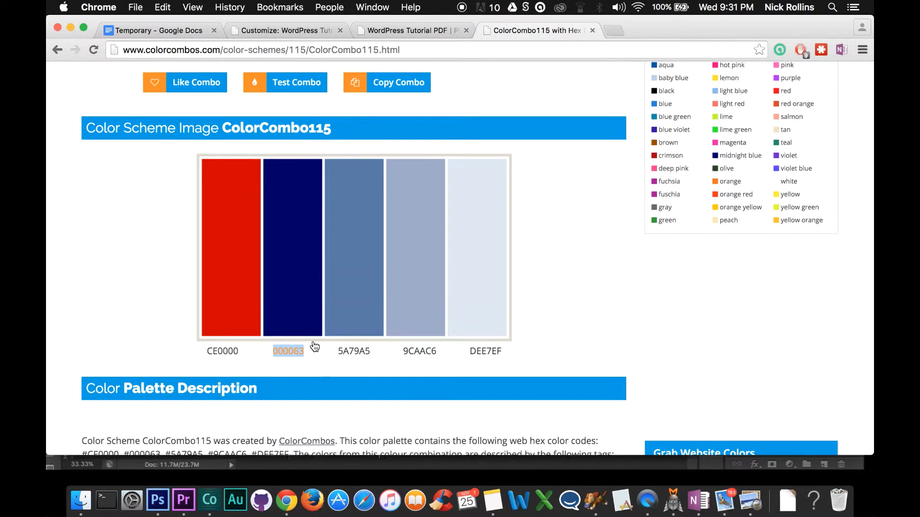
# Step: In the WordPress customizer, set the Menu Bar Color to the copied navy hex code 000063
pyautogui.click(288, 28)
pyautogui.click(98, 307)
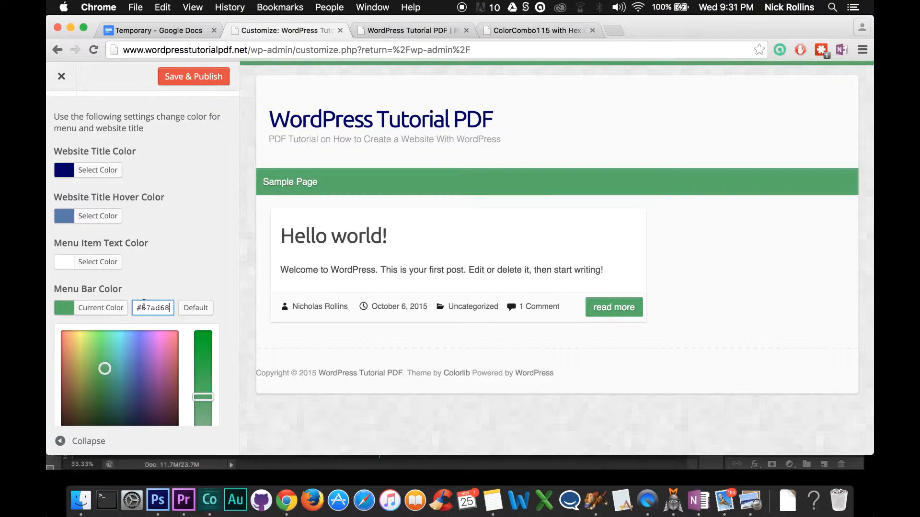
pyautogui.moveTo(172, 308); pyautogui.dragTo(130, 309)
pyautogui.rightClick(146, 307)
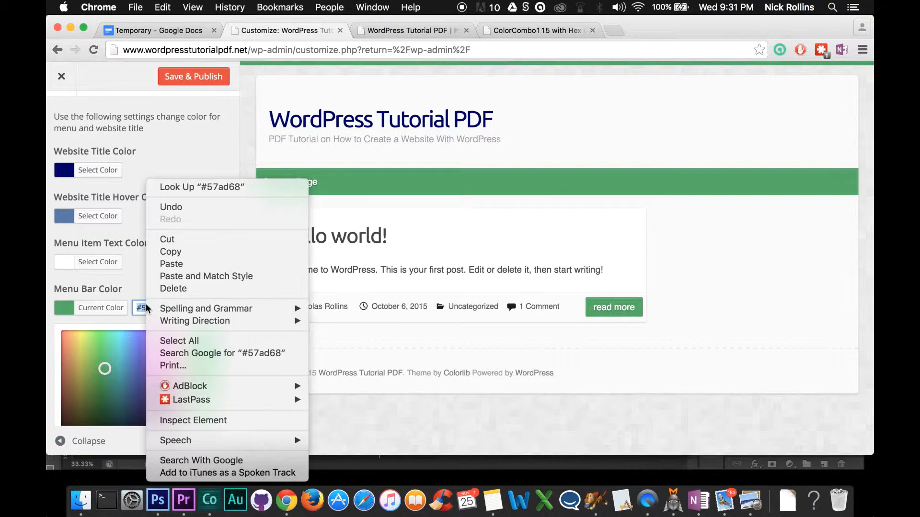
pyautogui.click(185, 265)
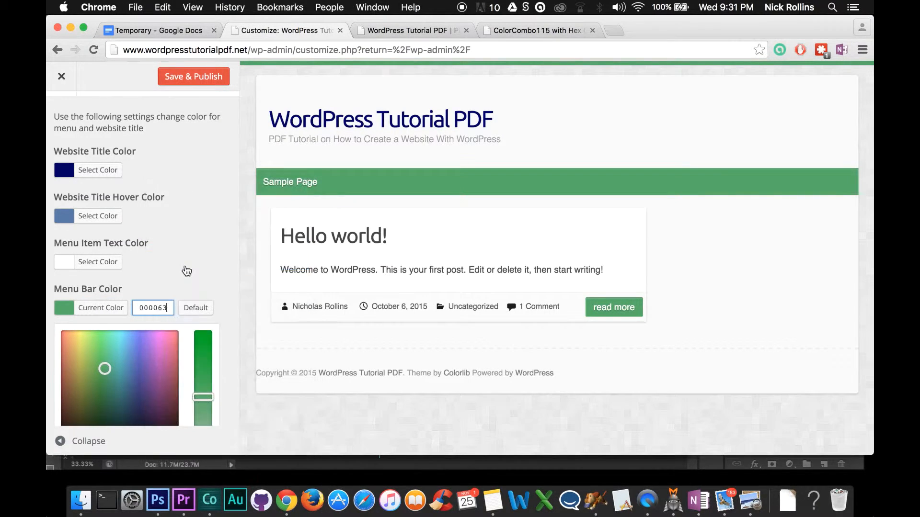
pyautogui.click(204, 273)
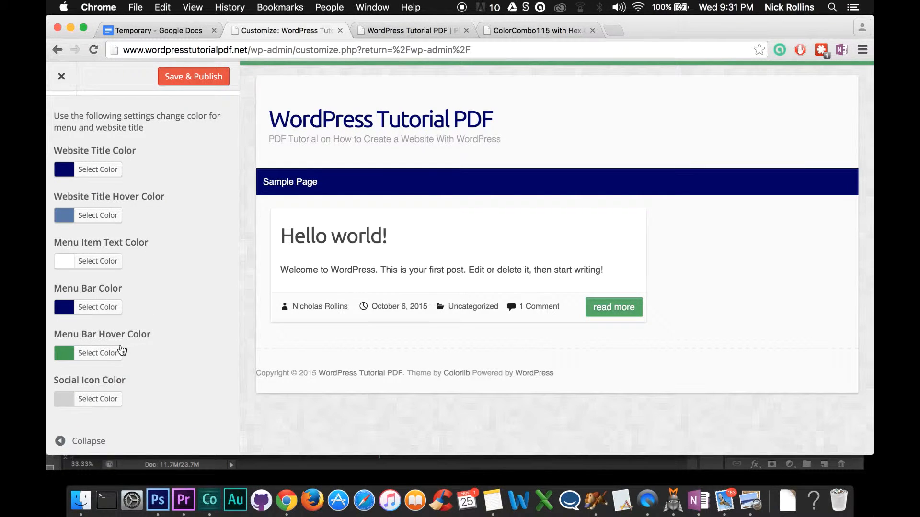
# Step: Copy the hex code #5a79a5 from the Website Title Hover Color setting and close its color picker
pyautogui.click(96, 215)
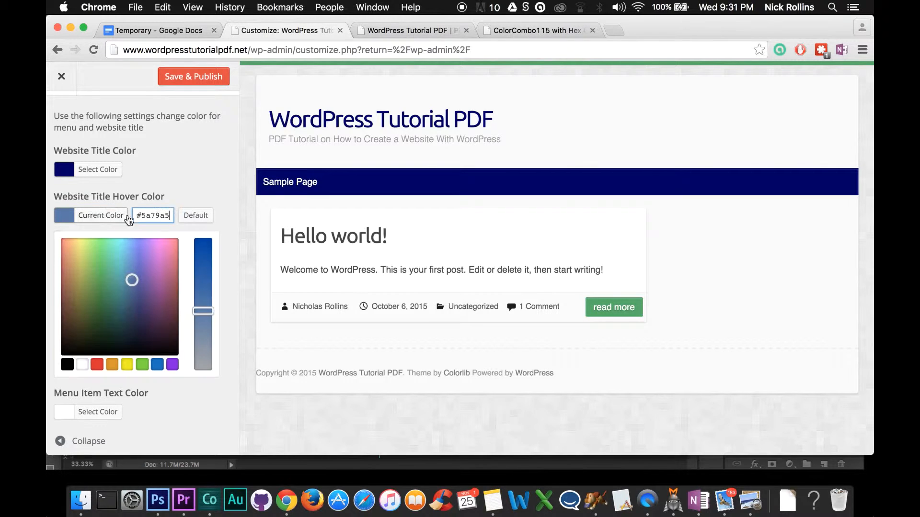
pyautogui.doubleClick(153, 215)
pyautogui.rightClick(154, 215)
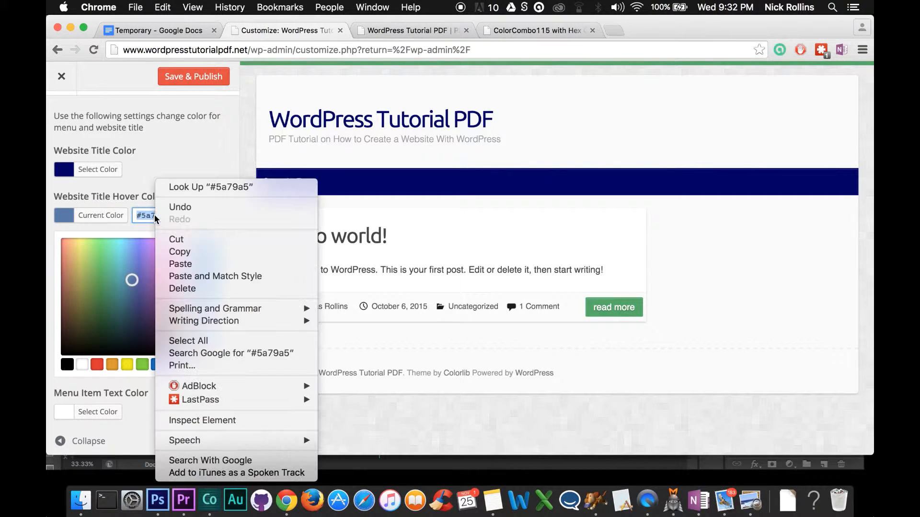
pyautogui.click(185, 252)
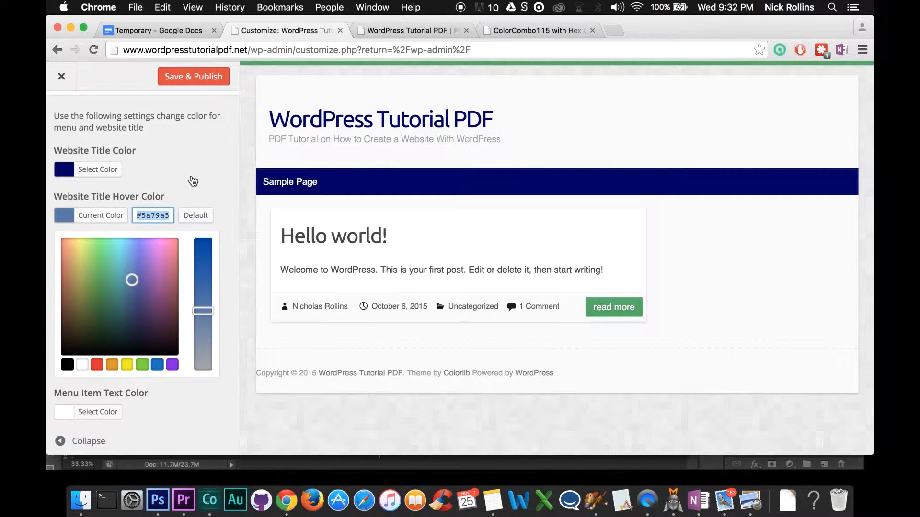
pyautogui.click(193, 181)
# Step: Set the Menu Bar Hover Color to the copied hex code 5a79a5
pyautogui.click(83, 353)
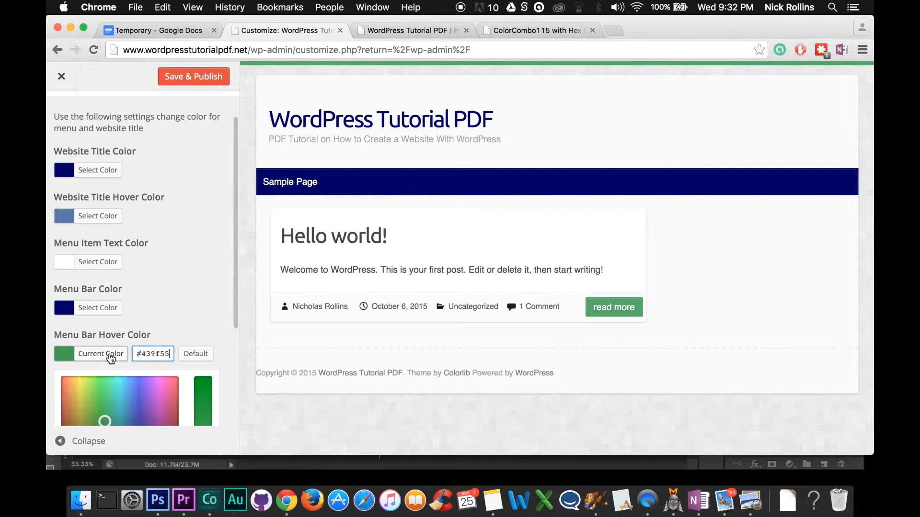
pyautogui.moveTo(168, 353); pyautogui.dragTo(131, 357)
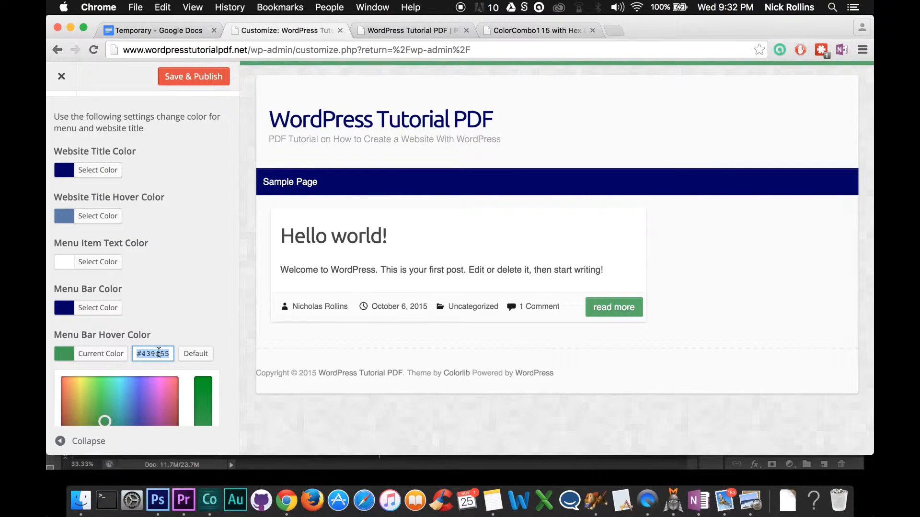
pyautogui.rightClick(158, 353)
pyautogui.click(183, 263)
pyautogui.click(181, 300)
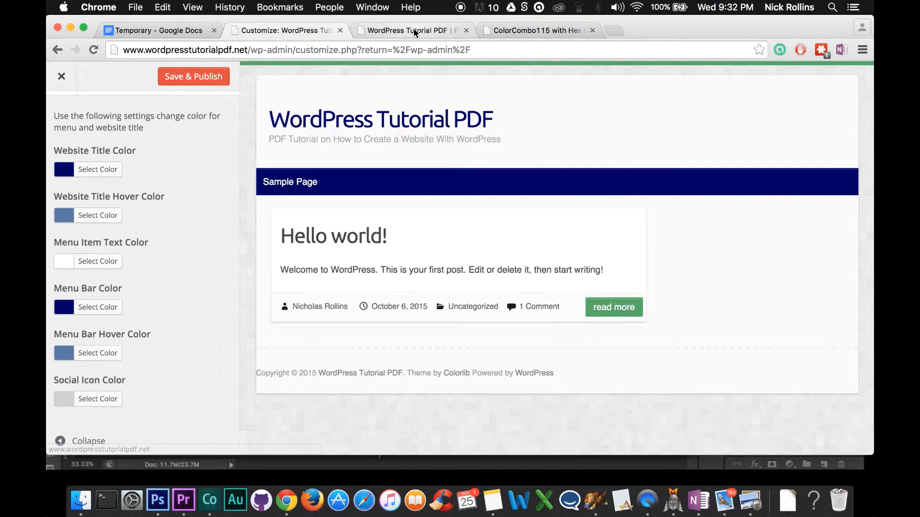
# Step: Copy the red hex code CE0000 from the ColorCombo115 palette page
pyautogui.click(535, 28)
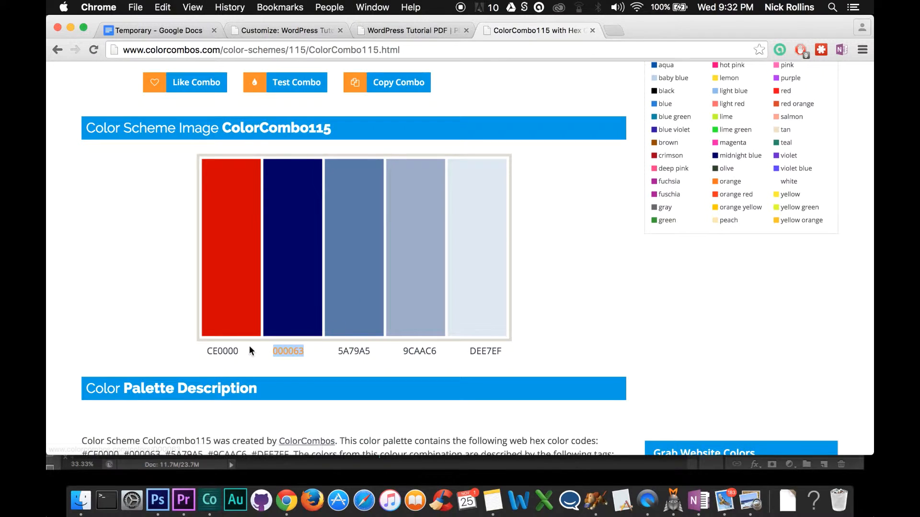
pyautogui.moveTo(242, 348); pyautogui.dragTo(205, 352)
pyautogui.rightClick(217, 354)
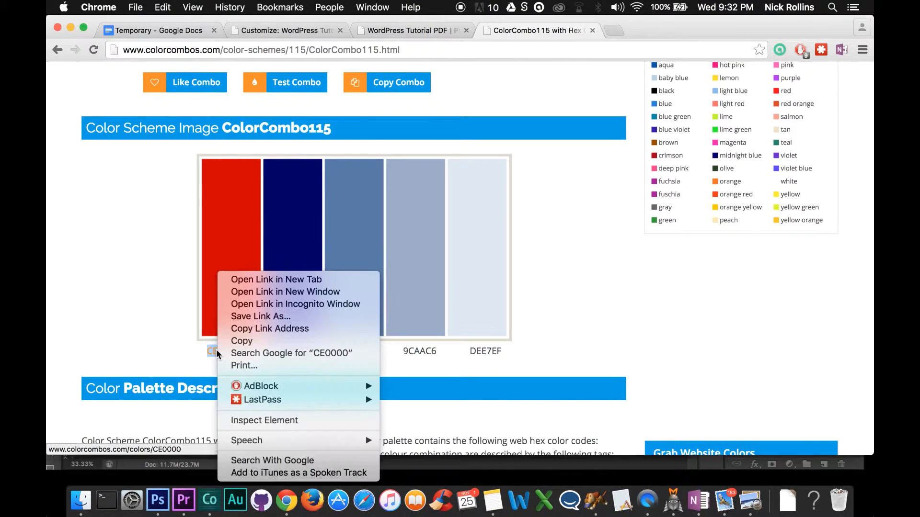
pyautogui.click(244, 342)
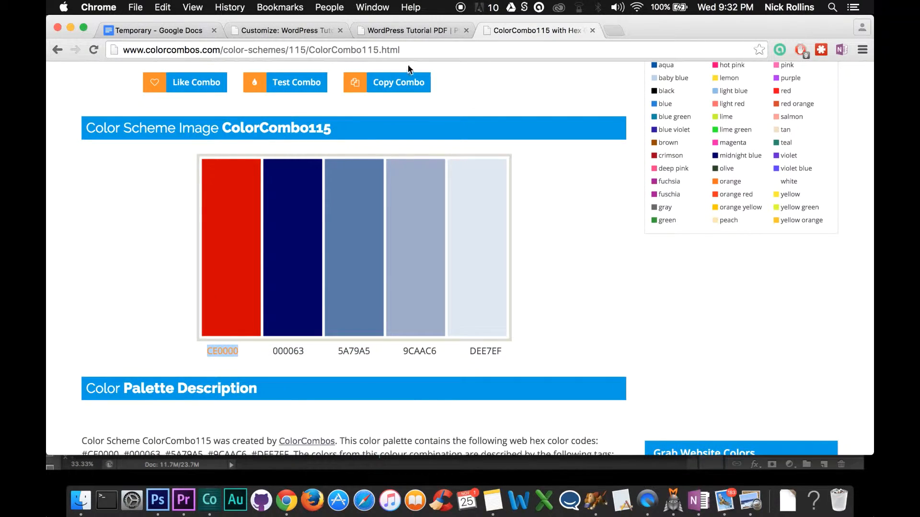
# Step: Return to the WordPress customizer and set the Social Icon Color to the copied red hex code CE0000
pyautogui.click(405, 30)
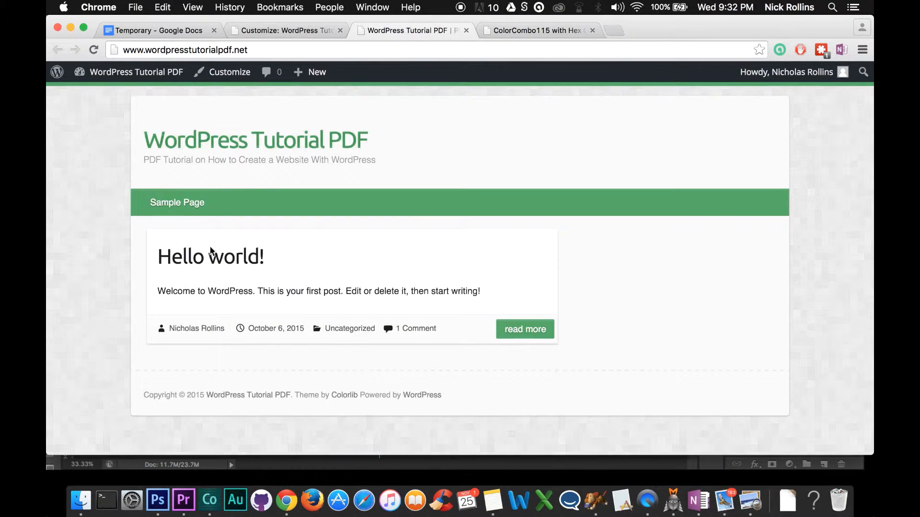
pyautogui.click(524, 31)
pyautogui.click(287, 32)
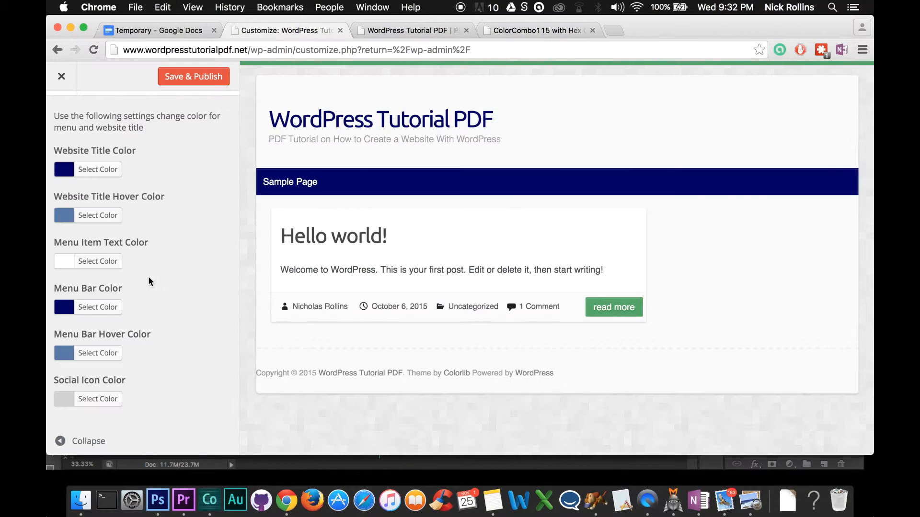
pyautogui.click(97, 399)
pyautogui.scroll(-5, 179, 355)
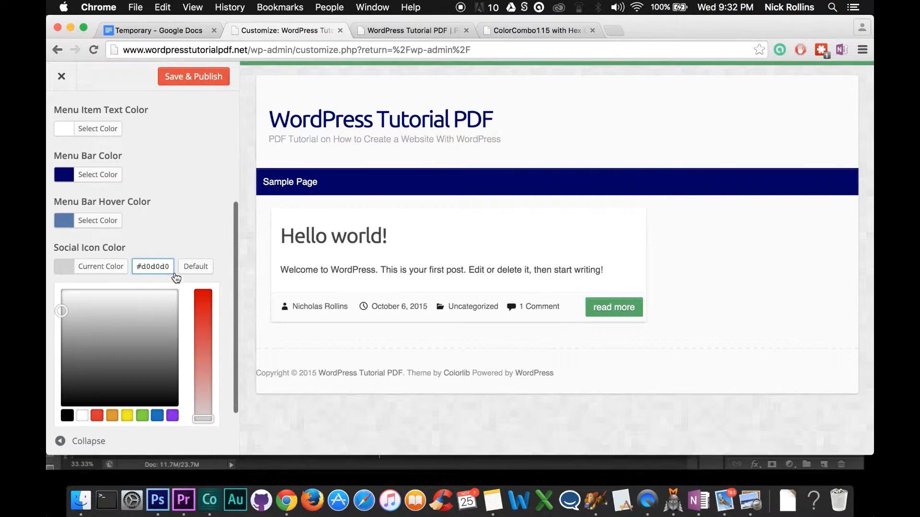
pyautogui.moveTo(172, 267); pyautogui.dragTo(125, 272)
pyautogui.rightClick(156, 266)
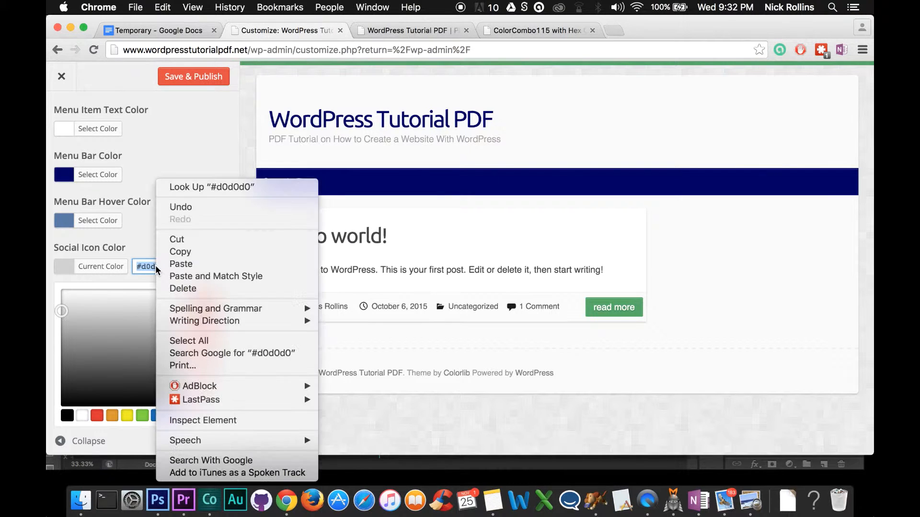
pyautogui.click(182, 264)
pyautogui.click(197, 236)
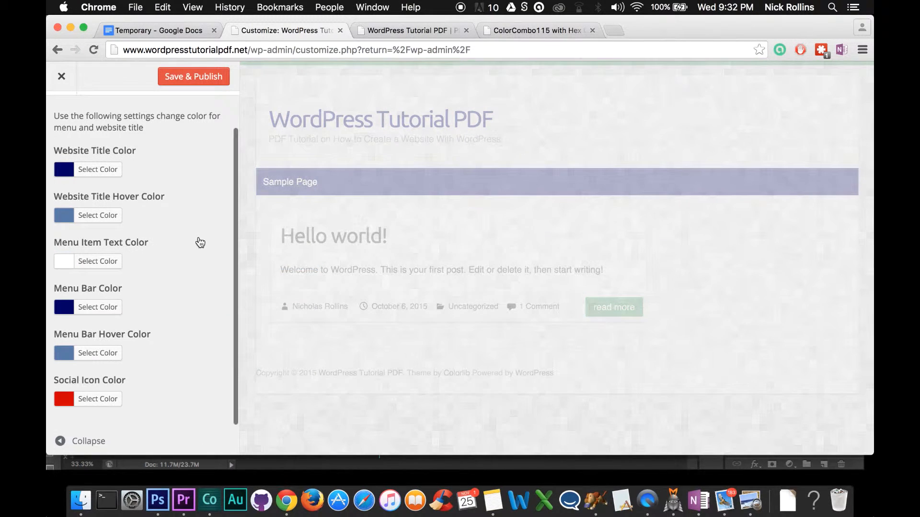
# Step: Leave the Travelify Header Area settings and open the Travelify Element Color settings
pyautogui.scroll(2, 185, 318)
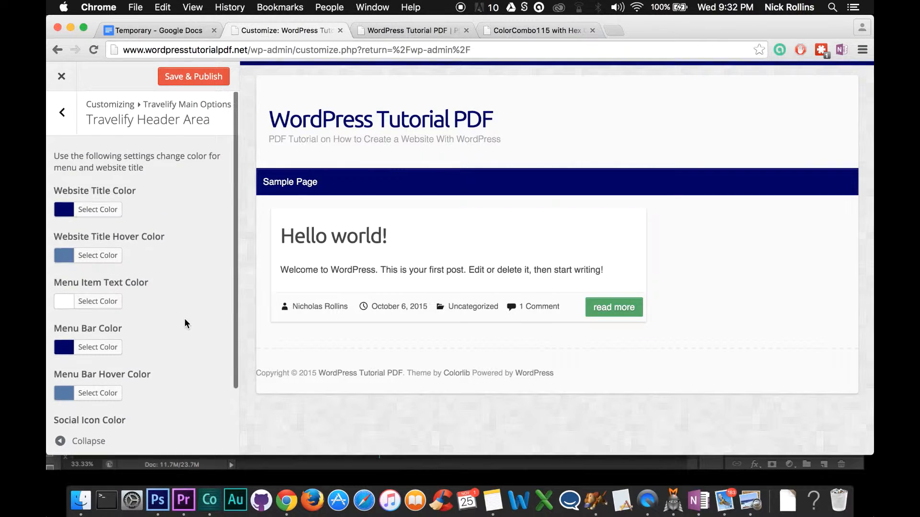
pyautogui.scroll(-2, 145, 385)
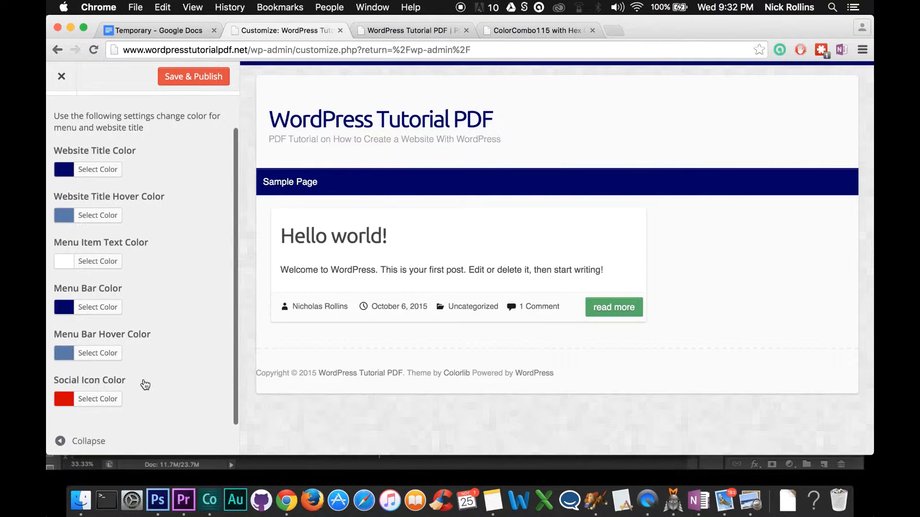
pyautogui.scroll(2, 226, 196)
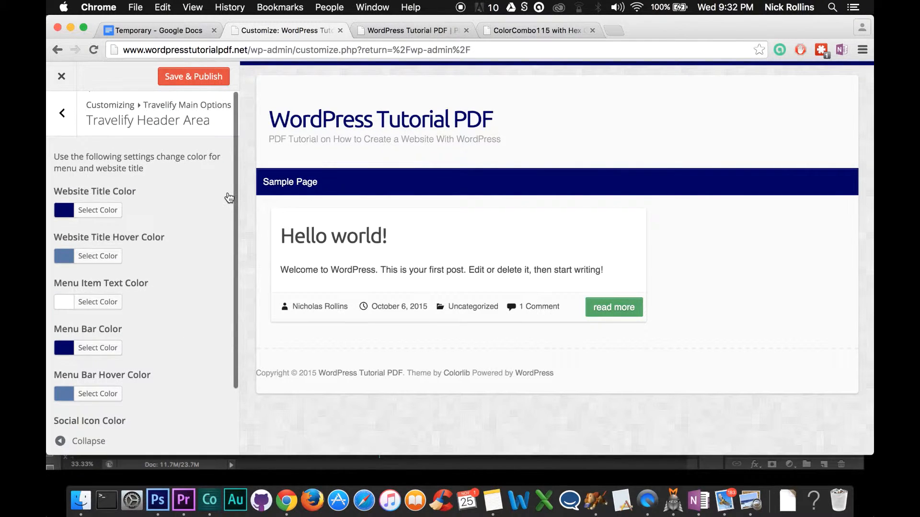
pyautogui.click(62, 114)
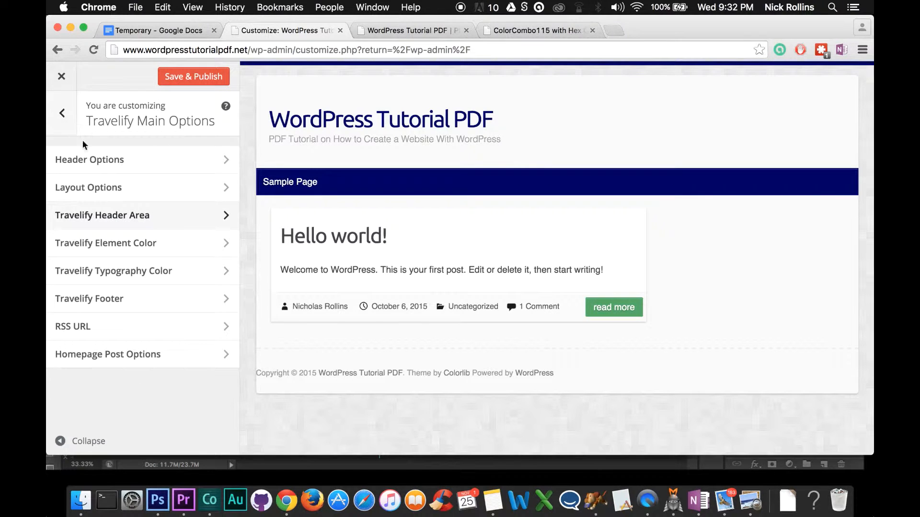
pyautogui.click(132, 243)
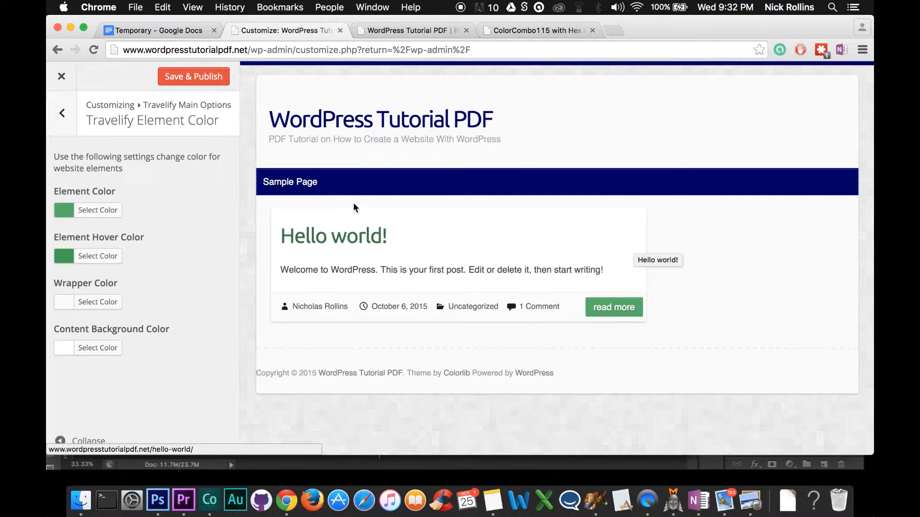
# Step: Open the Sample Page in the site preview, examine where the element color appears, and return to the home page
pyautogui.click(302, 182)
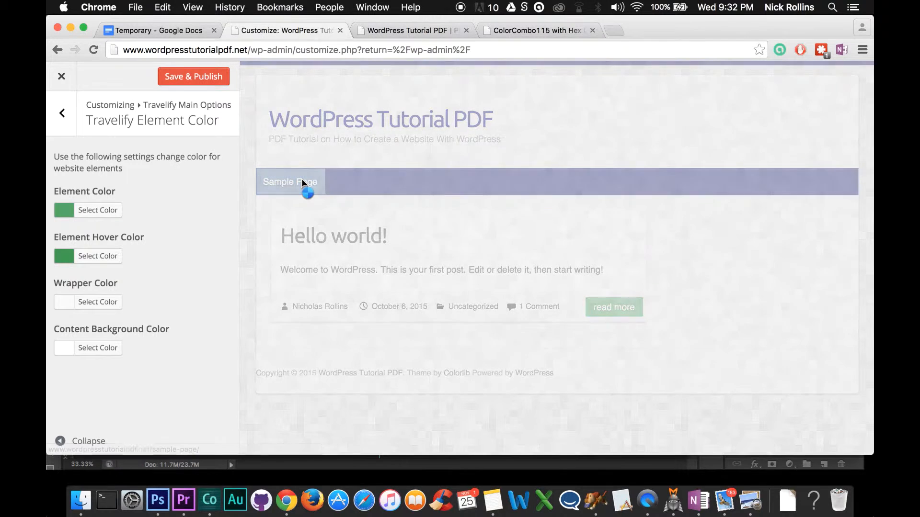
pyautogui.scroll(-3, 556, 318)
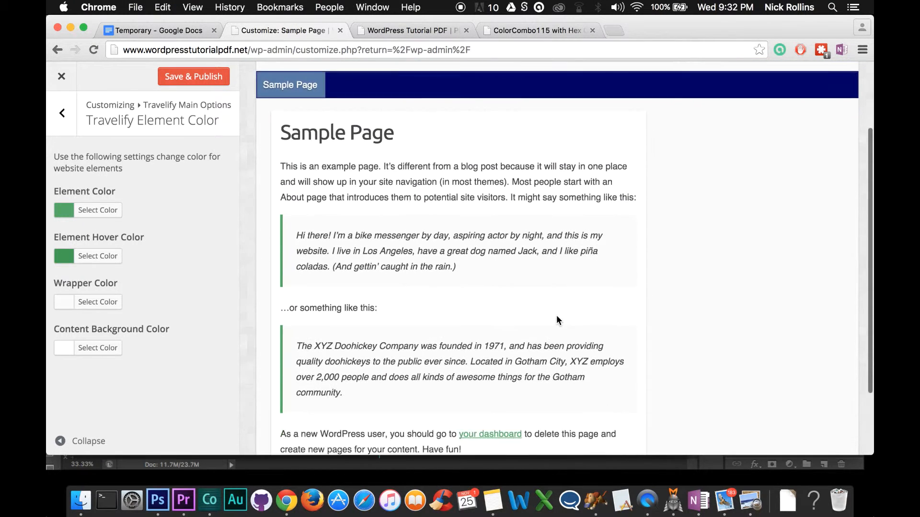
pyautogui.scroll(-2, 556, 320)
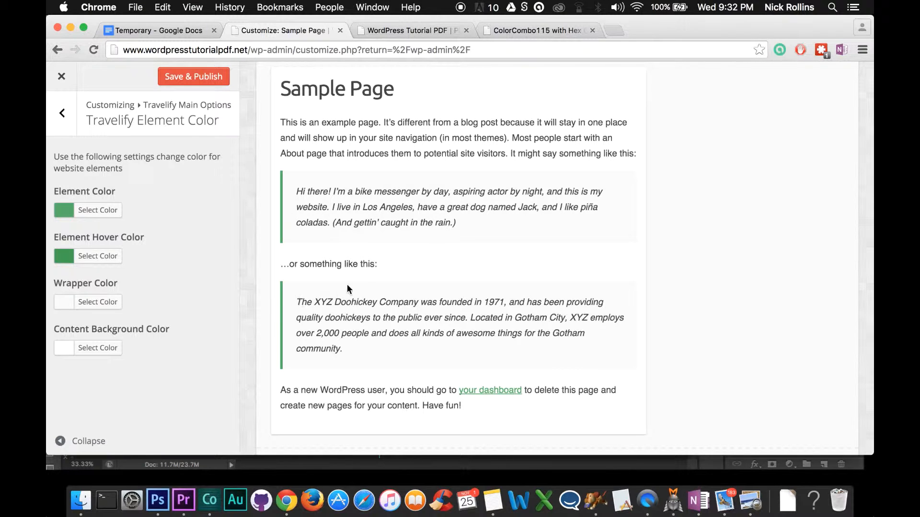
pyautogui.scroll(5, 362, 276)
pyautogui.hscroll(-3, 344, 218)
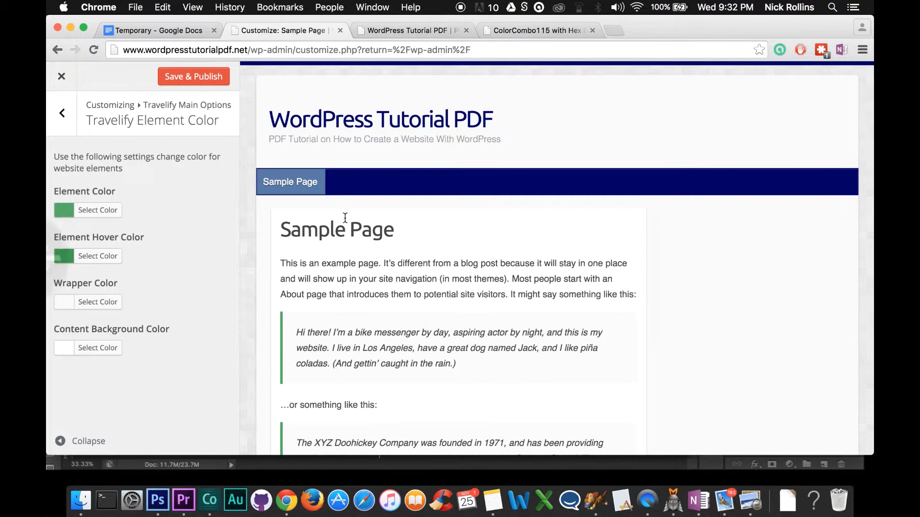
pyautogui.scroll(-2, 386, 295)
pyautogui.scroll(2, 387, 295)
pyautogui.click(301, 133)
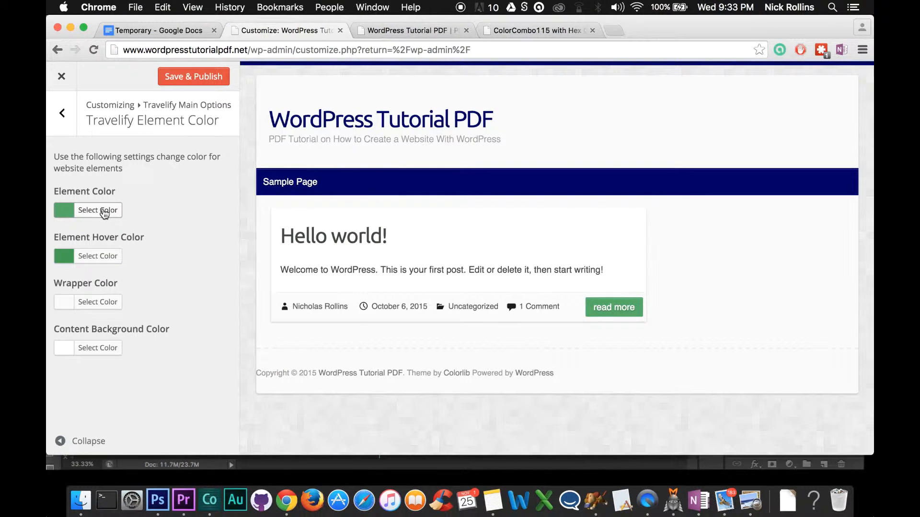
# Step: Copy the red hex code CE0000 again from the ColorCombo115 palette page
pyautogui.click(515, 32)
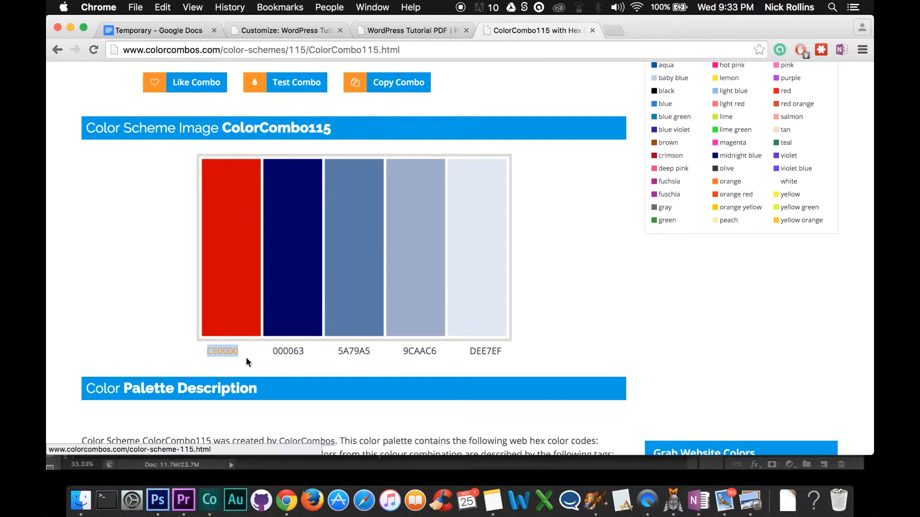
pyautogui.rightClick(226, 354)
pyautogui.click(254, 341)
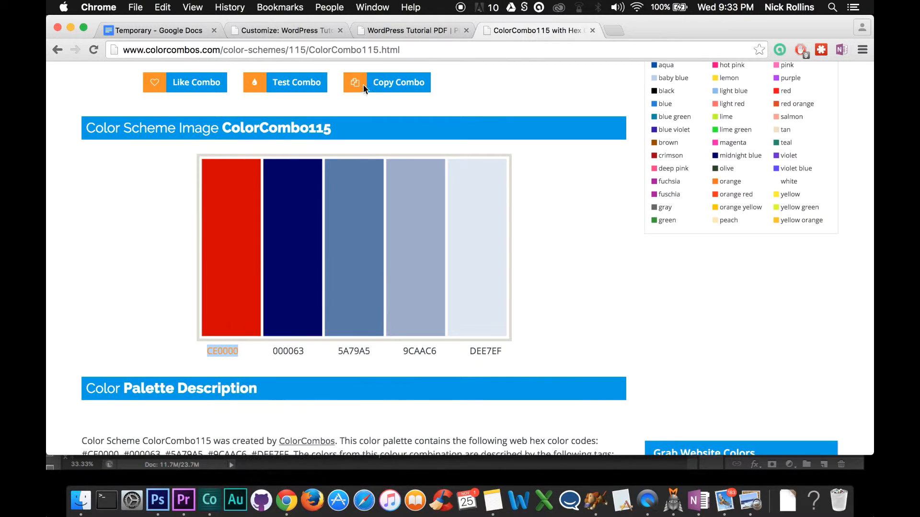
# Step: Back in the WordPress customizer, set the Element Color to the copied red hex code CE0000
pyautogui.click(409, 29)
pyautogui.click(297, 31)
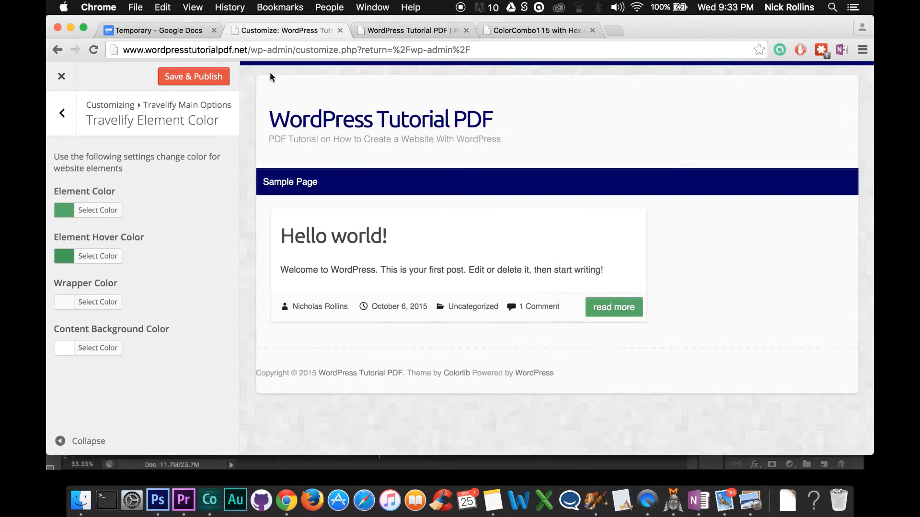
pyautogui.click(102, 212)
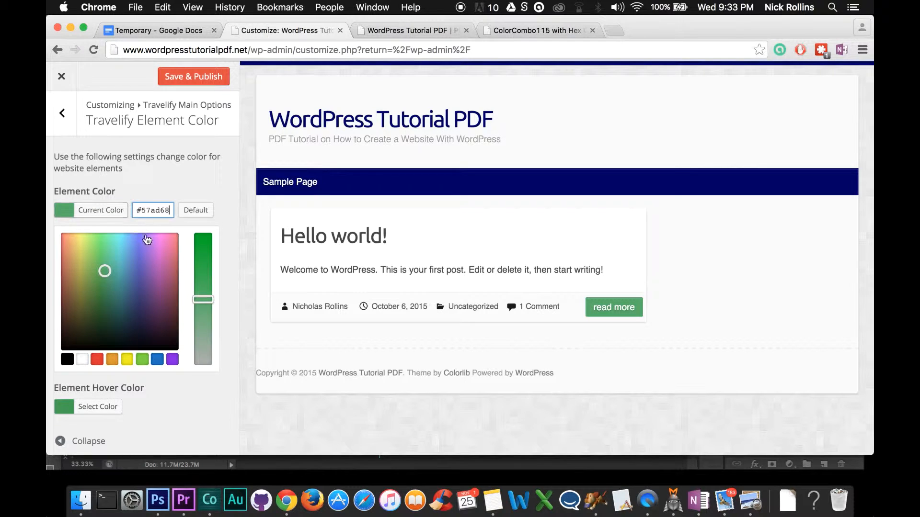
pyautogui.moveTo(169, 210); pyautogui.dragTo(127, 215)
pyautogui.rightClick(159, 214)
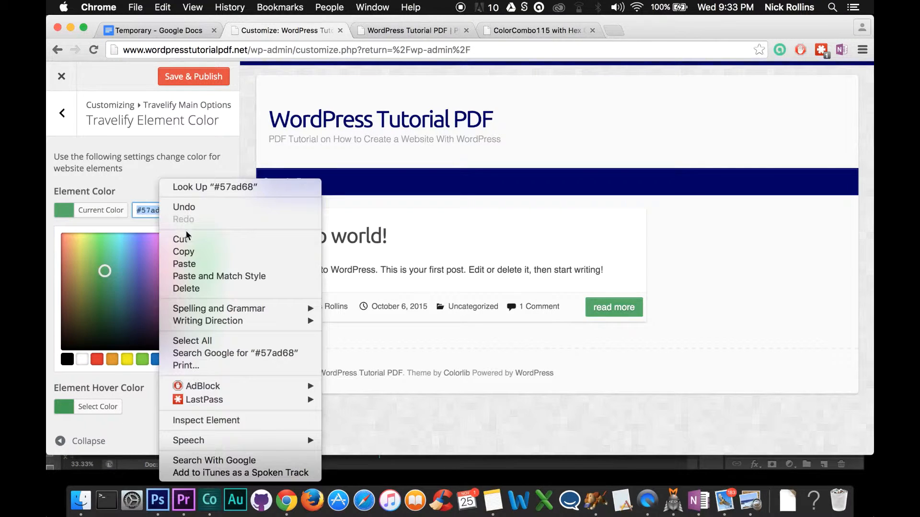
pyautogui.click(182, 263)
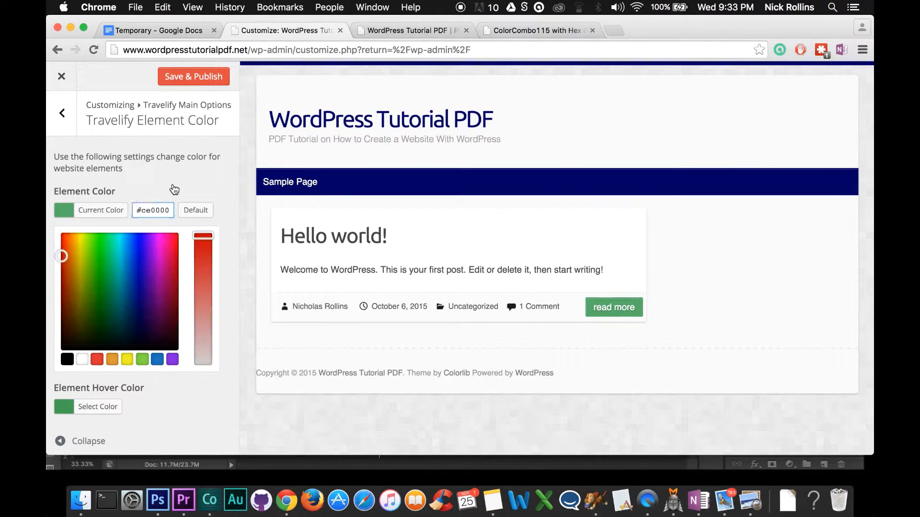
pyautogui.click(173, 191)
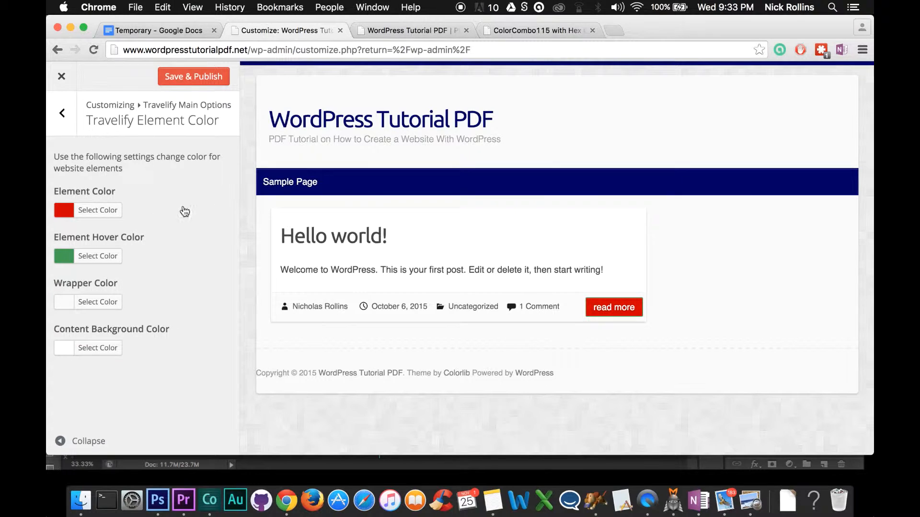
# Step: Replace the Element Hover Color with the copied red hex code CE0000
pyautogui.click(112, 261)
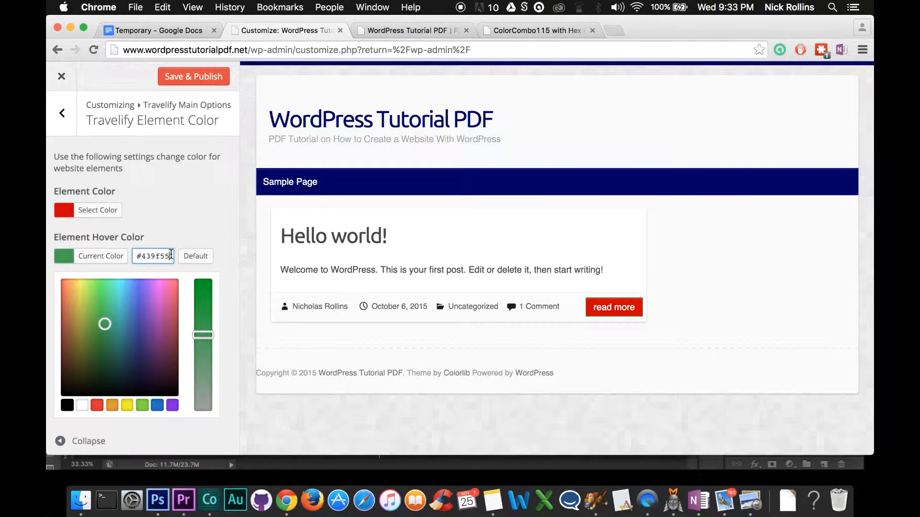
pyautogui.moveTo(172, 256); pyautogui.dragTo(134, 255)
pyautogui.rightClick(155, 256)
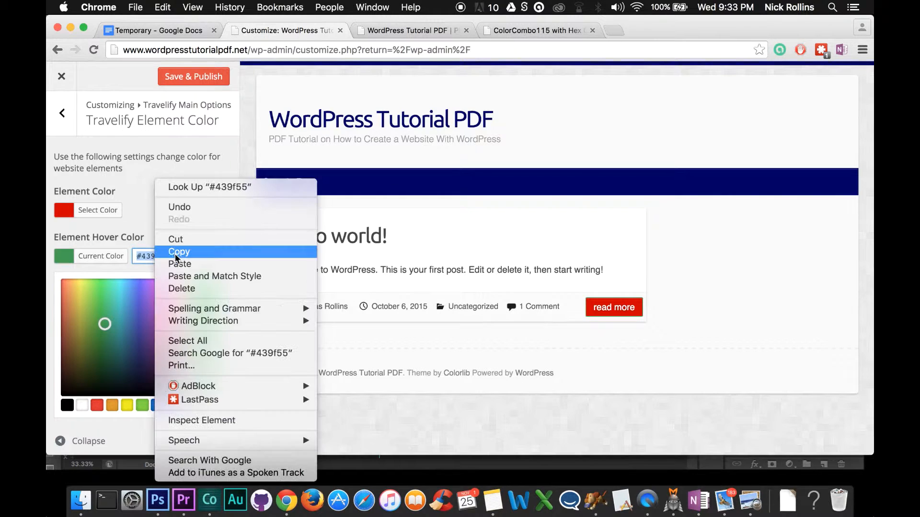
pyautogui.click(176, 261)
pyautogui.click(177, 221)
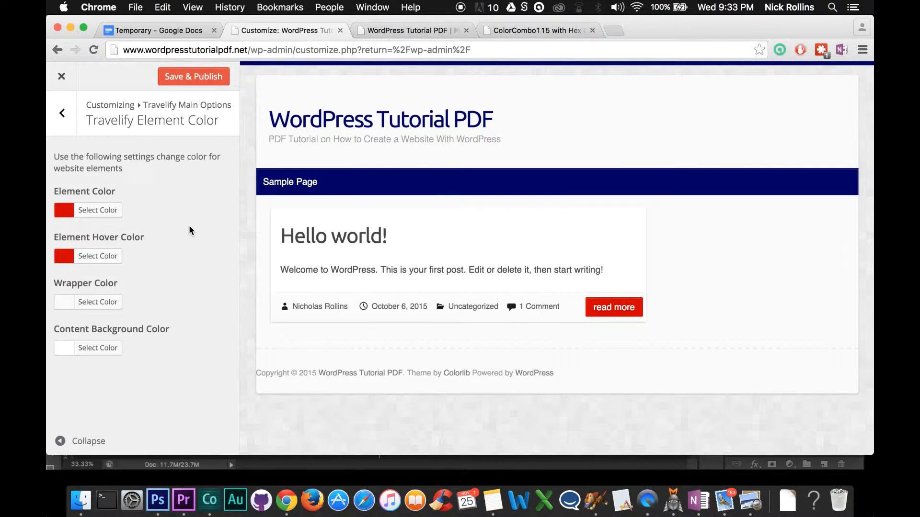
# Step: Lighten the Element Hover Color to the paler red #ce5c5c and close its color picker
pyautogui.click(103, 255)
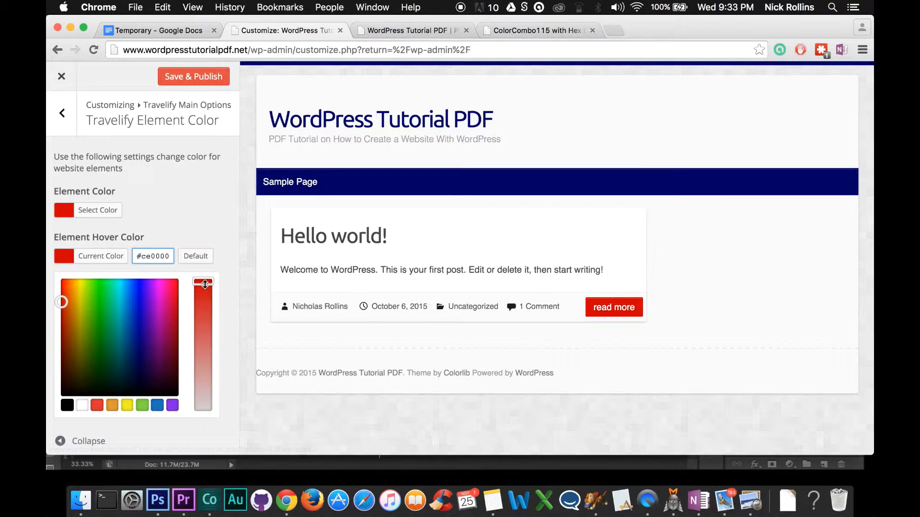
pyautogui.moveTo(202, 283); pyautogui.dragTo(206, 340)
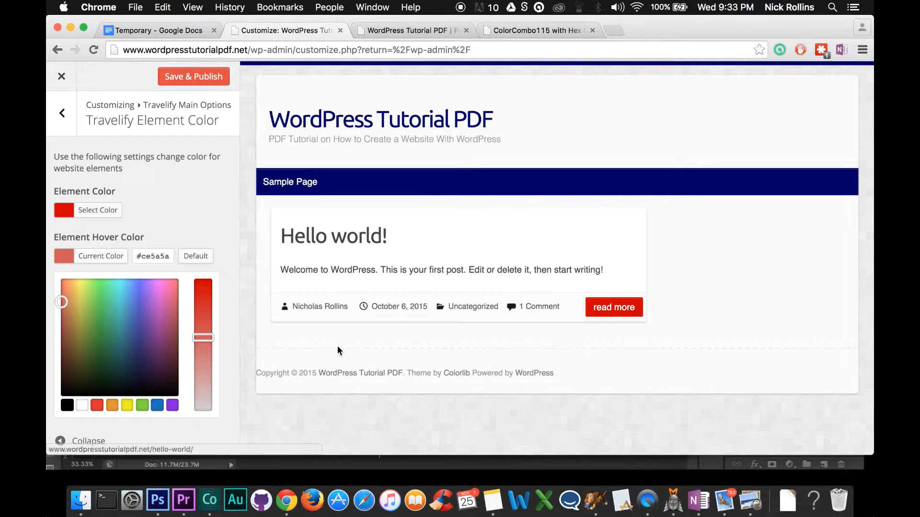
pyautogui.moveTo(211, 337); pyautogui.dragTo(211, 339)
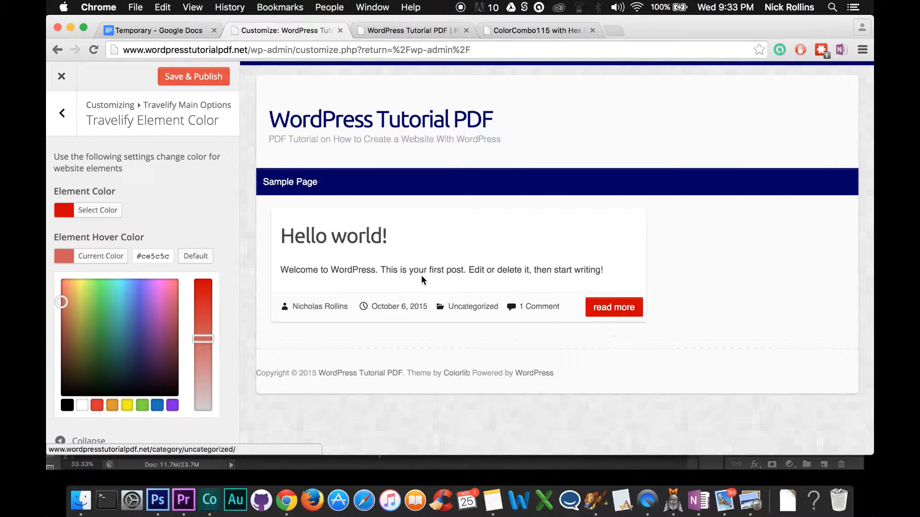
pyautogui.click(201, 235)
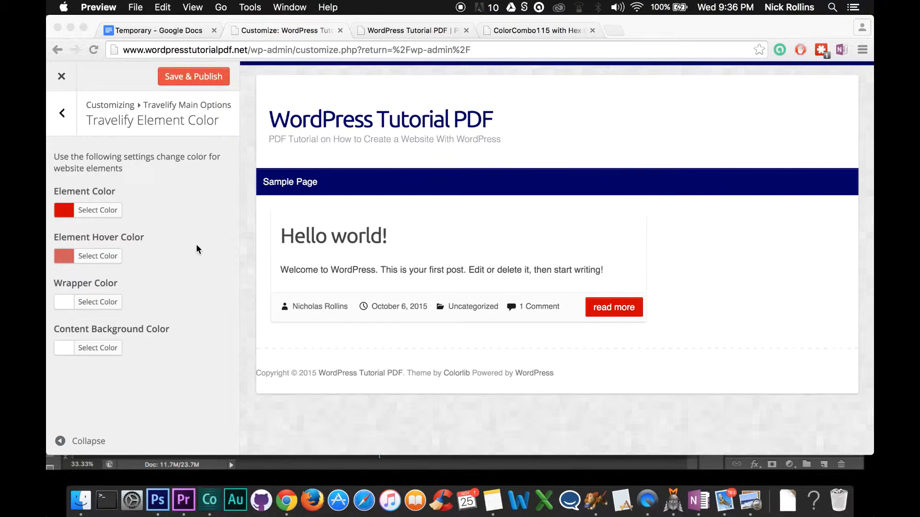
# Step: Open the Travelify Typography Color settings and examine the post's body text that Entry Content Color applies to
pyautogui.click(67, 122)
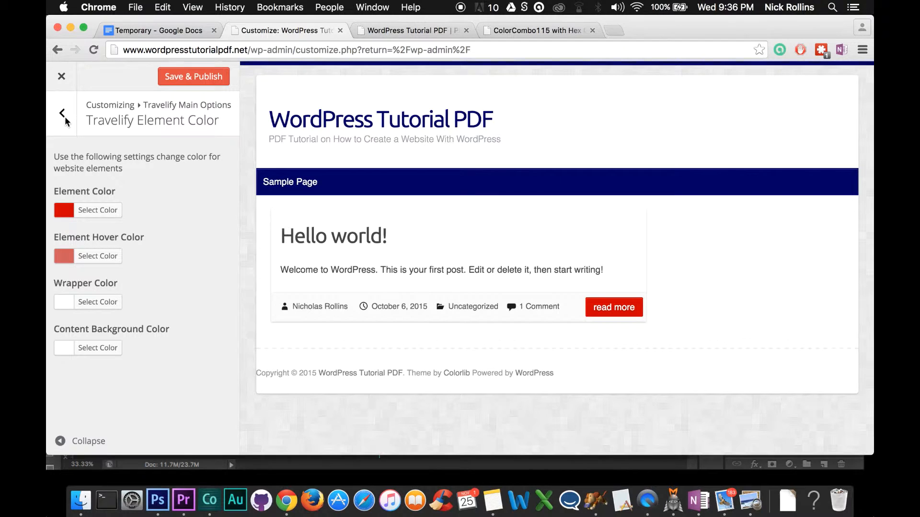
pyautogui.click(66, 119)
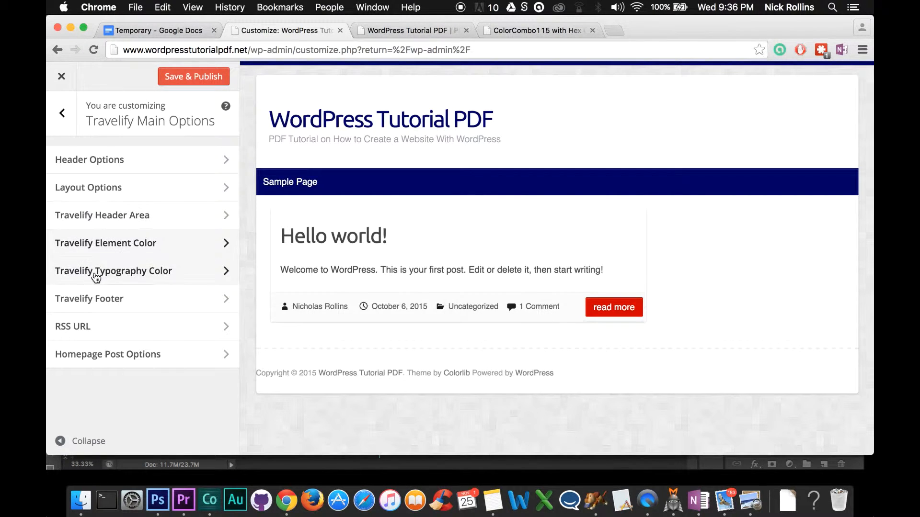
pyautogui.click(140, 274)
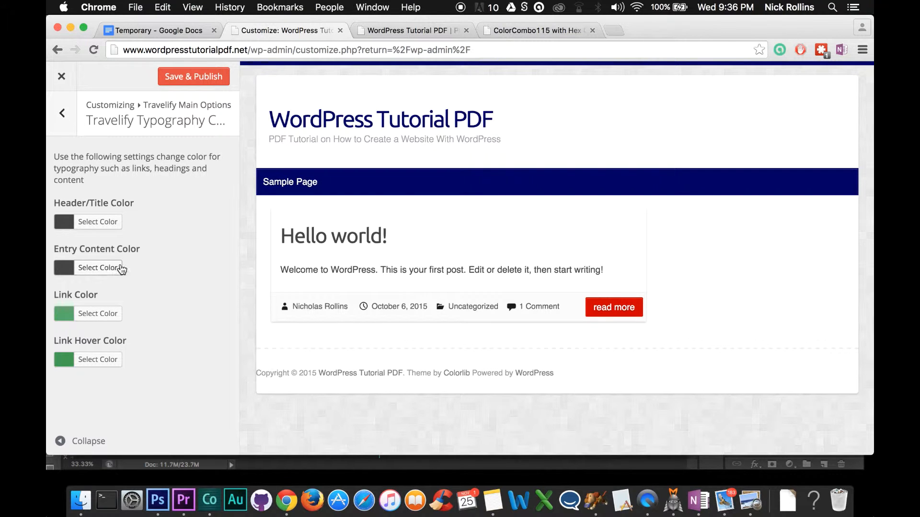
pyautogui.moveTo(605, 270); pyautogui.dragTo(272, 270)
pyautogui.click(467, 264)
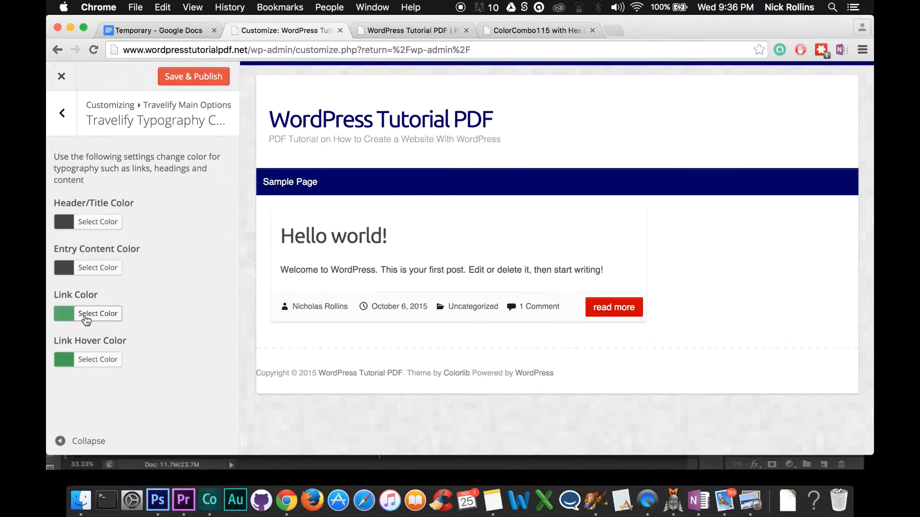
# Step: Copy the red hex code CE0000 from the ColorCombo115 palette page
pyautogui.click(527, 35)
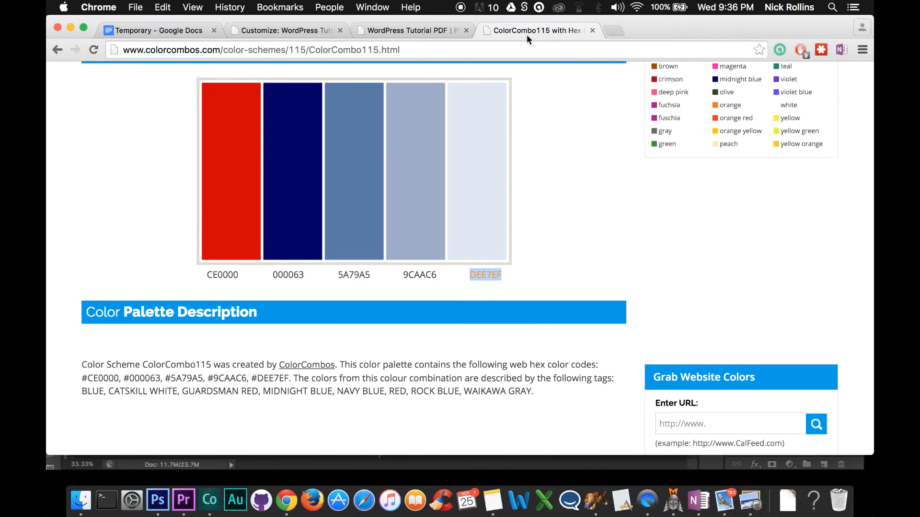
pyautogui.click(238, 275)
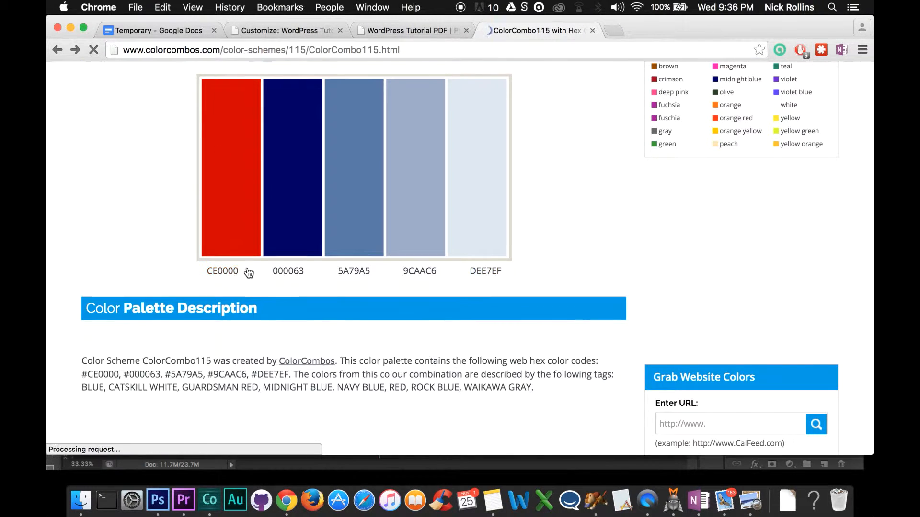
pyautogui.moveTo(243, 273); pyautogui.dragTo(206, 275)
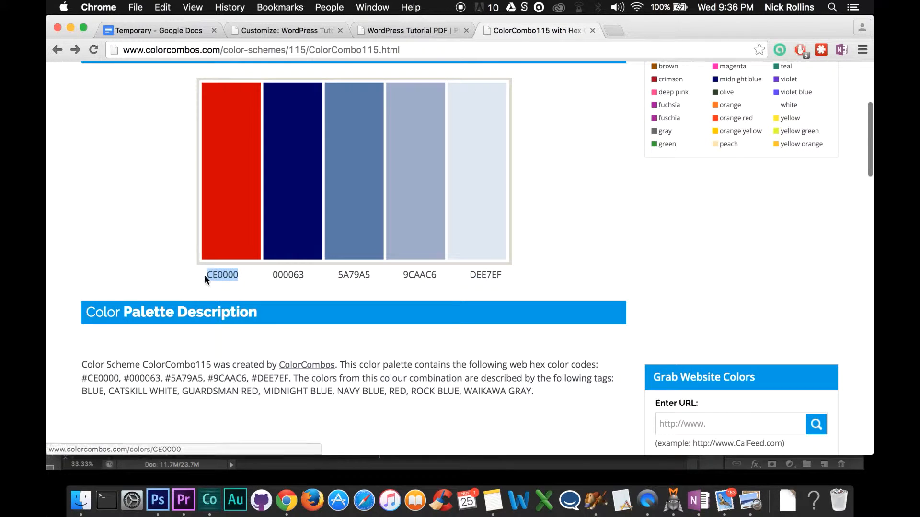
pyautogui.rightClick(222, 275)
pyautogui.click(268, 340)
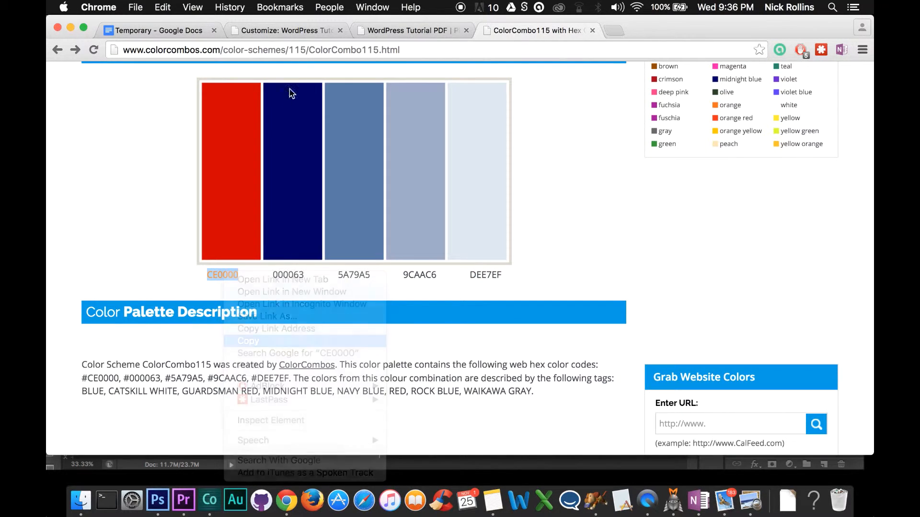
# Step: Return to the WordPress customizer and set the Link Color to the copied hex code CE0000
pyautogui.click(383, 32)
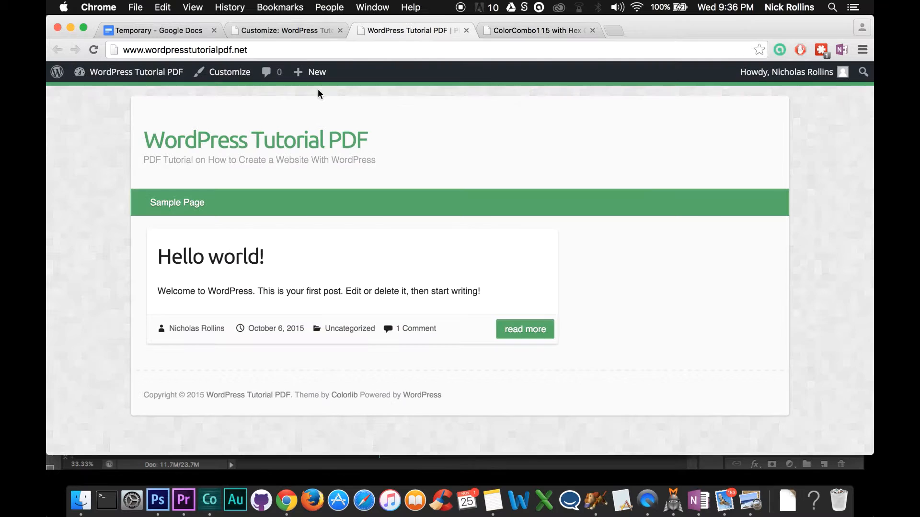
pyautogui.click(285, 34)
pyautogui.click(110, 315)
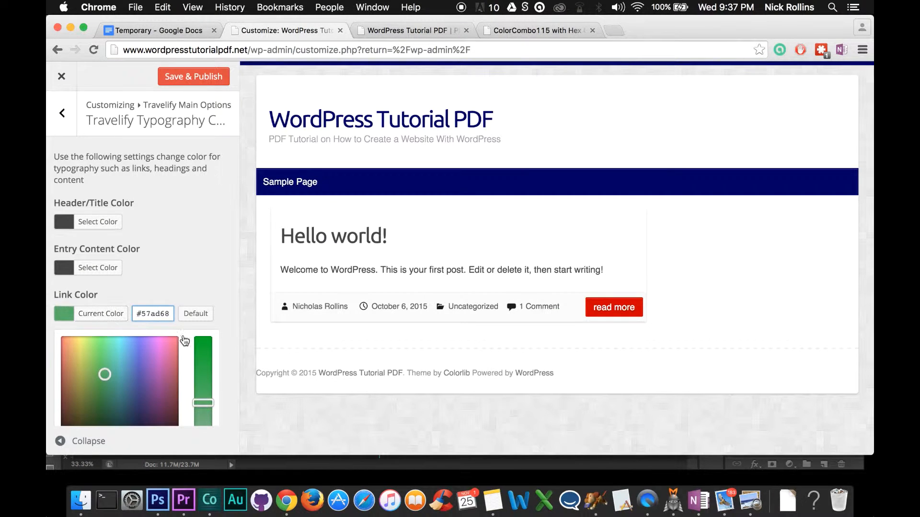
pyautogui.moveTo(169, 315); pyautogui.dragTo(126, 318)
pyautogui.rightClick(152, 312)
pyautogui.click(190, 256)
pyautogui.scroll(-5, 203, 283)
pyautogui.click(201, 169)
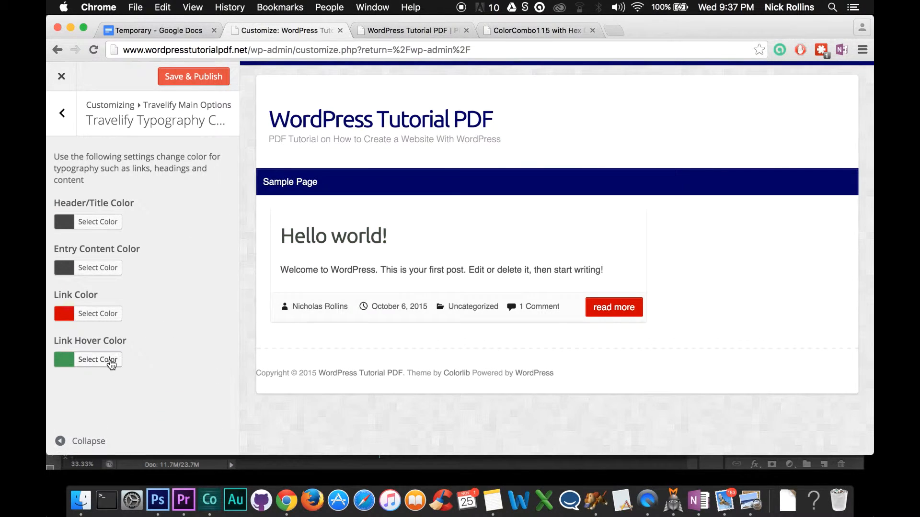
# Step: Replace the Link Hover Color with the copied red hex code CE0000
pyautogui.click(111, 365)
pyautogui.scroll(-3, 181, 322)
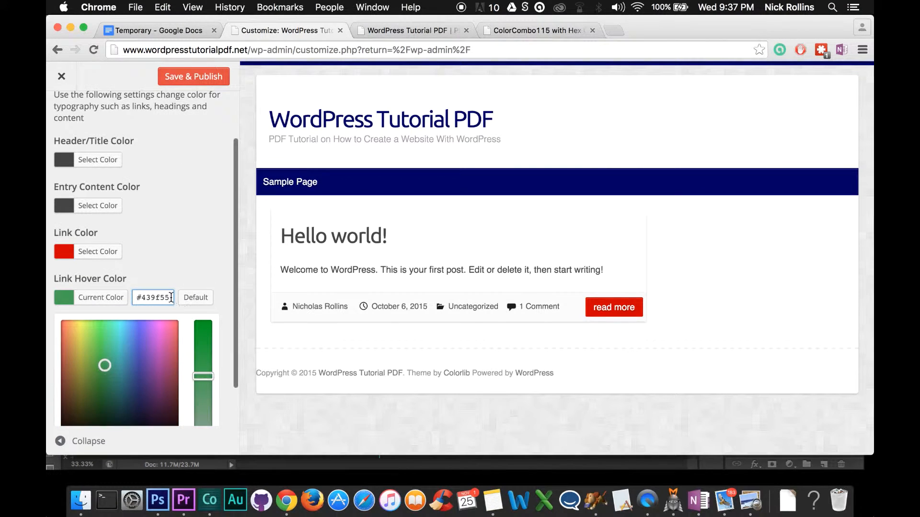
pyautogui.moveTo(171, 298); pyautogui.dragTo(136, 298)
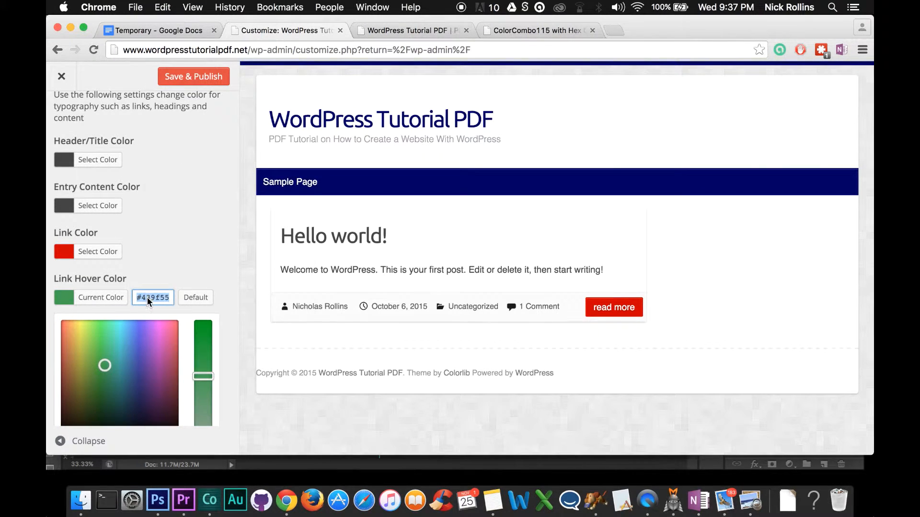
pyautogui.rightClick(148, 297)
pyautogui.click(188, 265)
pyautogui.scroll(-3, 195, 266)
pyautogui.click(199, 216)
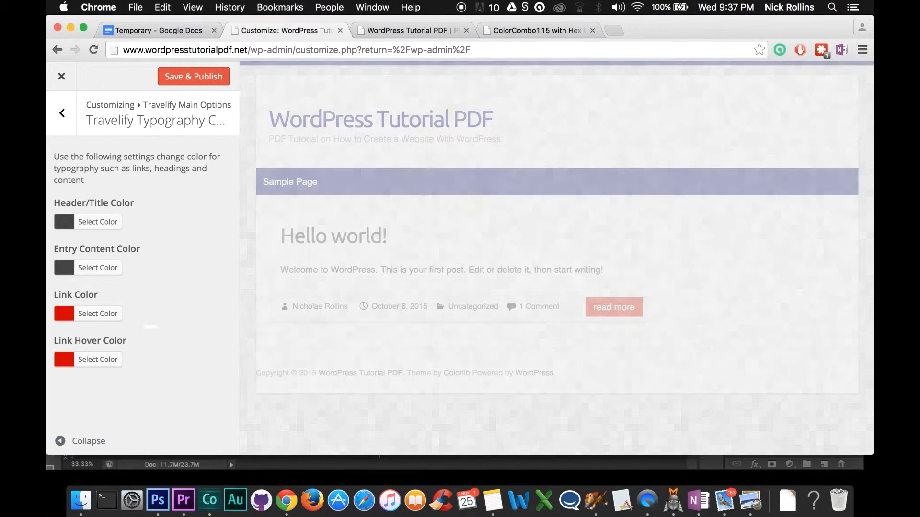
# Step: Lighten the Link Hover Color to the paler red #ce5c5c and close its color picker
pyautogui.click(97, 359)
pyautogui.scroll(-5, 224, 280)
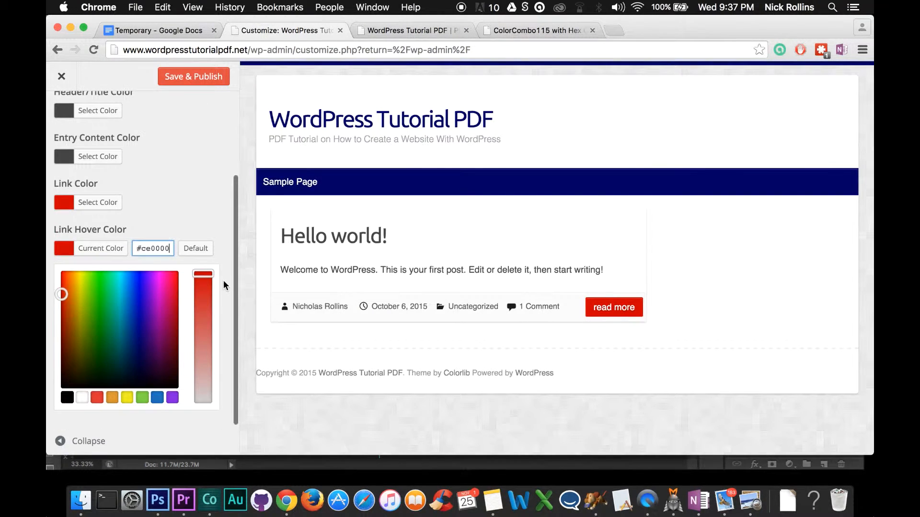
pyautogui.moveTo(210, 274); pyautogui.dragTo(207, 335)
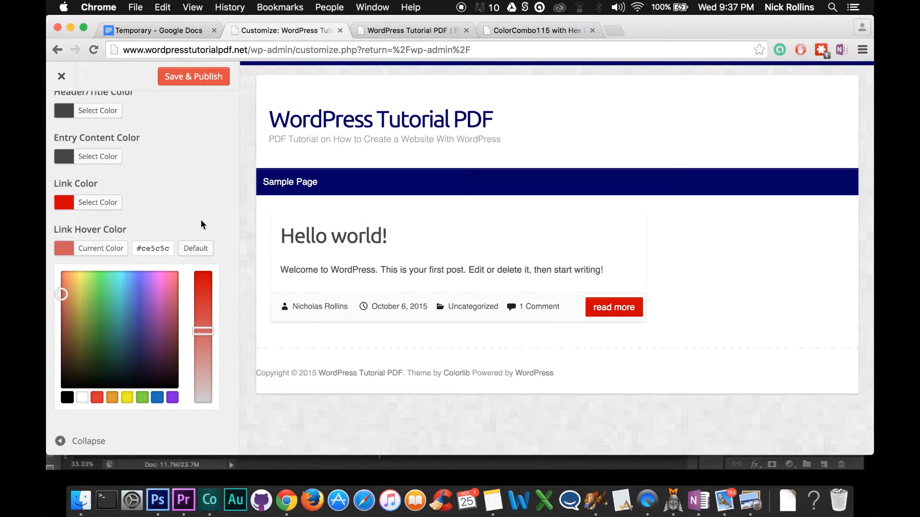
pyautogui.click(200, 219)
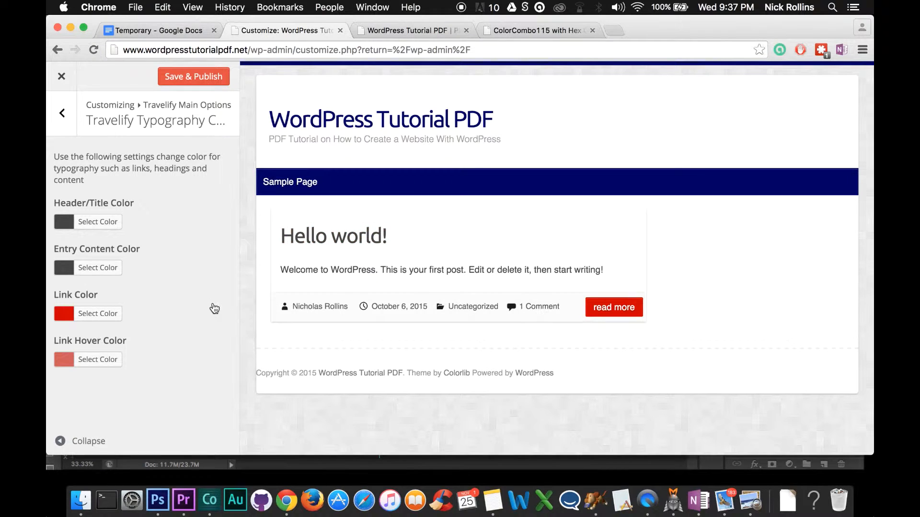
# Step: Open the Travelify Footer settings and set the copyright text to "WordPress Tutorial PDF"
pyautogui.click(64, 117)
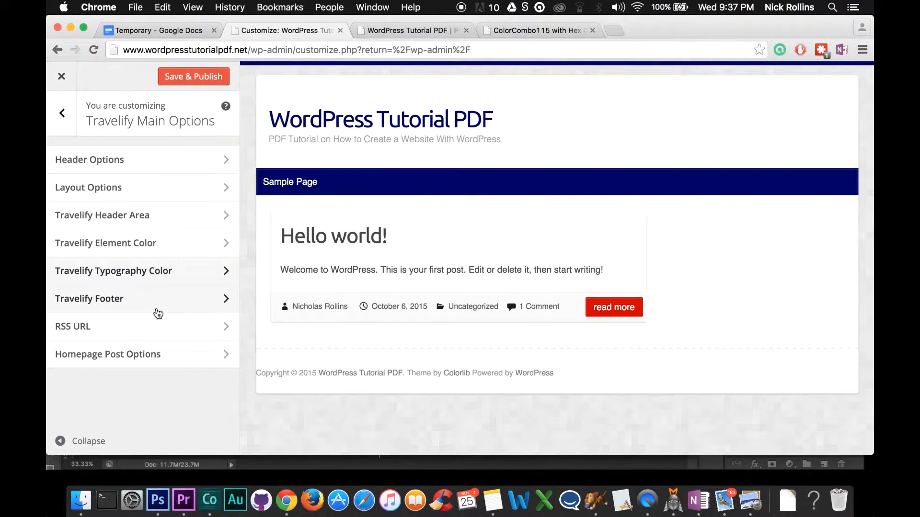
pyautogui.click(158, 282)
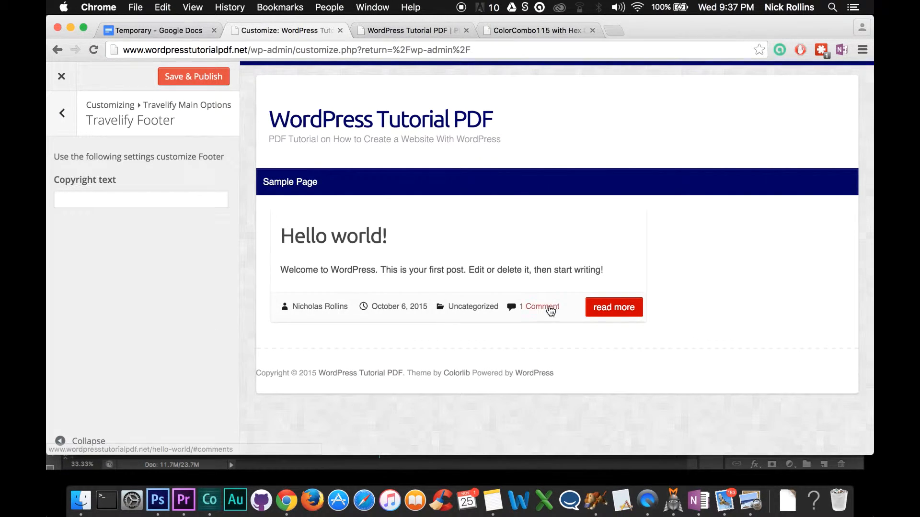
pyautogui.click(101, 200)
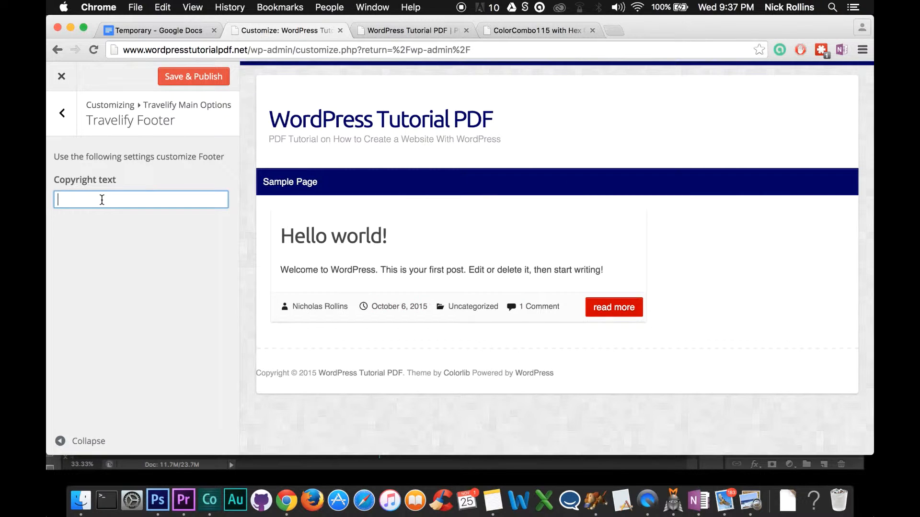
pyautogui.write('WordPress Tutorial ')
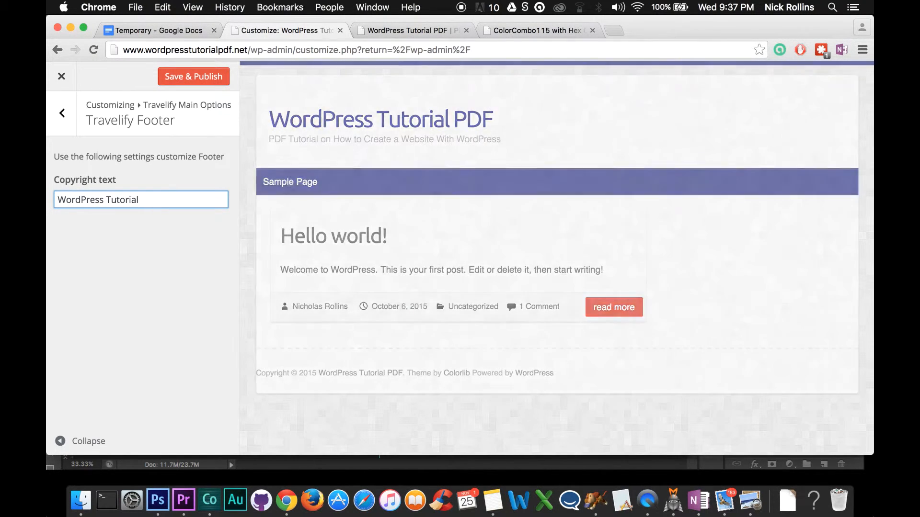
pyautogui.write('PDF')
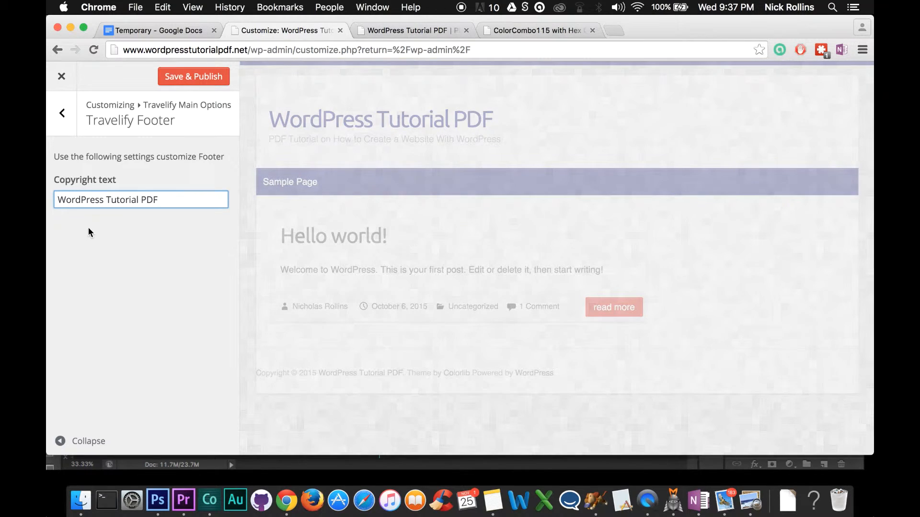
pyautogui.click(94, 243)
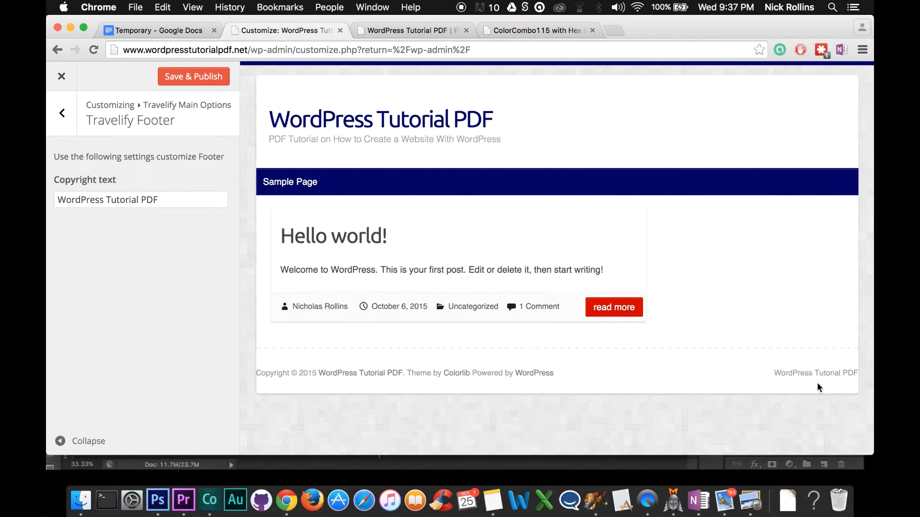
# Step: Look over the RSS URL settings without entering a feed redirect, and open the Homepage Post Options
pyautogui.click(62, 120)
pyautogui.scroll(-3, 161, 263)
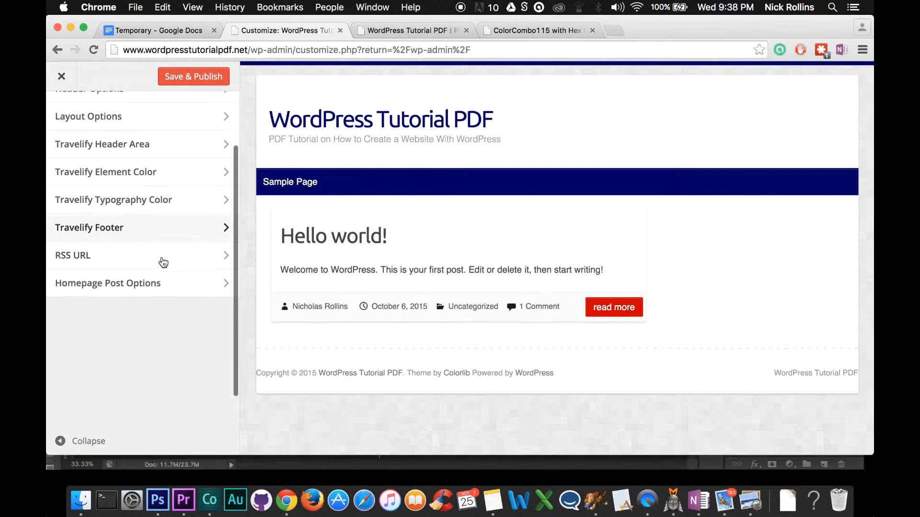
pyautogui.click(112, 263)
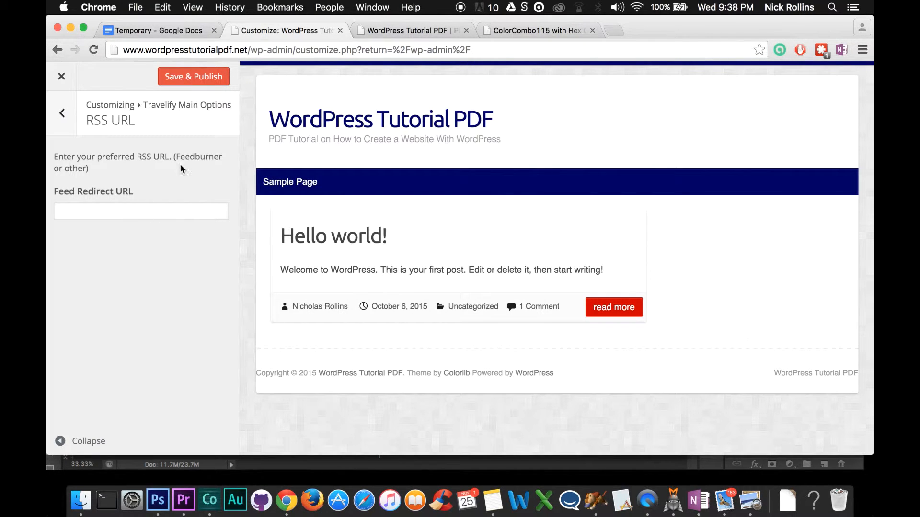
pyautogui.click(62, 115)
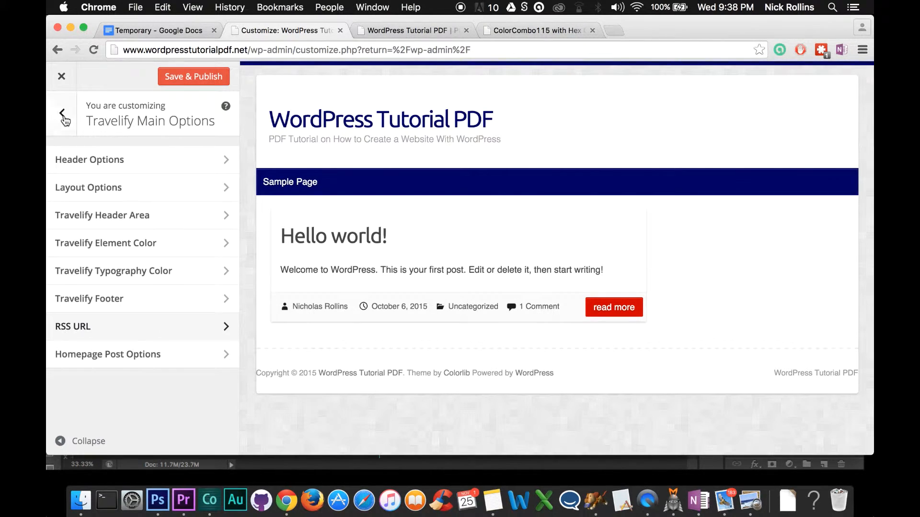
pyautogui.scroll(-3, 159, 265)
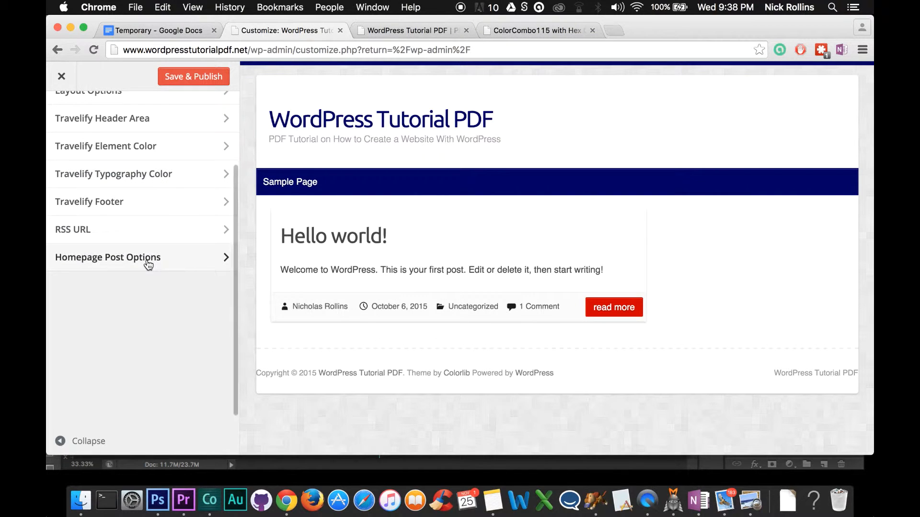
pyautogui.click(148, 259)
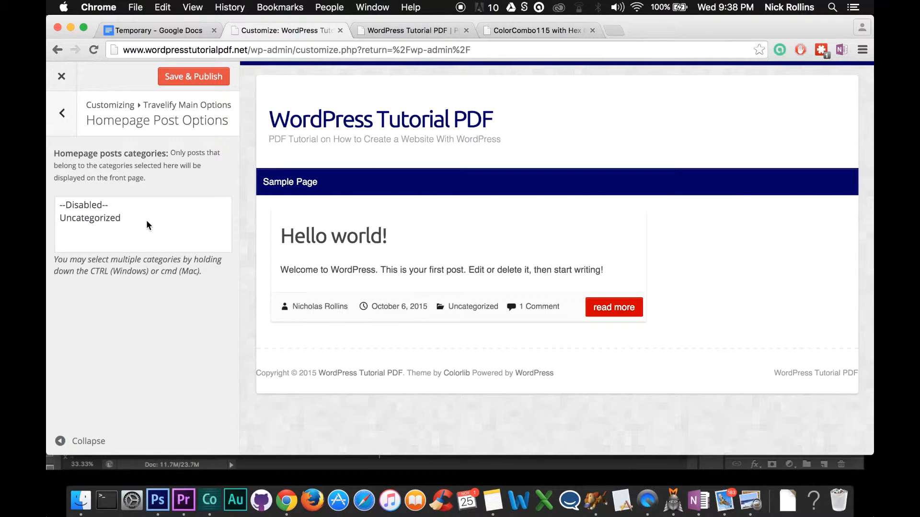
# Step: Leave the Homepage Post Options and open the Featured Post/Page Slider Options under Travelify Featured Slider
pyautogui.click(62, 114)
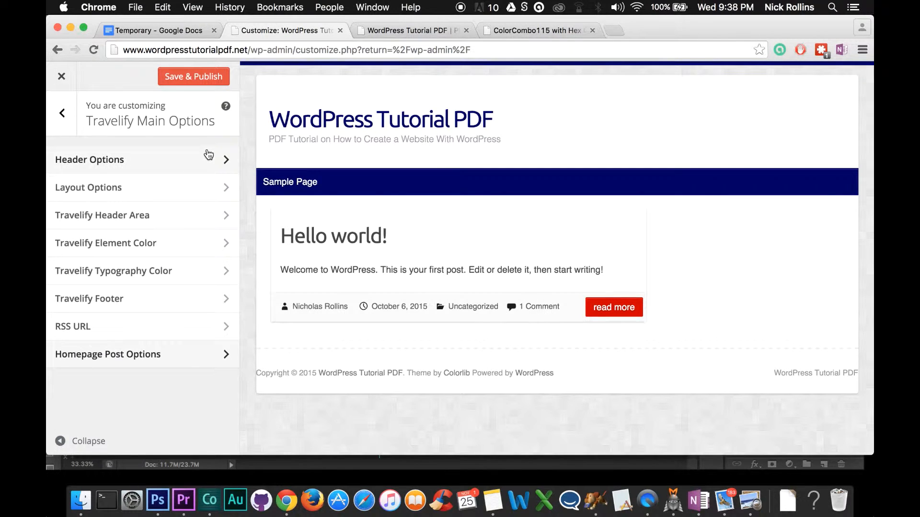
pyautogui.click(70, 119)
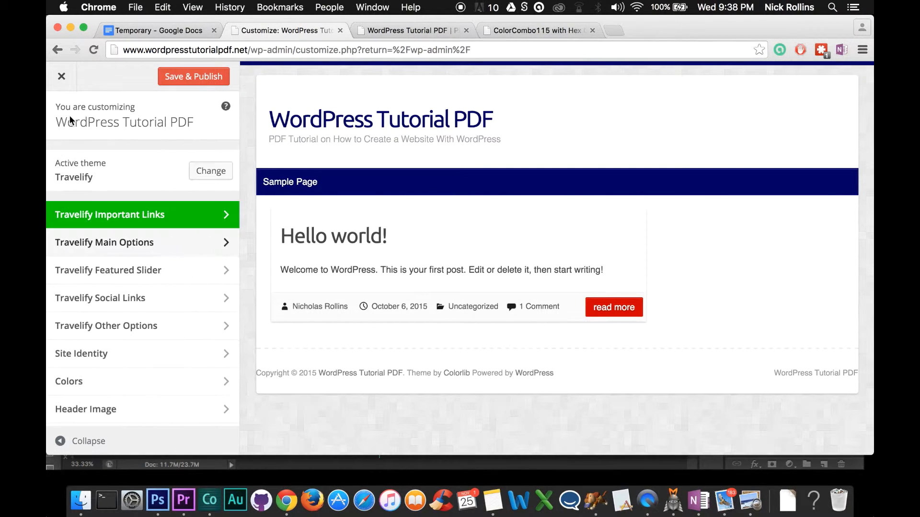
pyautogui.scroll(-1, 212, 191)
pyautogui.scroll(-2, 212, 206)
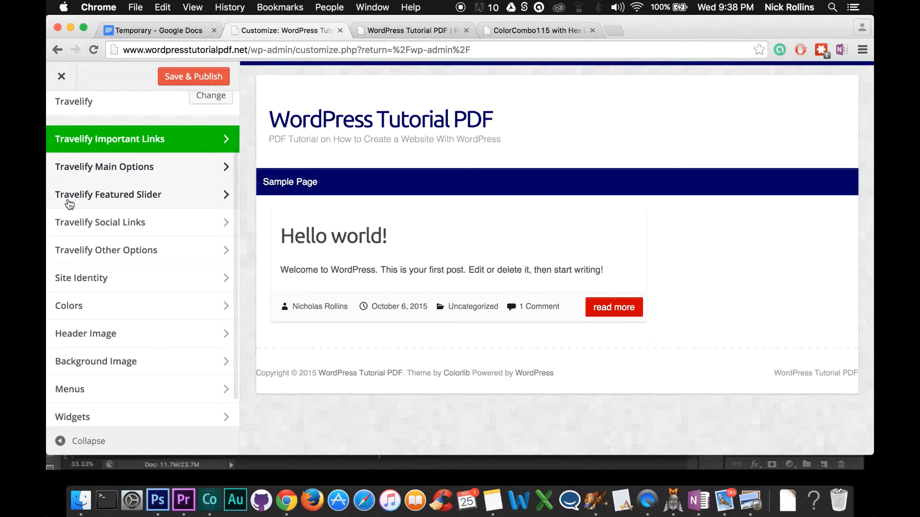
pyautogui.click(125, 205)
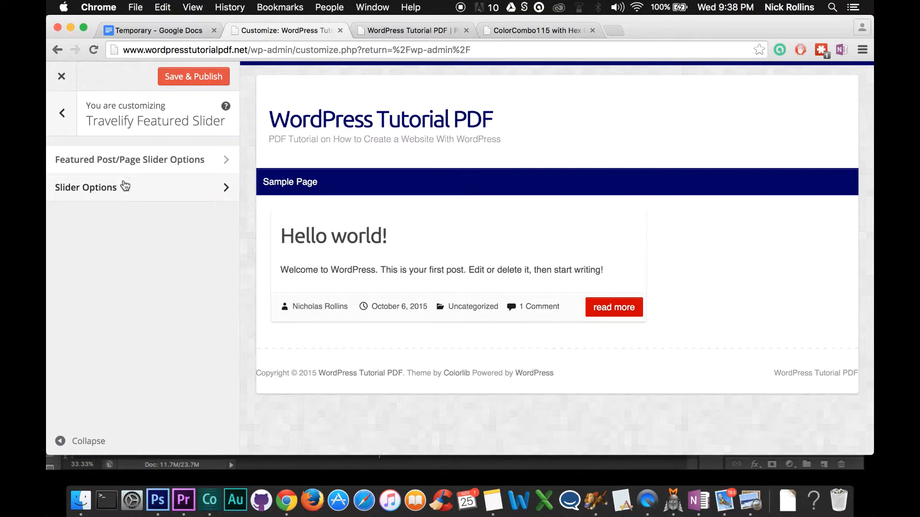
pyautogui.click(119, 164)
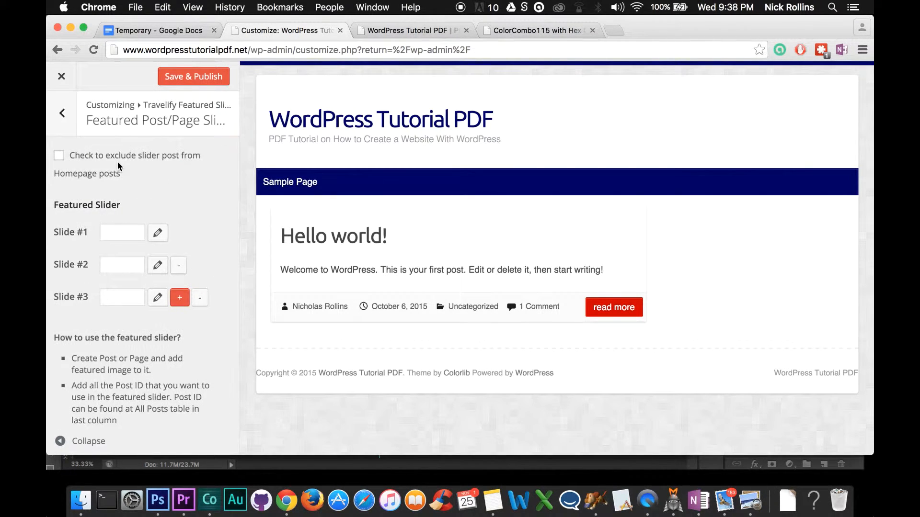
pyautogui.click(67, 125)
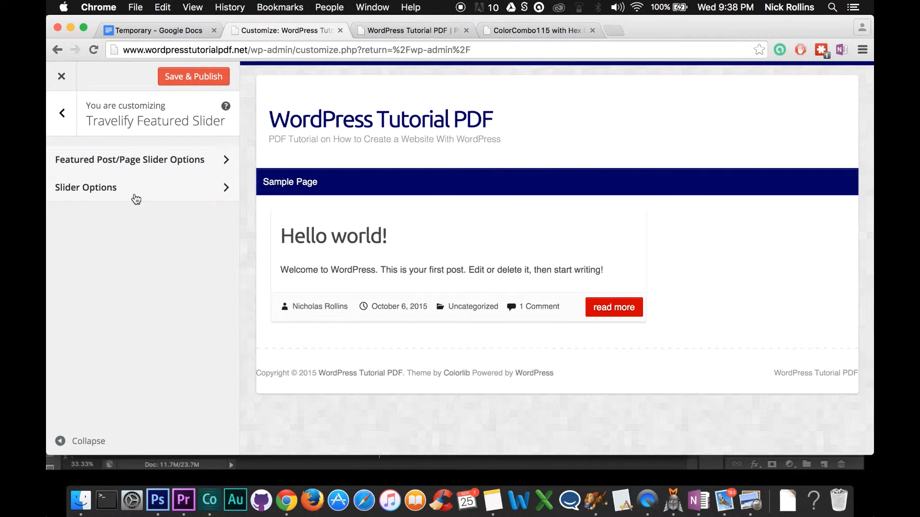
pyautogui.click(176, 162)
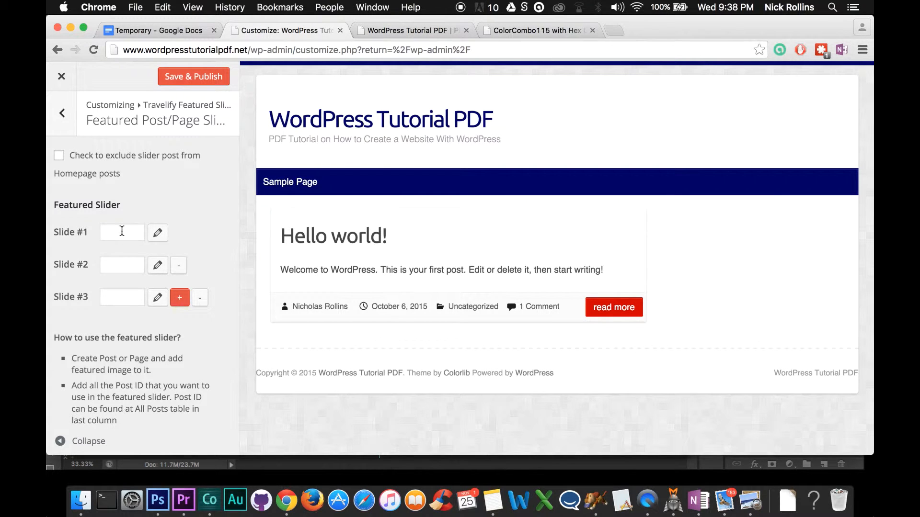
# Step: Read the instructions on using the featured slider, including the post ID guidance and the recommended image size
pyautogui.scroll(-4, 112, 202)
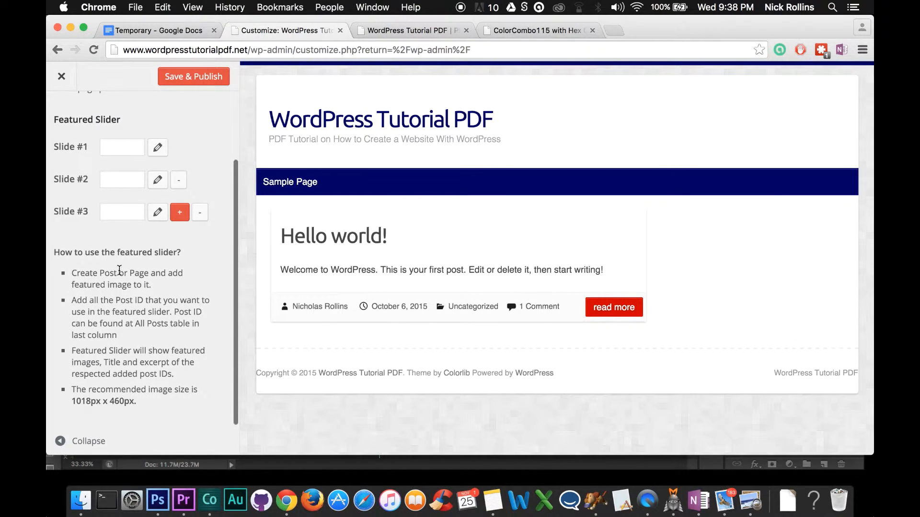
pyautogui.moveTo(72, 274); pyautogui.dragTo(182, 287)
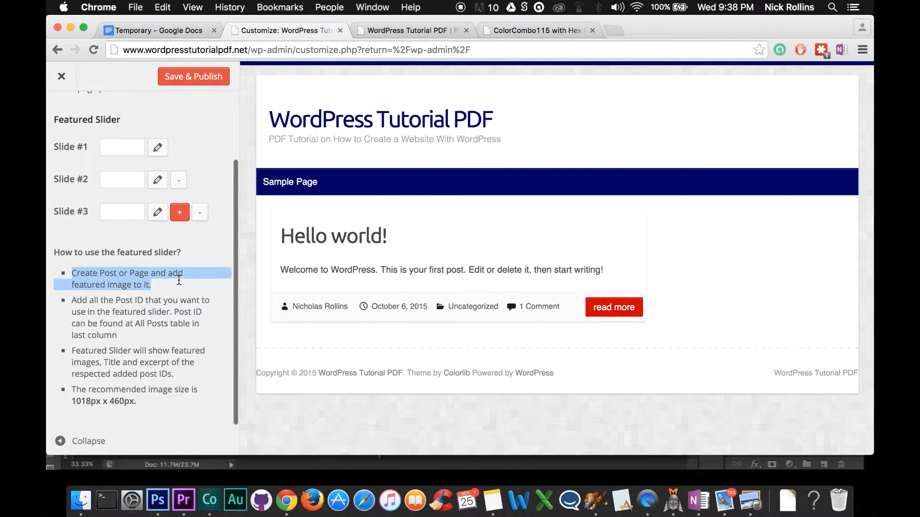
pyautogui.click(183, 284)
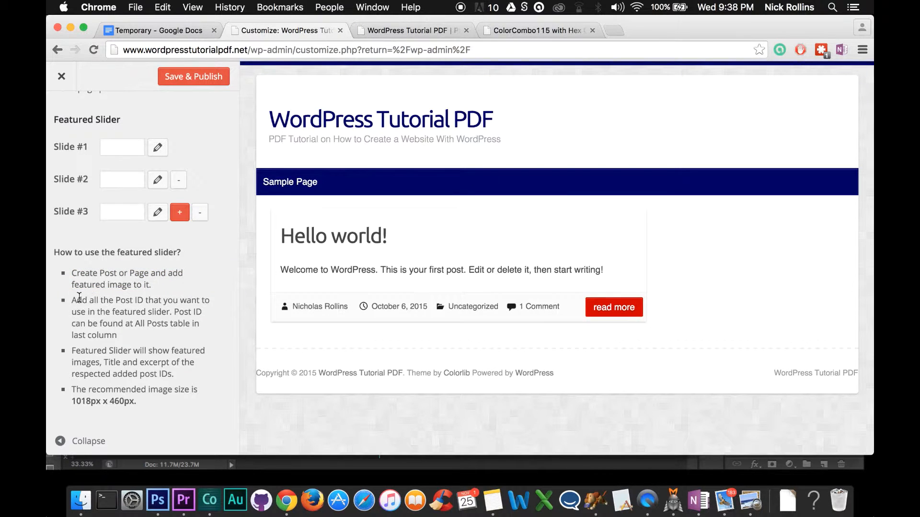
pyautogui.moveTo(73, 301); pyautogui.dragTo(123, 335)
pyautogui.click(173, 312)
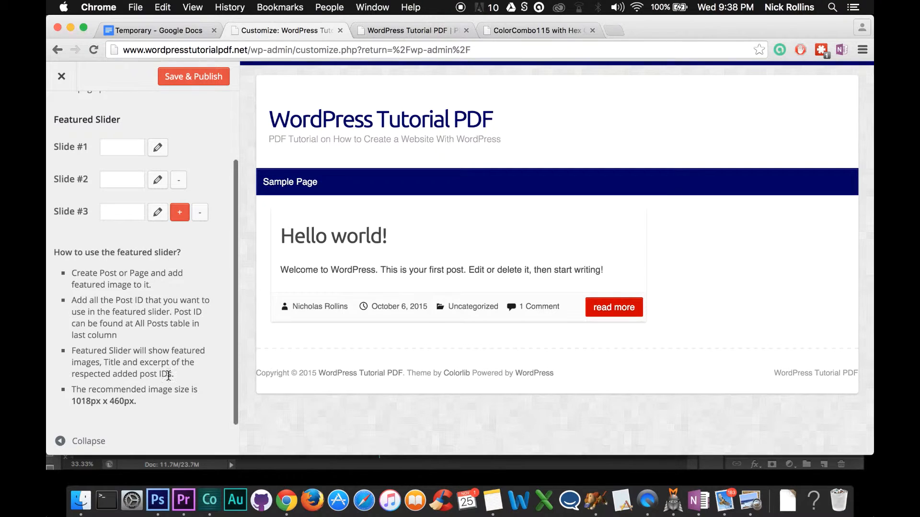
pyautogui.scroll(3, 180, 285)
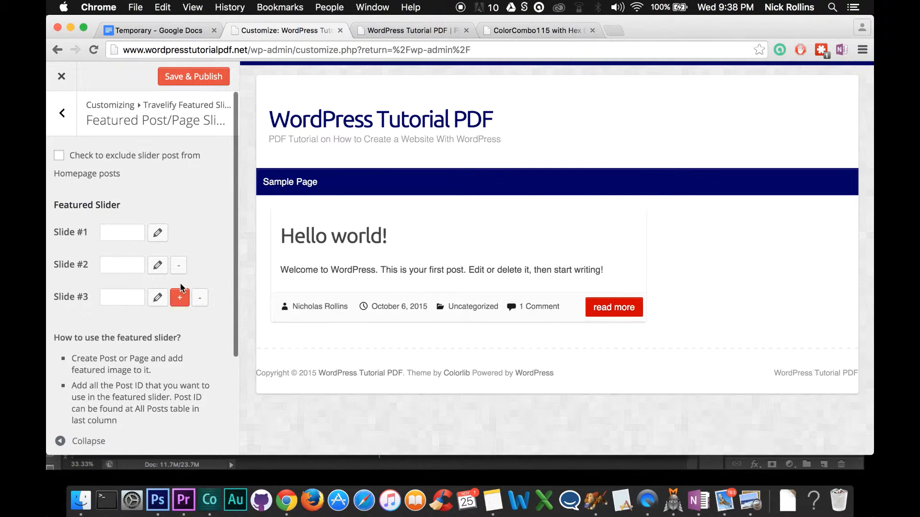
# Step: Open the featured slider's Slider Options and look over the available transition effects without picking a different one
pyautogui.click(63, 122)
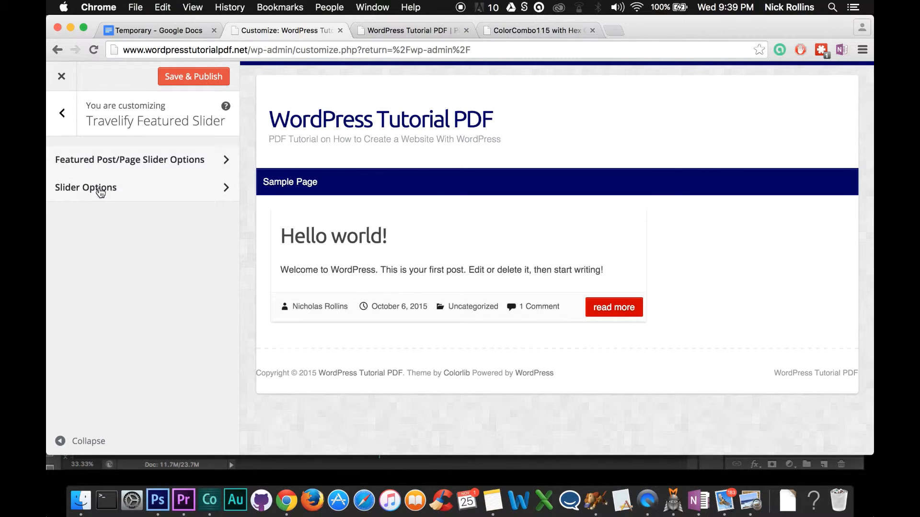
pyautogui.click(139, 192)
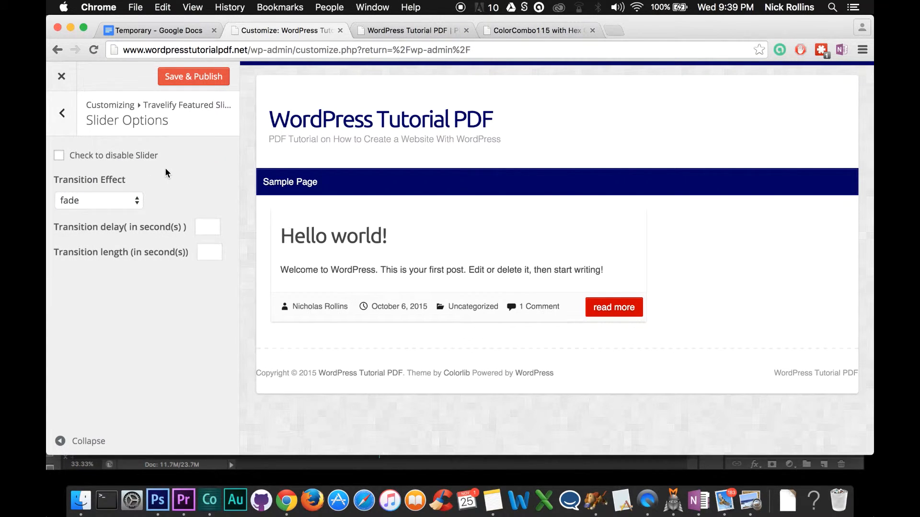
pyautogui.click(137, 202)
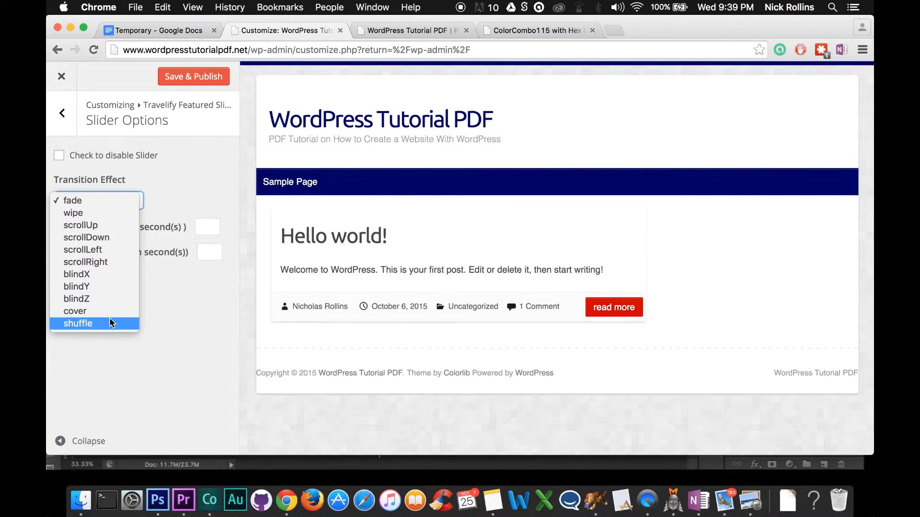
pyautogui.click(191, 177)
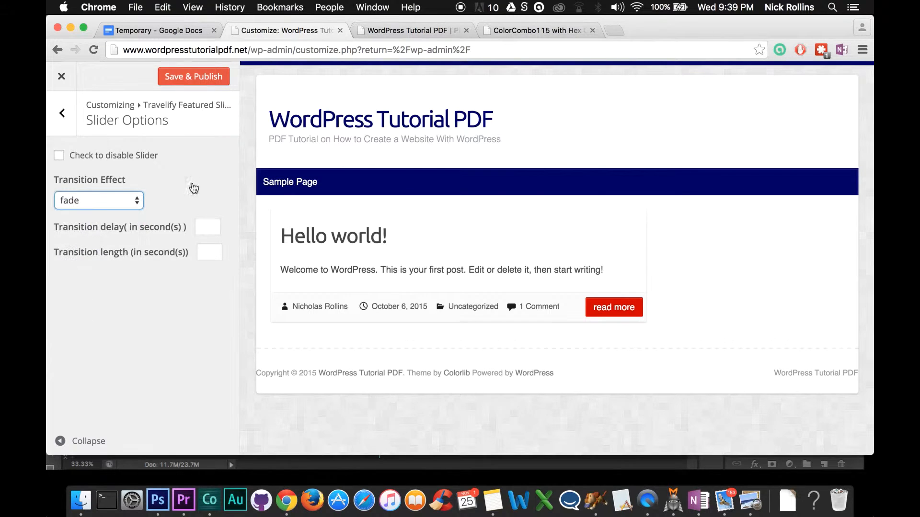
pyautogui.click(220, 192)
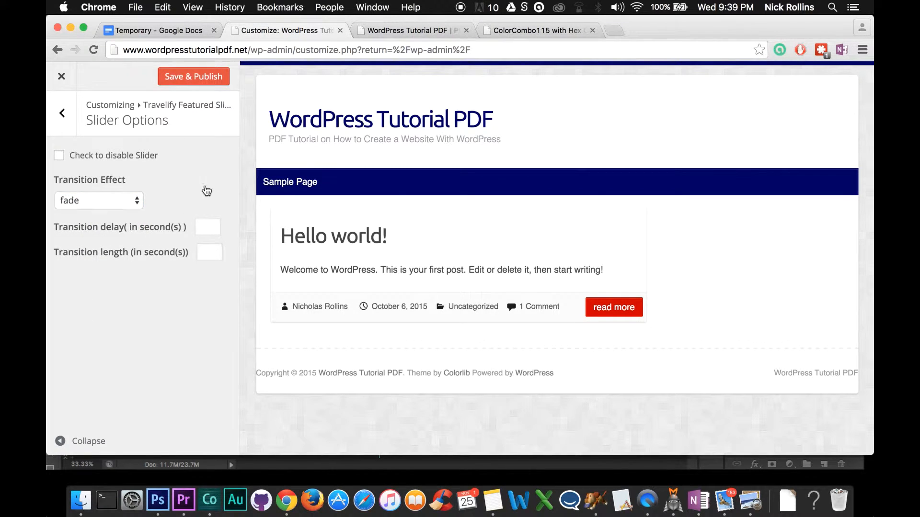
# Step: Open the Travelify Social Links settings and look through the social networks offered, from Facebook to GitHub
pyautogui.click(63, 119)
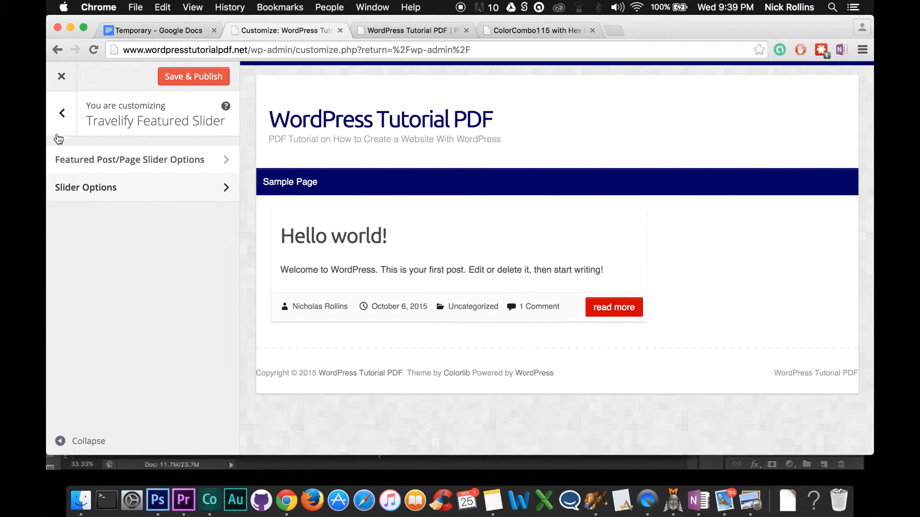
pyautogui.click(68, 126)
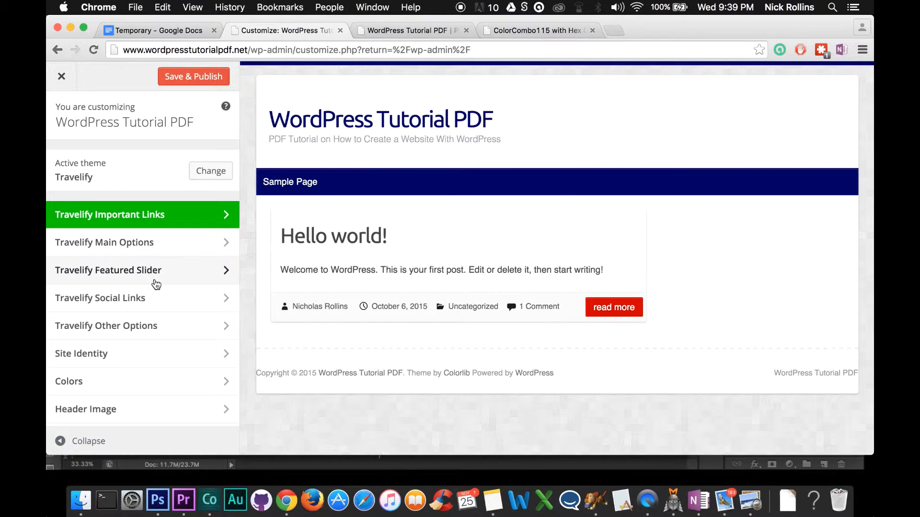
pyautogui.scroll(-3, 156, 284)
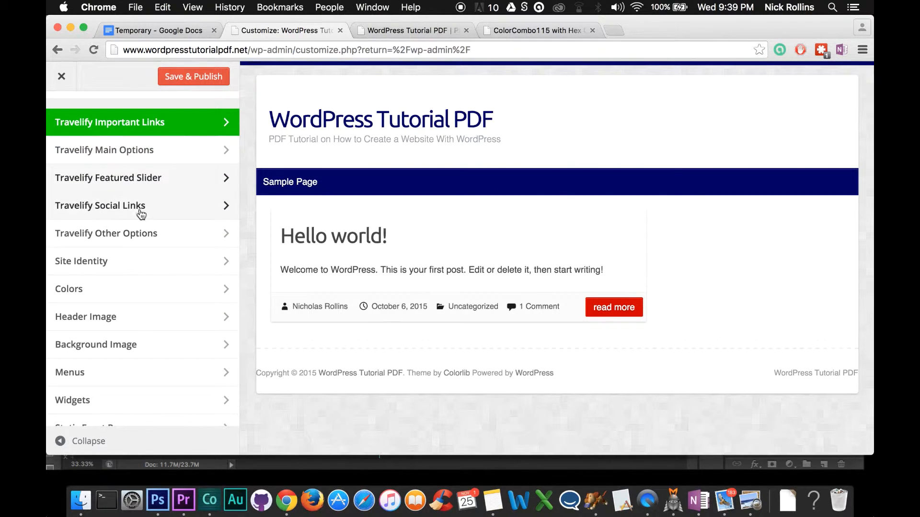
pyautogui.click(117, 220)
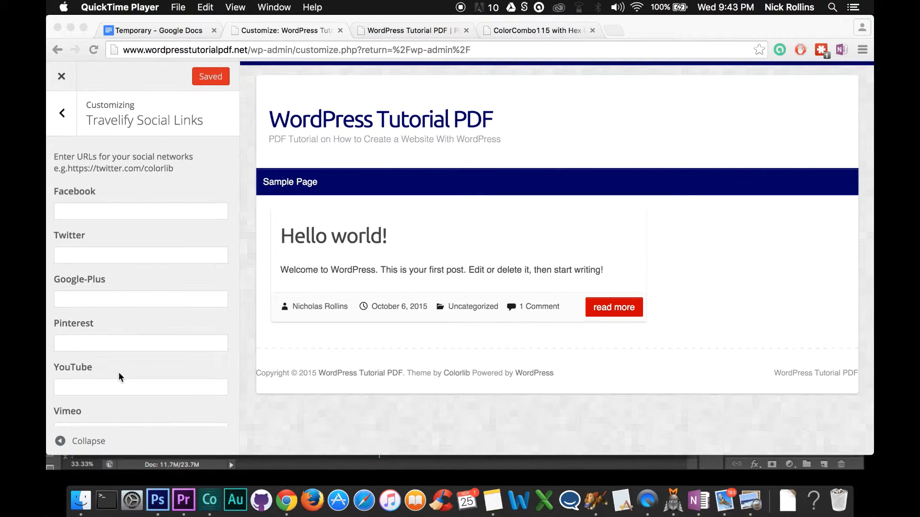
pyautogui.scroll(-3, 119, 372)
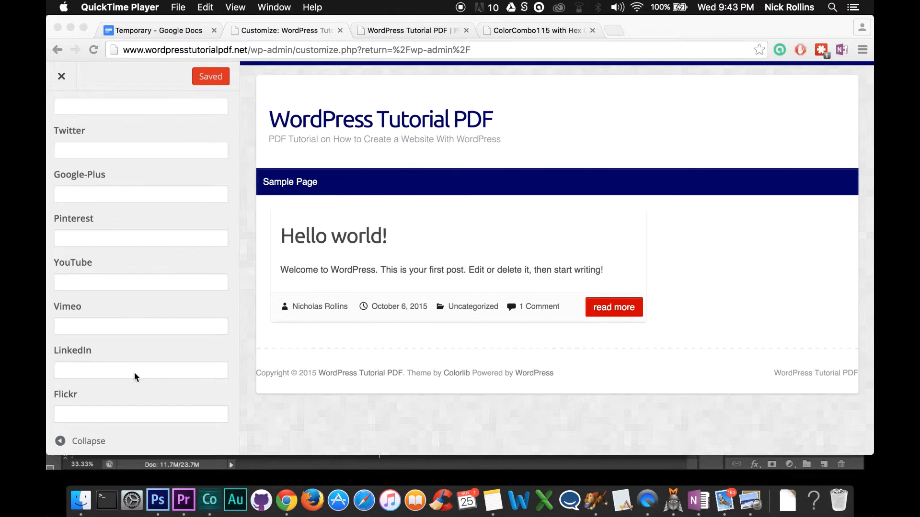
pyautogui.scroll(-5, 135, 369)
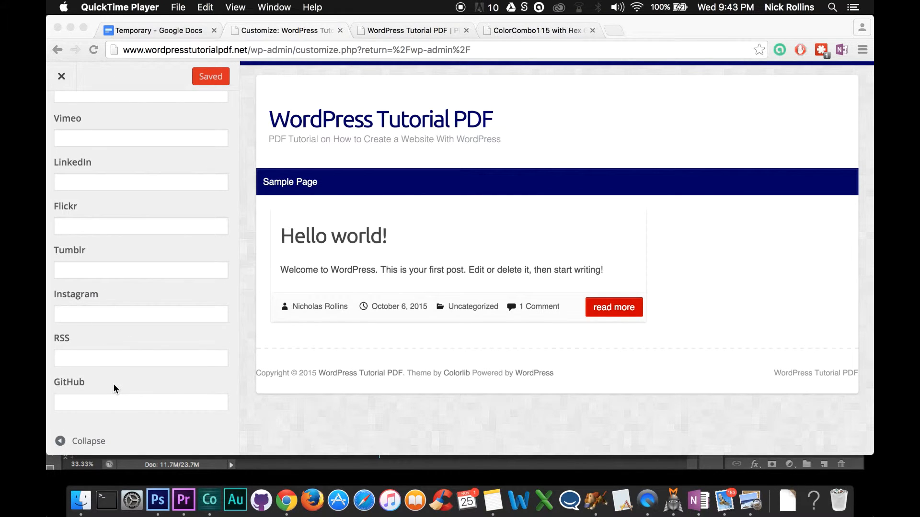
pyautogui.scroll(8, 113, 383)
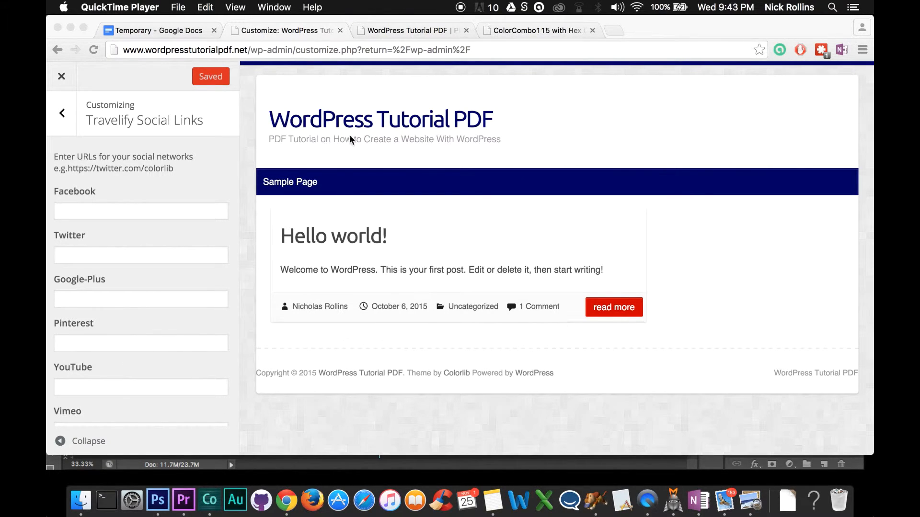
pyautogui.click(117, 210)
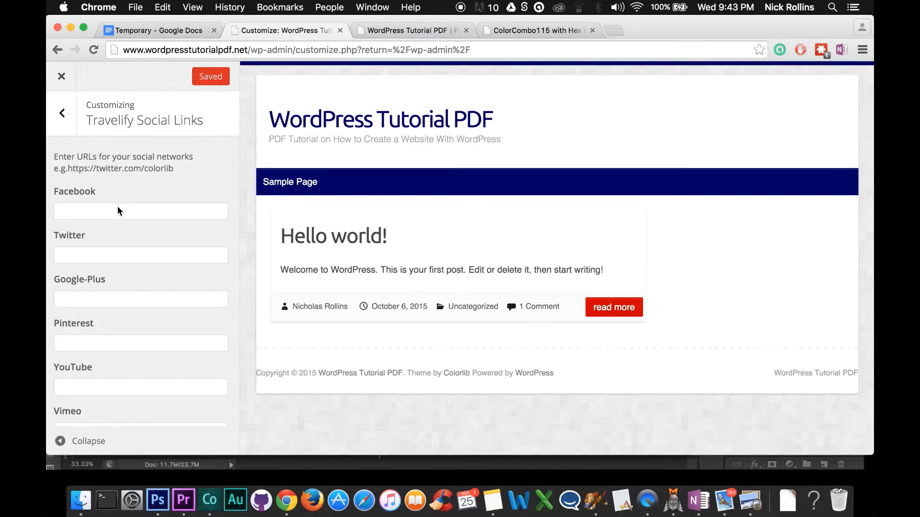
pyautogui.click(117, 210)
pyautogui.write('www.')
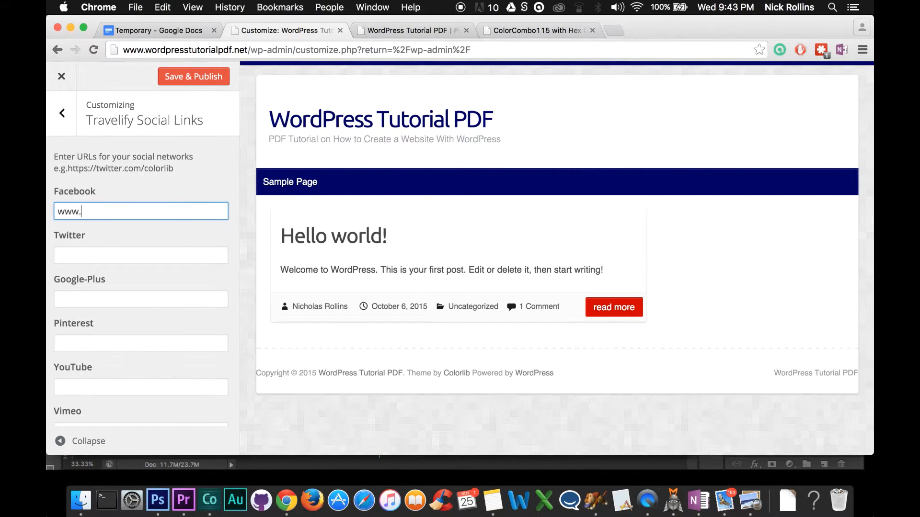
pyautogui.write('facebook.com')
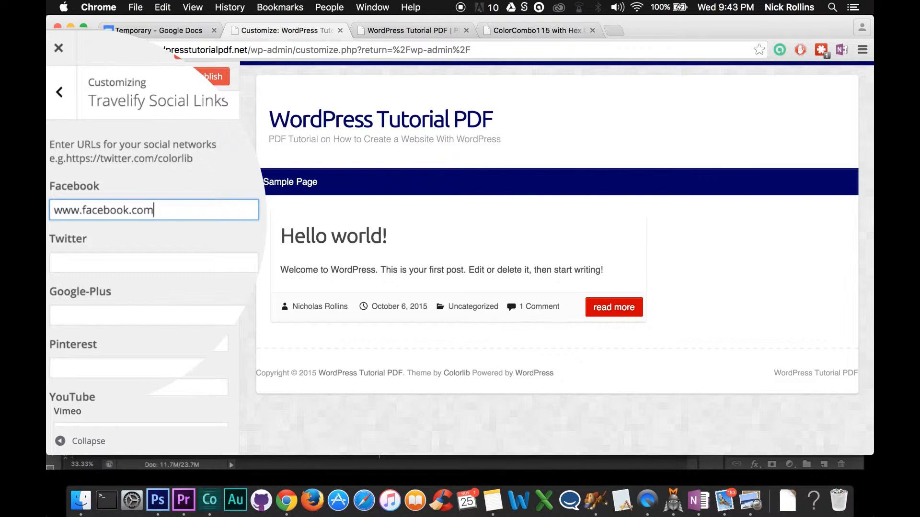
pyautogui.write('/')
pyautogui.write('WordPressTutorialPDF')
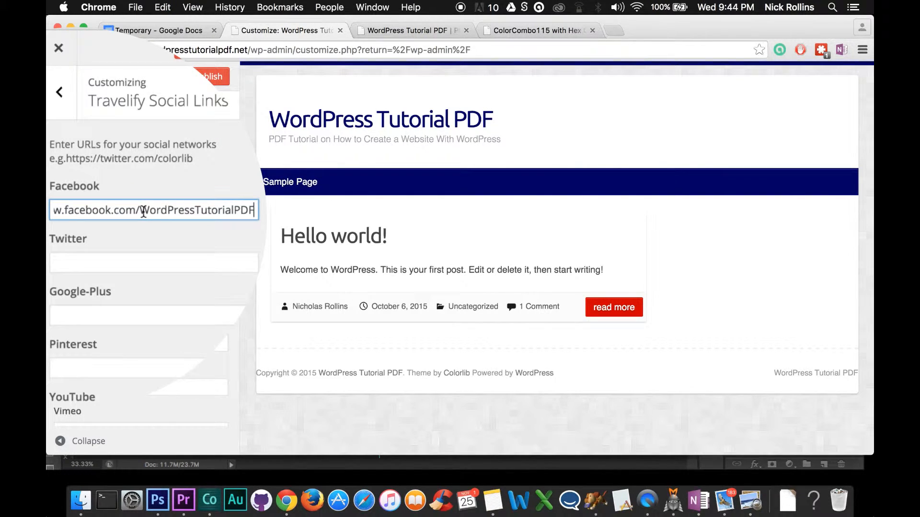
pyautogui.moveTo(139, 211); pyautogui.dragTo(252, 224)
pyautogui.press('super+c')
pyautogui.click(188, 254)
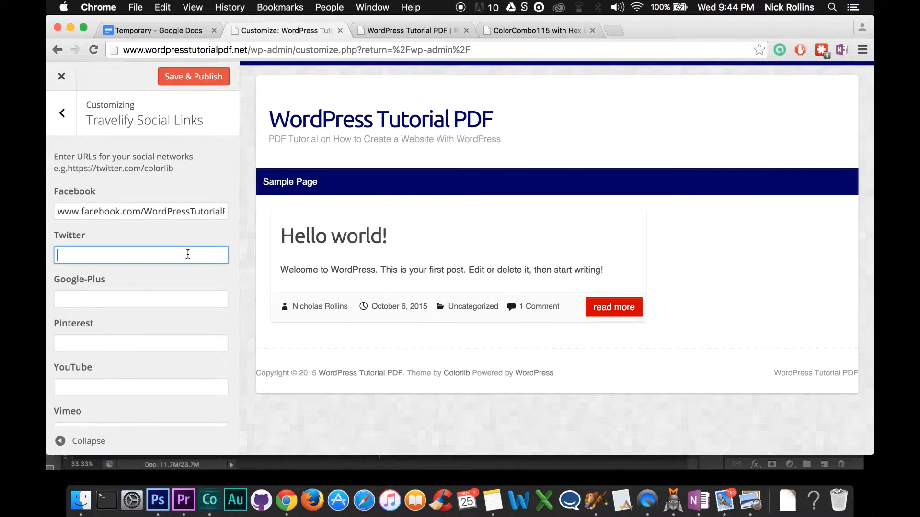
pyautogui.write('www.twitter.com/')
pyautogui.press('super+v')
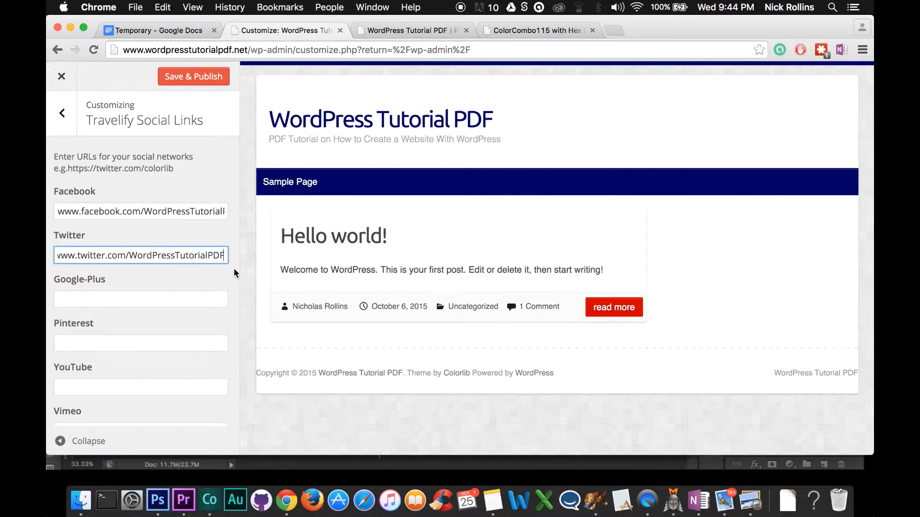
pyautogui.scroll(-2, 167, 266)
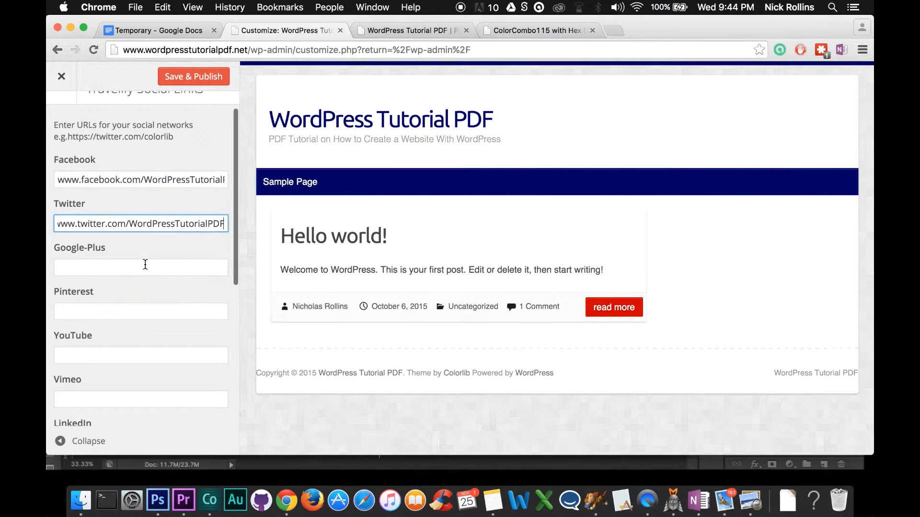
pyautogui.click(145, 265)
pyautogui.write('www.')
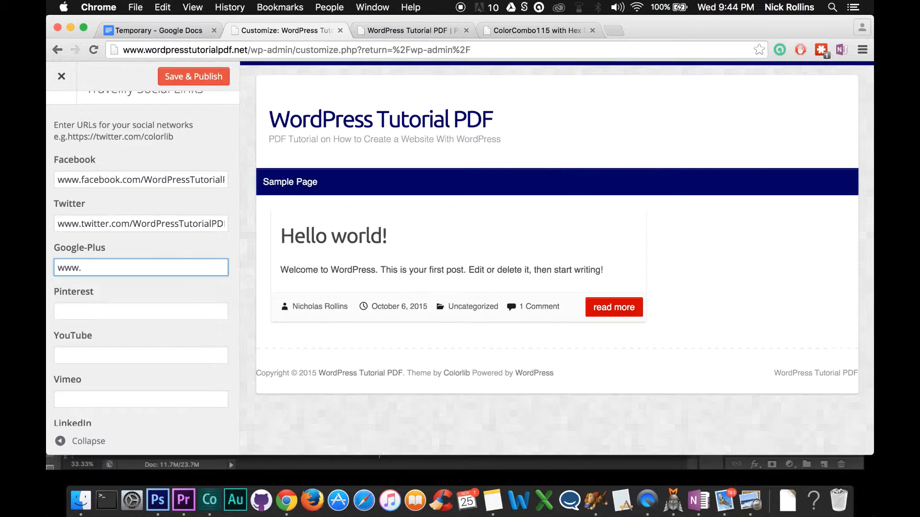
pyautogui.write('plus.com')
pyautogui.write('google.co')
pyautogui.press('super+v')
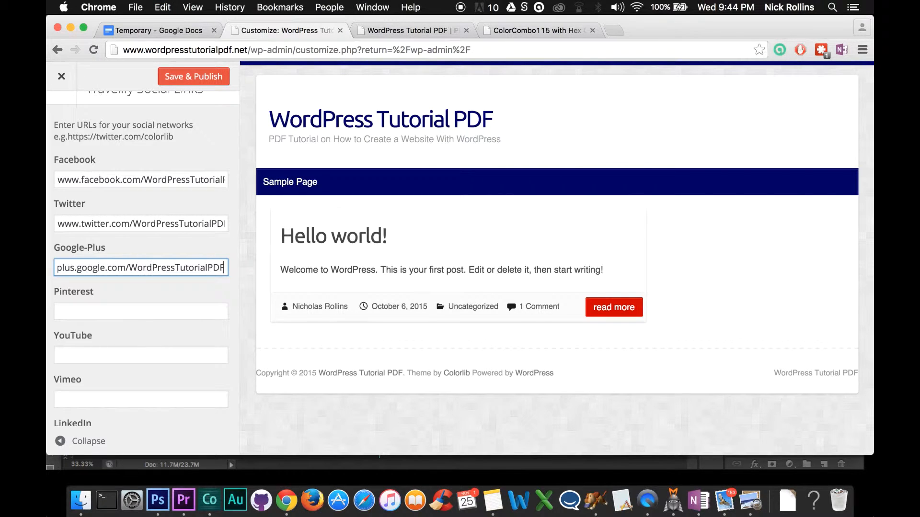
pyautogui.scroll(-3, 127, 293)
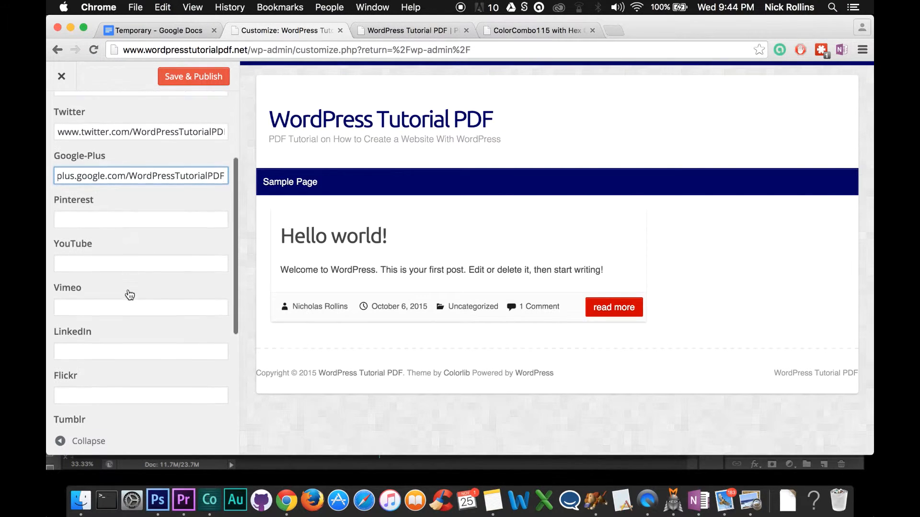
pyautogui.click(105, 265)
pyautogui.write('www.')
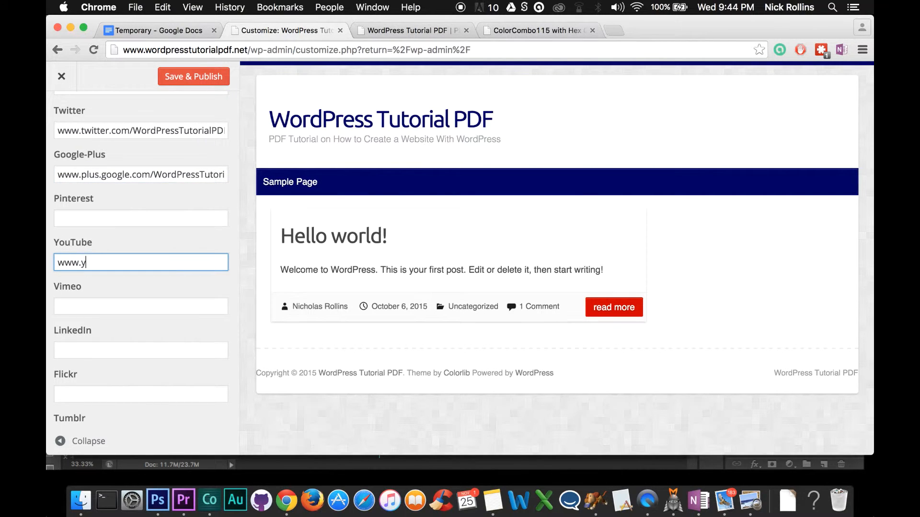
pyautogui.write('youtube.com/')
pyautogui.press('super+v')
# Step: Look over the remaining social network fields, leave them empty, and save and publish the social links
pyautogui.scroll(-4, 97, 296)
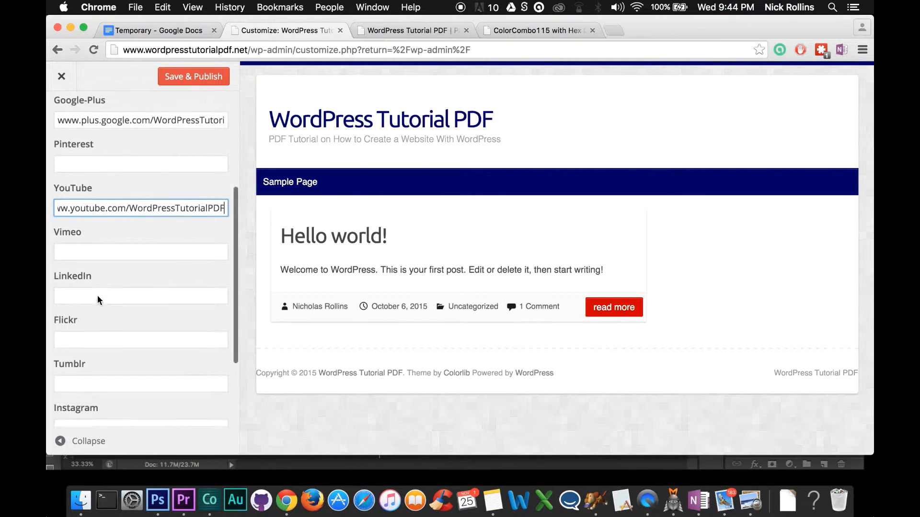
pyautogui.scroll(-2, 97, 295)
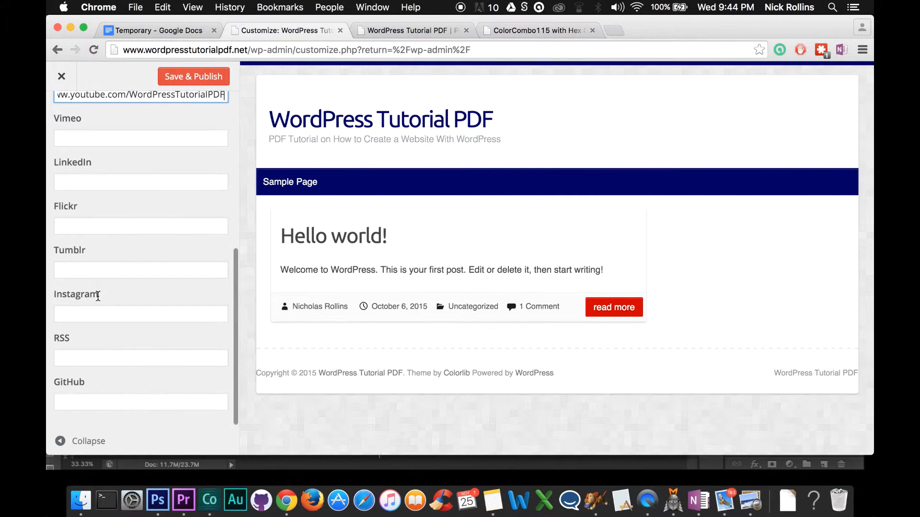
pyautogui.scroll(3, 98, 299)
pyautogui.scroll(5, 98, 302)
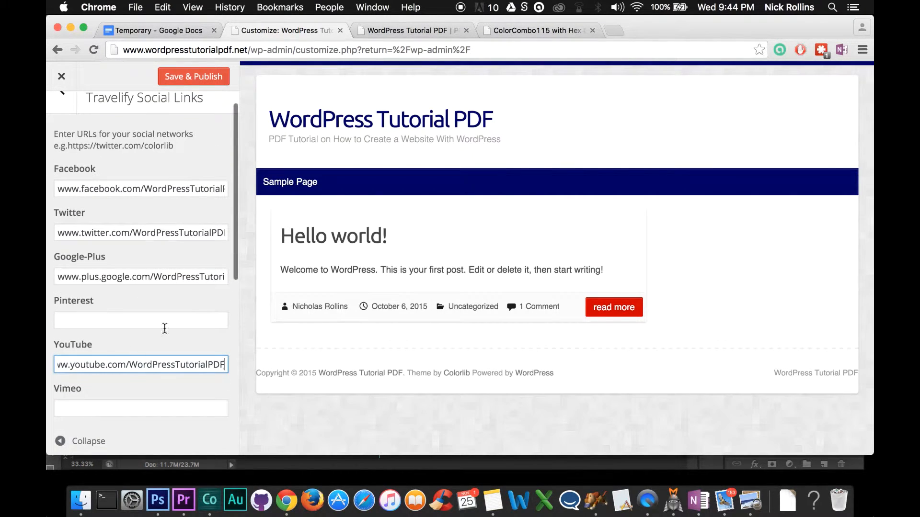
pyautogui.scroll(1, 206, 185)
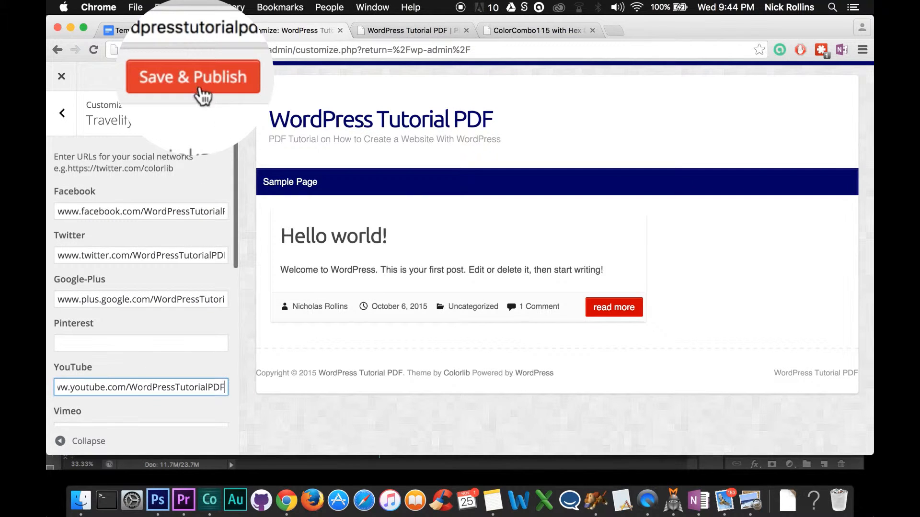
pyautogui.click(197, 82)
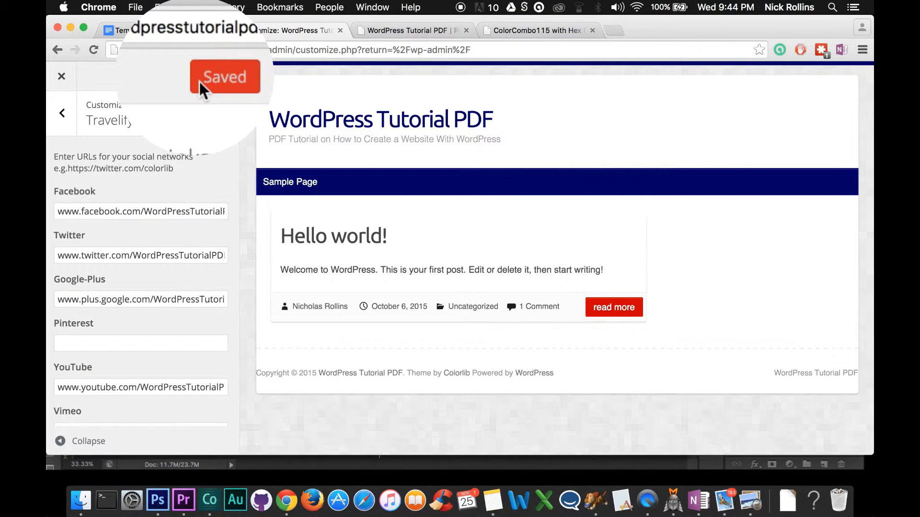
# Step: Reload the live WordPress Tutorial PDF site to check its header for social icons, and return to the Travelify Social Links settings
pyautogui.click(410, 30)
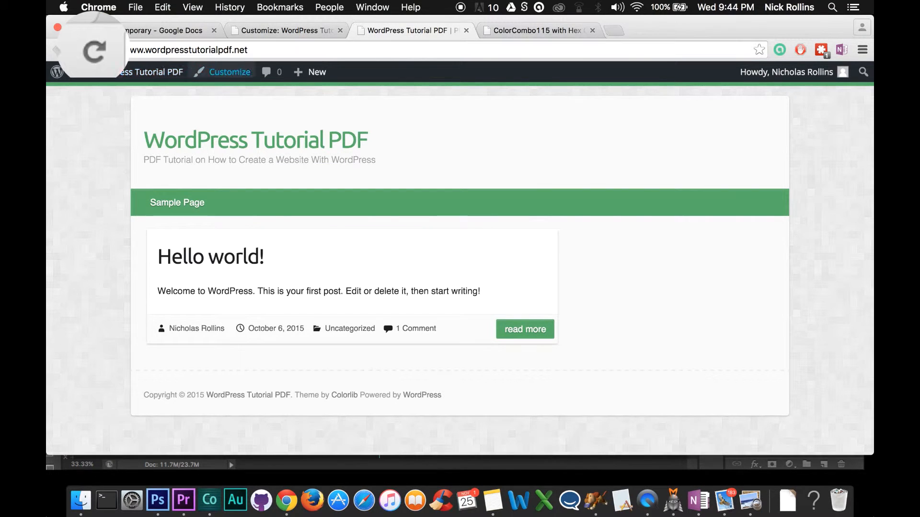
pyautogui.click(94, 50)
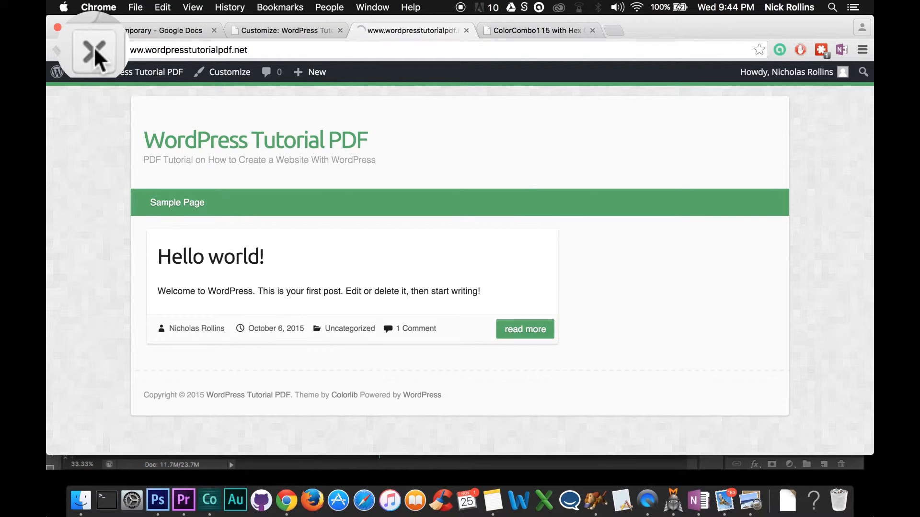
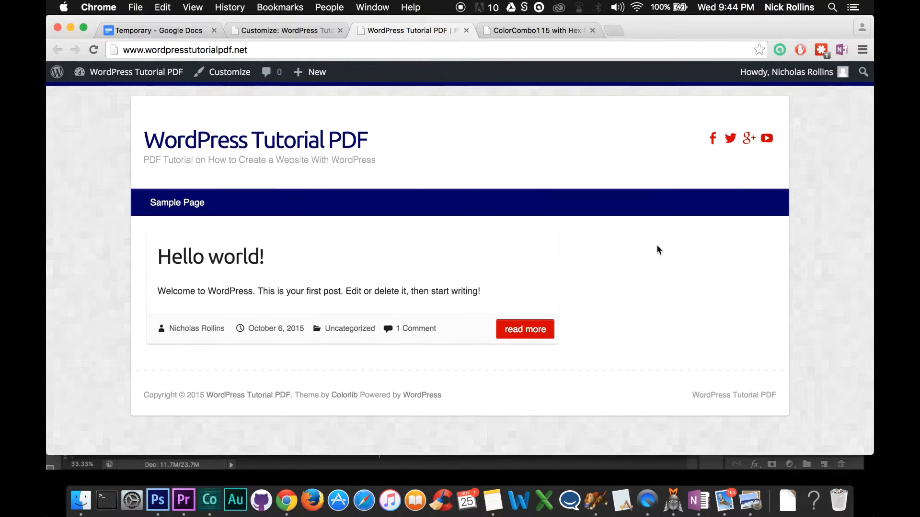
pyautogui.click(289, 30)
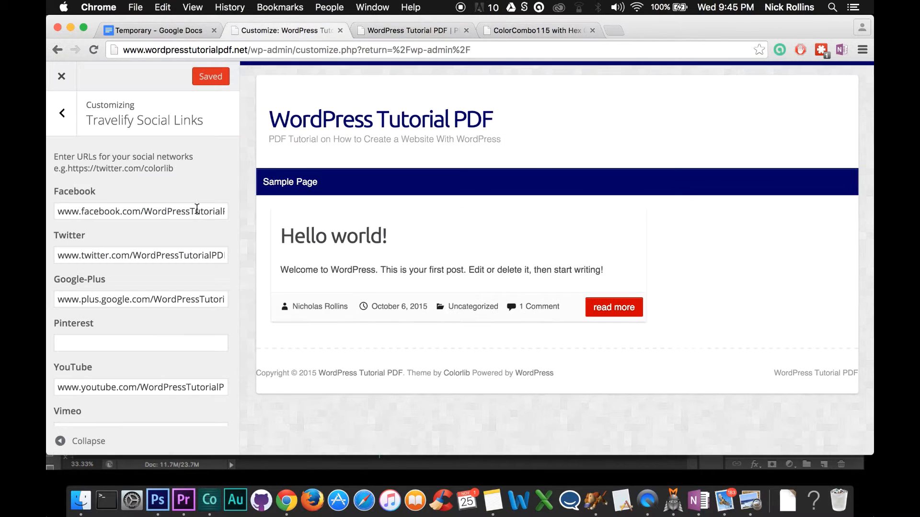
pyautogui.scroll(-1, 159, 380)
pyautogui.scroll(-5, 160, 379)
pyautogui.scroll(6, 158, 379)
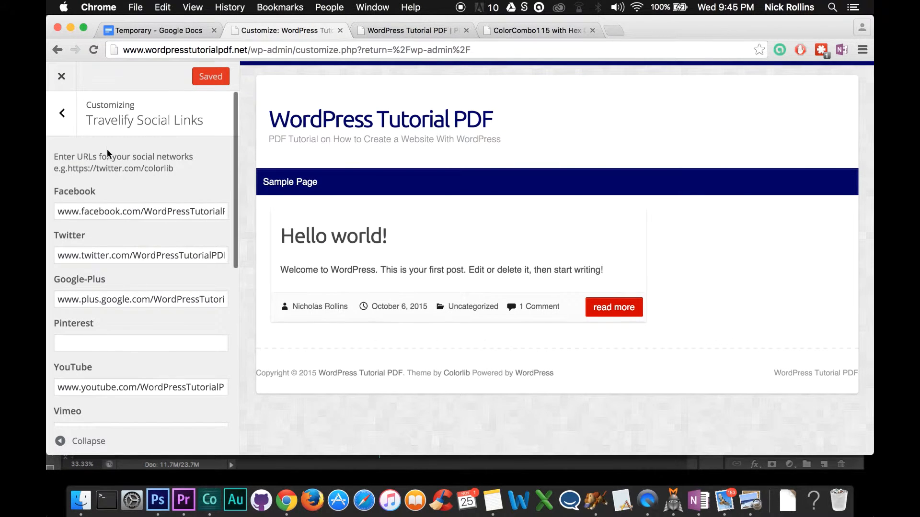
# Step: Open the Travelify Other Options settings, read the note about custom CSS overwriting style.css, and return to the customizer's main list
pyautogui.click(68, 127)
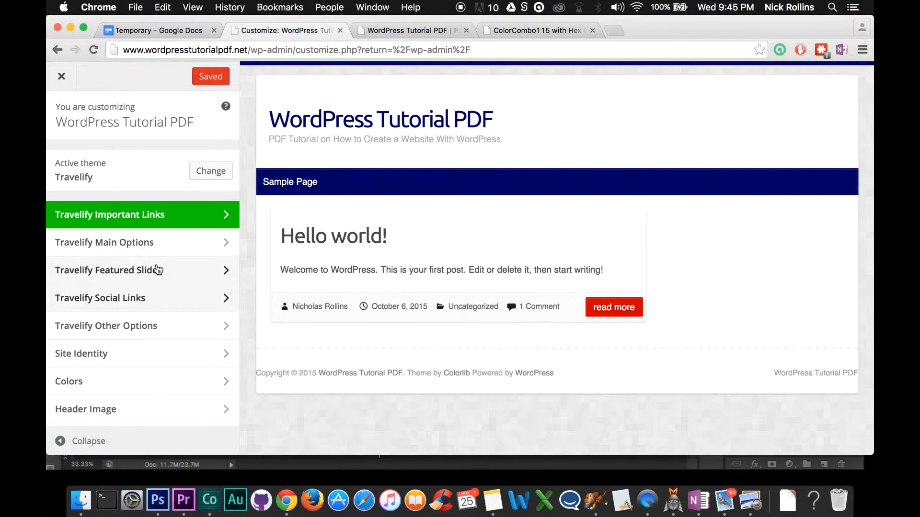
pyautogui.scroll(-1, 158, 268)
pyautogui.scroll(-1, 158, 270)
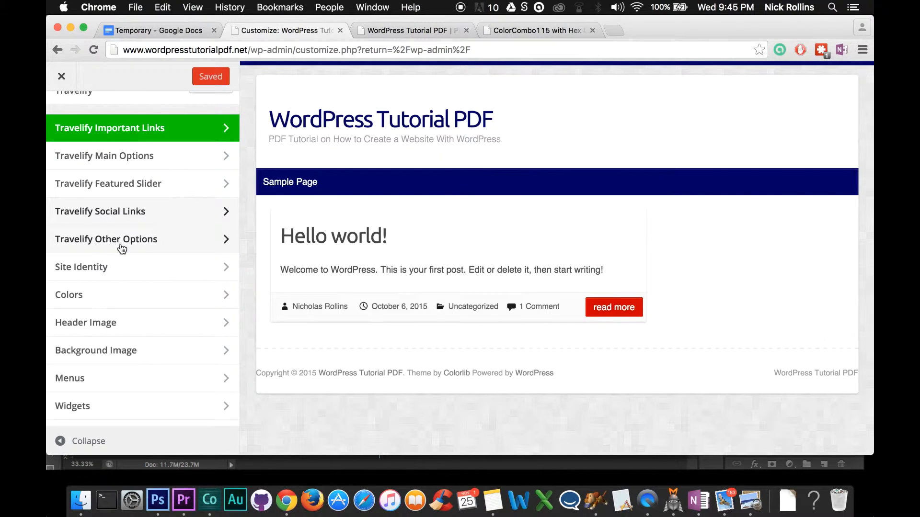
pyautogui.click(151, 248)
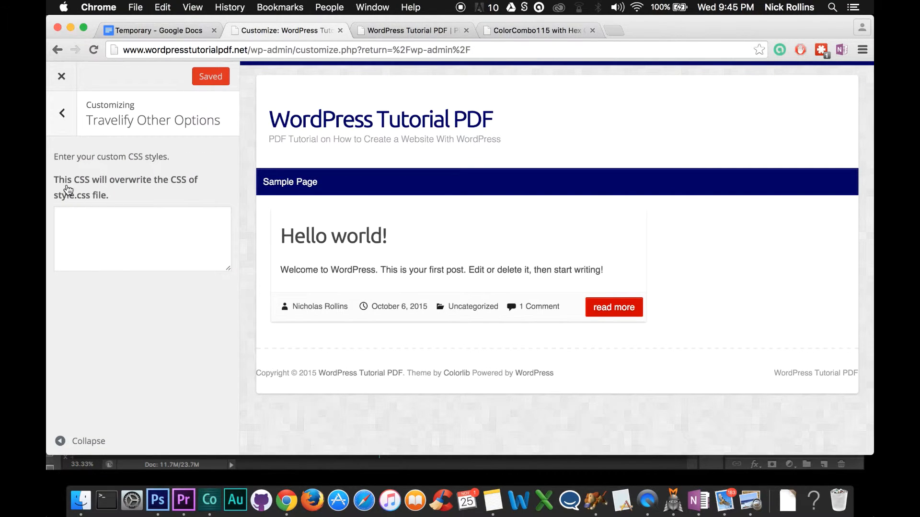
pyautogui.moveTo(54, 181); pyautogui.dragTo(171, 198)
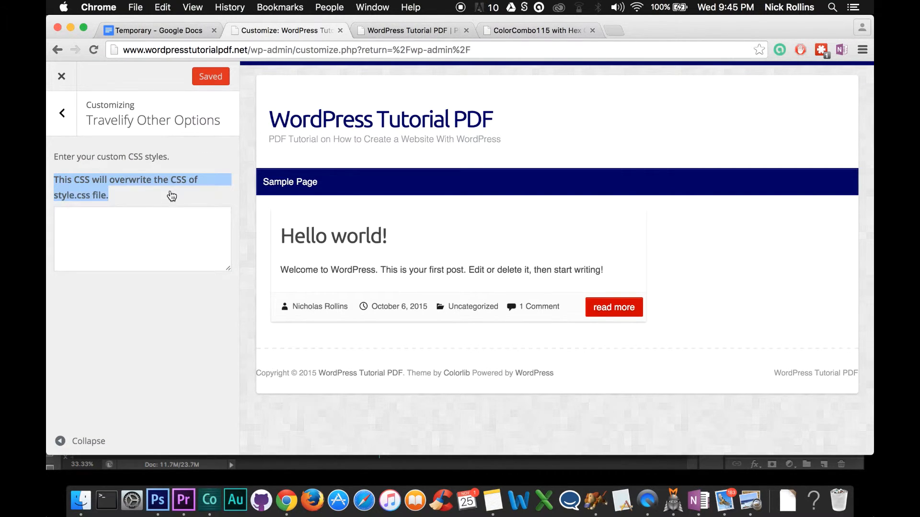
pyautogui.click(171, 199)
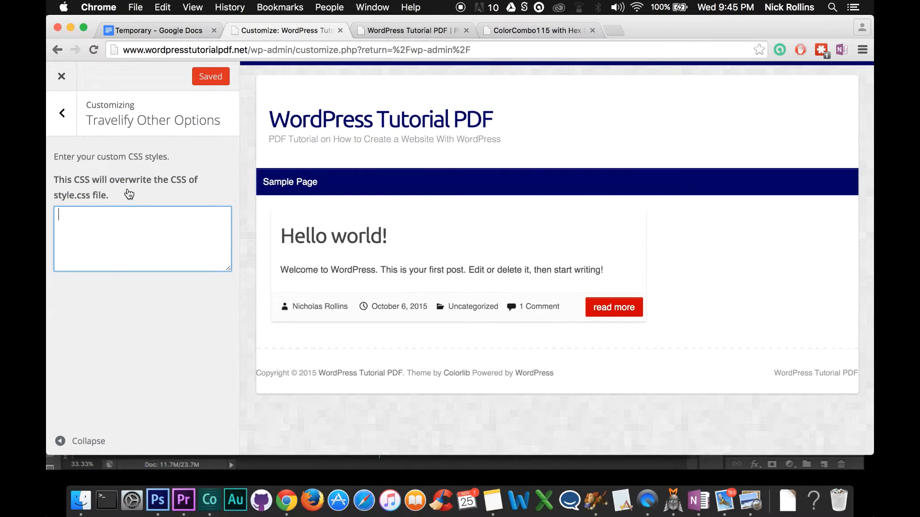
pyautogui.click(61, 111)
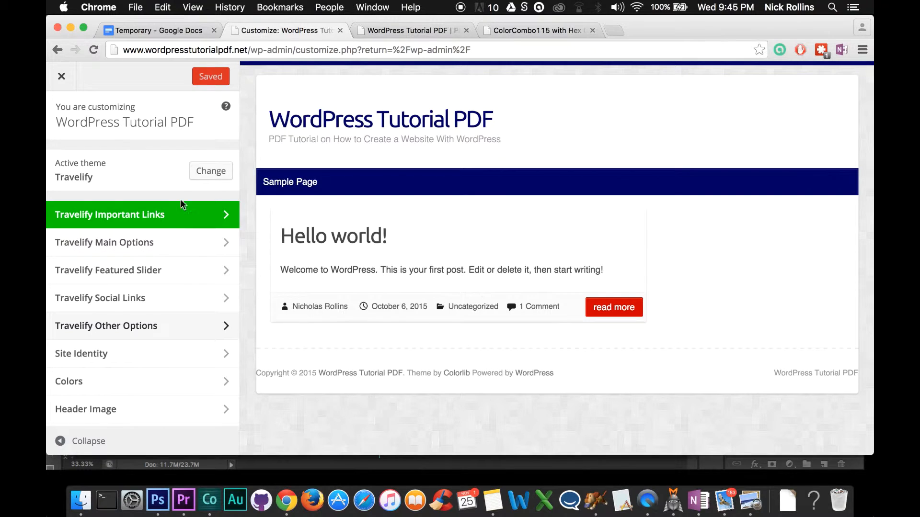
# Step: Open the Site Identity settings, review the site title and tagline without editing them, and return to the customizer's main list
pyautogui.scroll(-4, 168, 297)
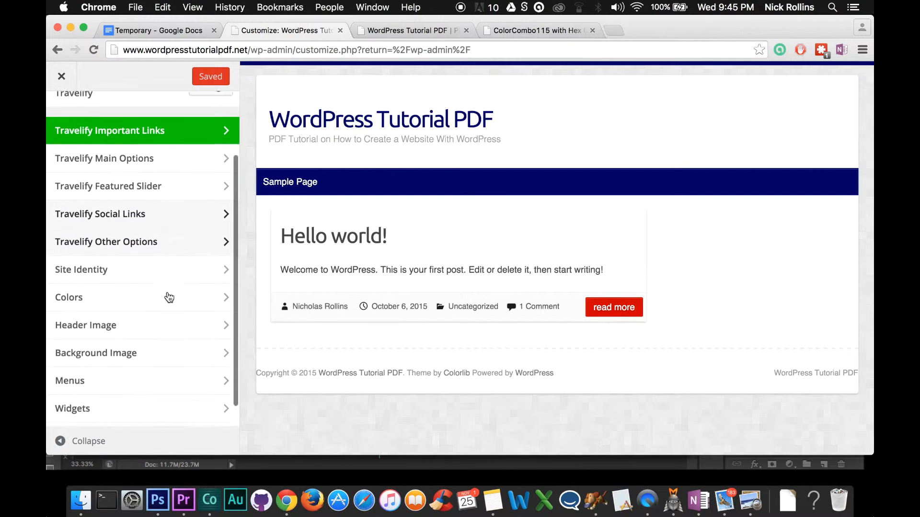
pyautogui.click(146, 260)
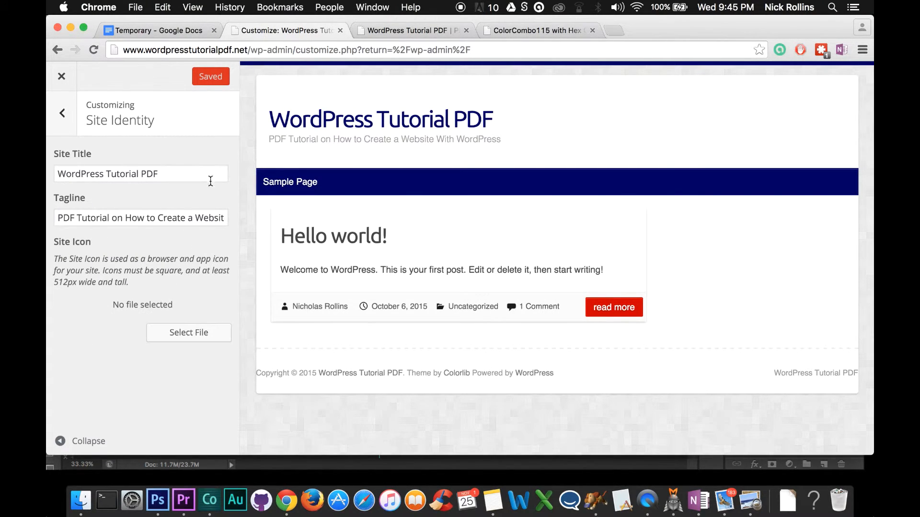
pyautogui.click(160, 173)
pyautogui.press('super+a')
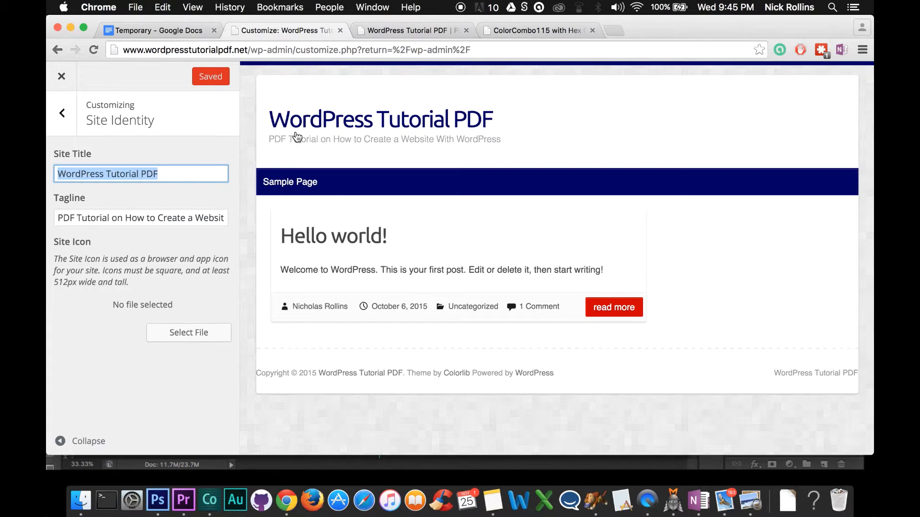
pyautogui.click(186, 217)
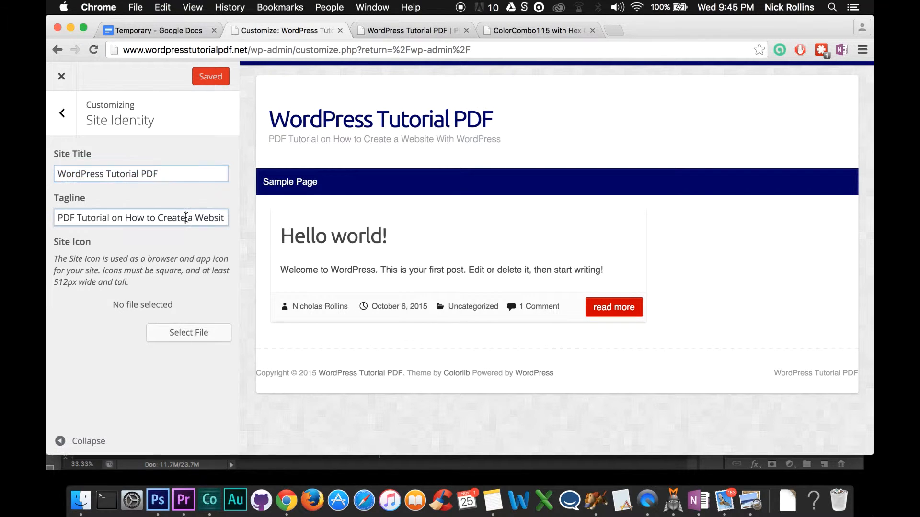
pyautogui.press('super+a')
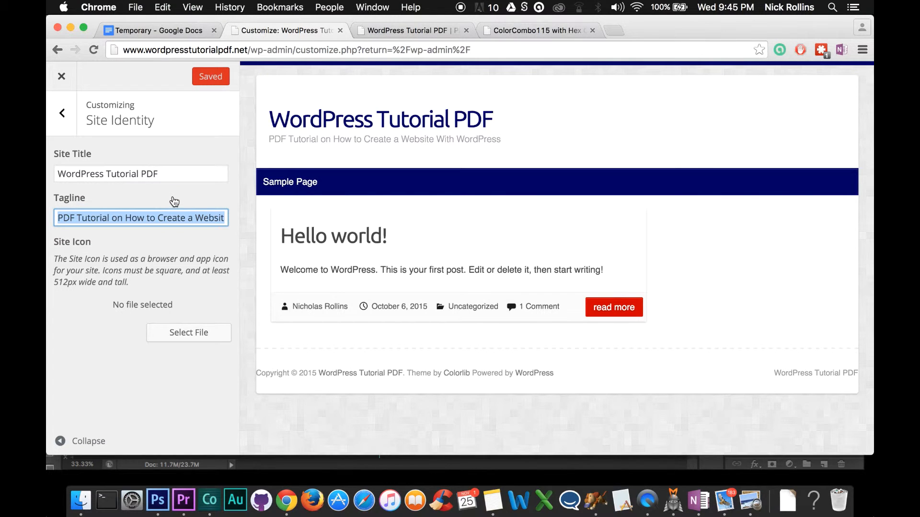
pyautogui.click(64, 114)
# Step: Open the Colors settings and copy the hex code DEE7EF from the ColorCombo115 palette page
pyautogui.scroll(-3, 187, 310)
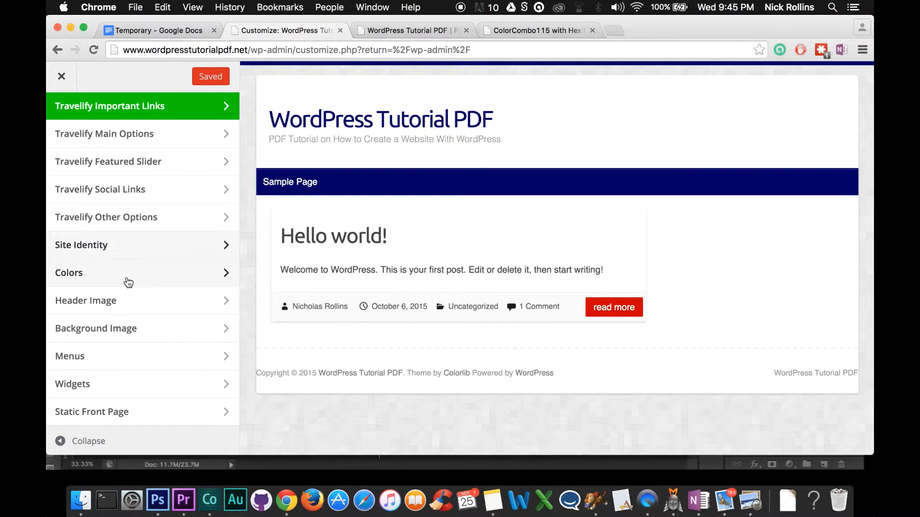
pyautogui.click(122, 281)
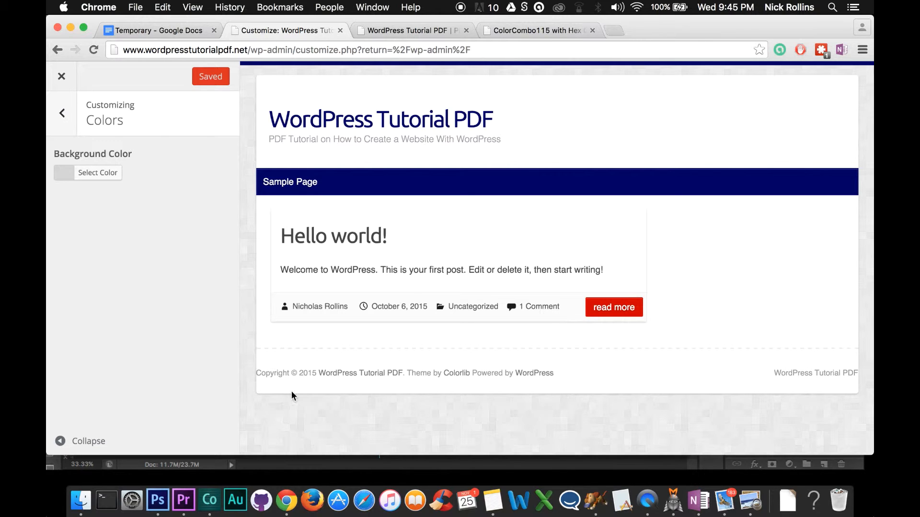
pyautogui.click(538, 29)
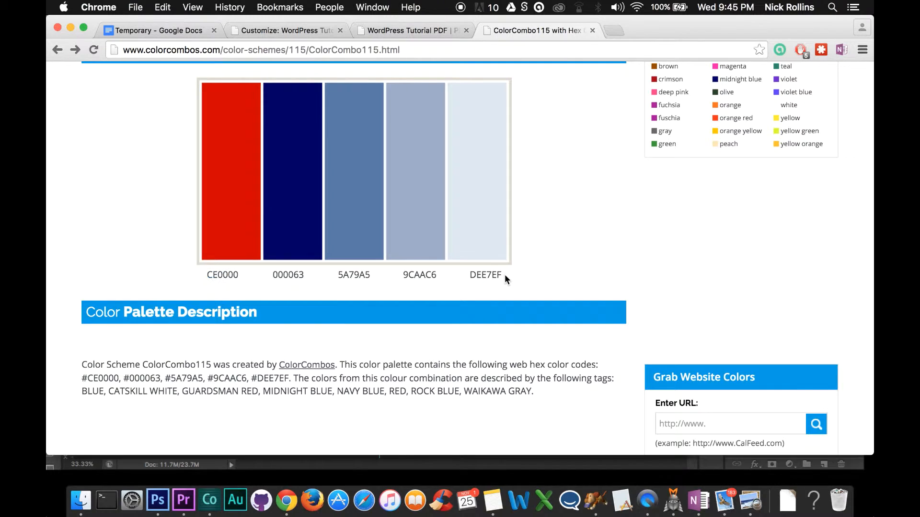
pyautogui.moveTo(504, 274); pyautogui.dragTo(472, 278)
pyautogui.click(508, 296)
pyautogui.rightClick(485, 277)
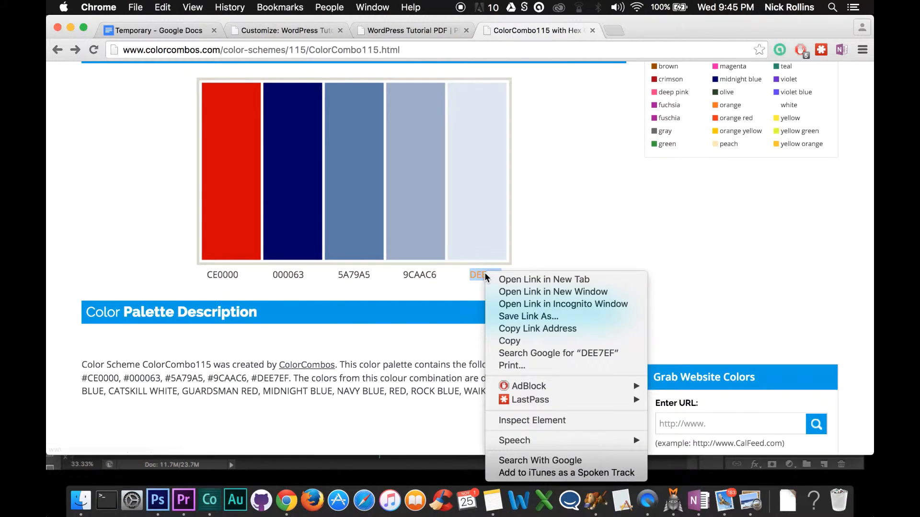
pyautogui.click(534, 342)
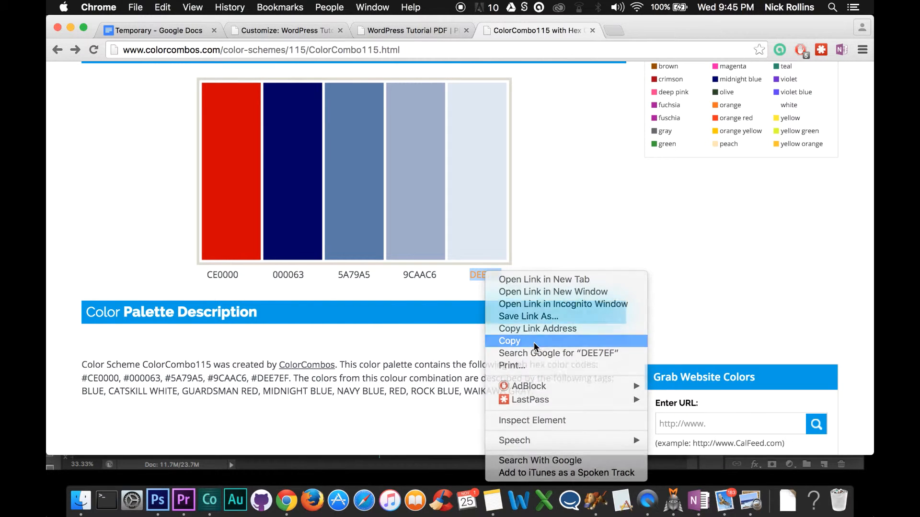
# Step: Return to the customizer's Colors settings and set the background color to the copied hex code DEE7EF
pyautogui.click(421, 31)
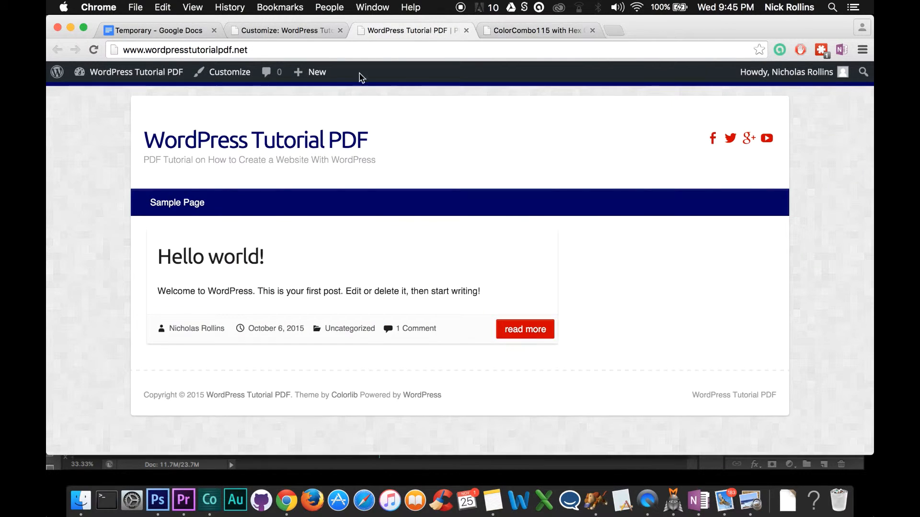
pyautogui.click(286, 31)
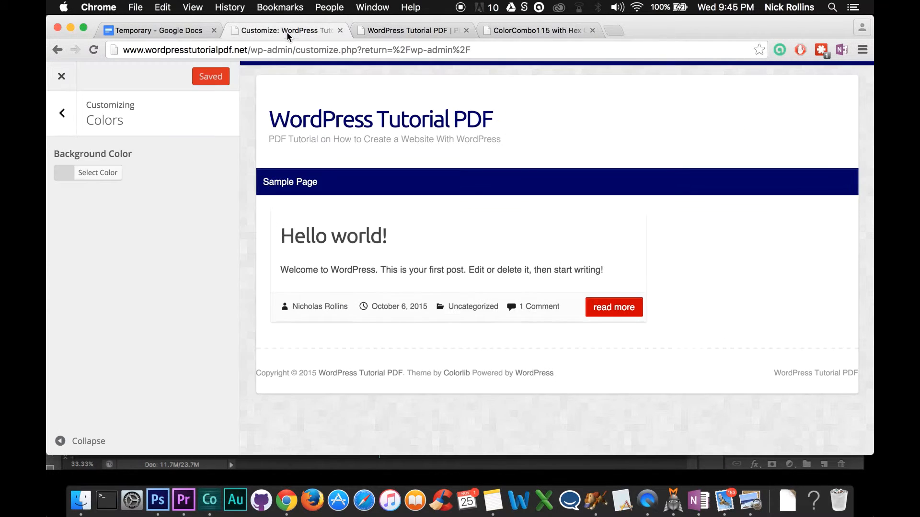
pyautogui.click(106, 177)
pyautogui.moveTo(167, 172); pyautogui.dragTo(133, 172)
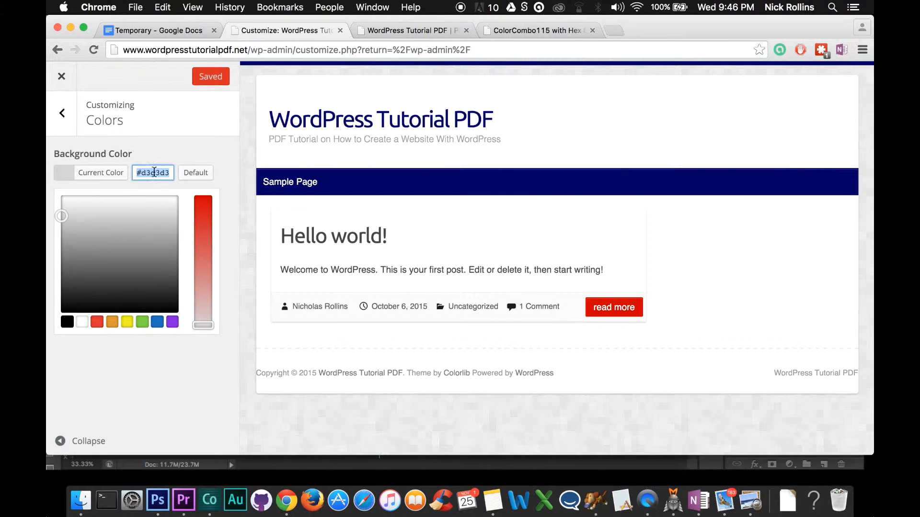
pyautogui.rightClick(154, 171)
pyautogui.click(194, 257)
pyautogui.click(202, 140)
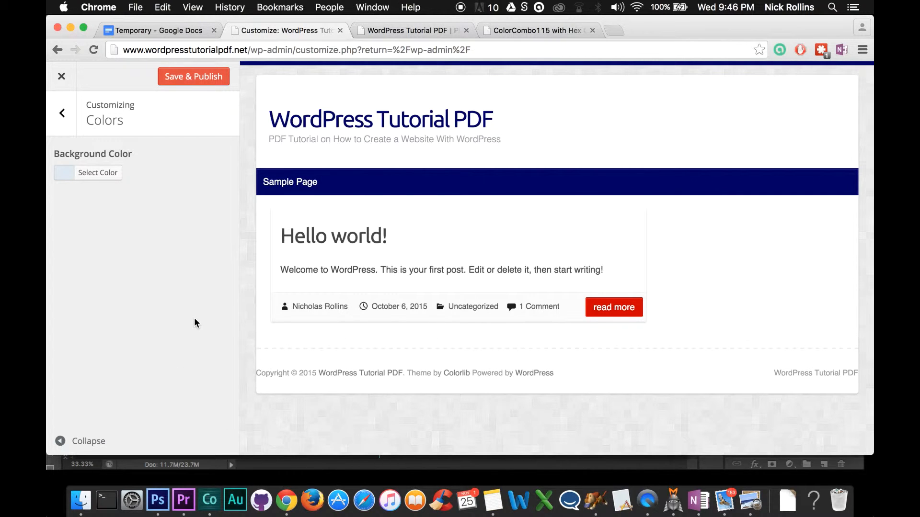
# Step: Leave the Colors settings and open the Header Image settings to read the recommended header size
pyautogui.click(62, 115)
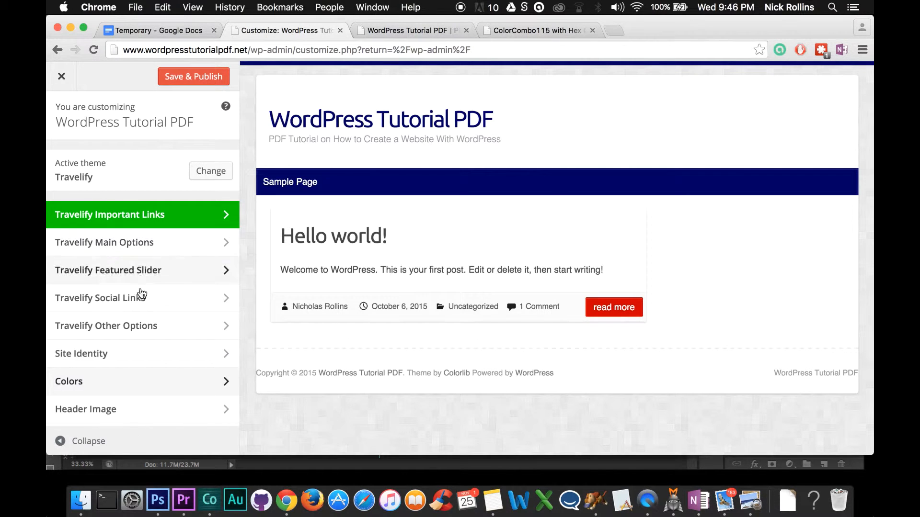
pyautogui.scroll(-1, 139, 287)
pyautogui.scroll(-3, 144, 324)
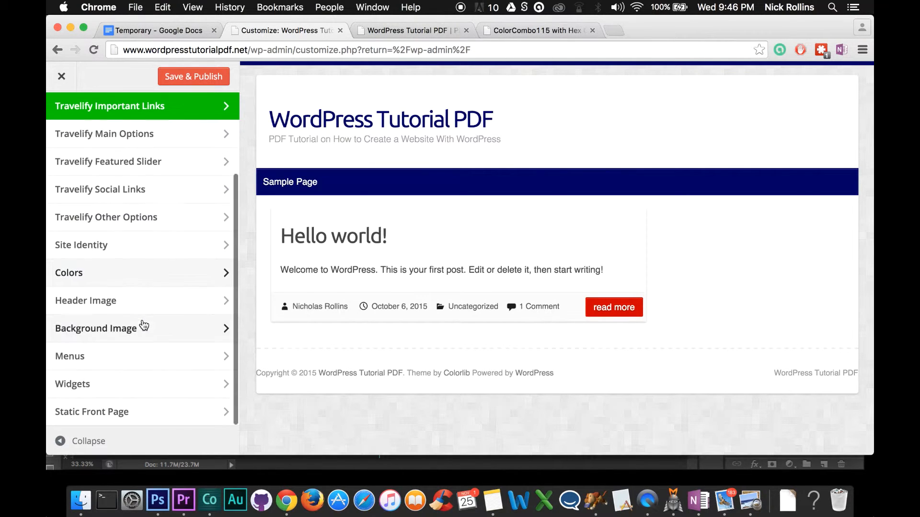
pyautogui.click(164, 302)
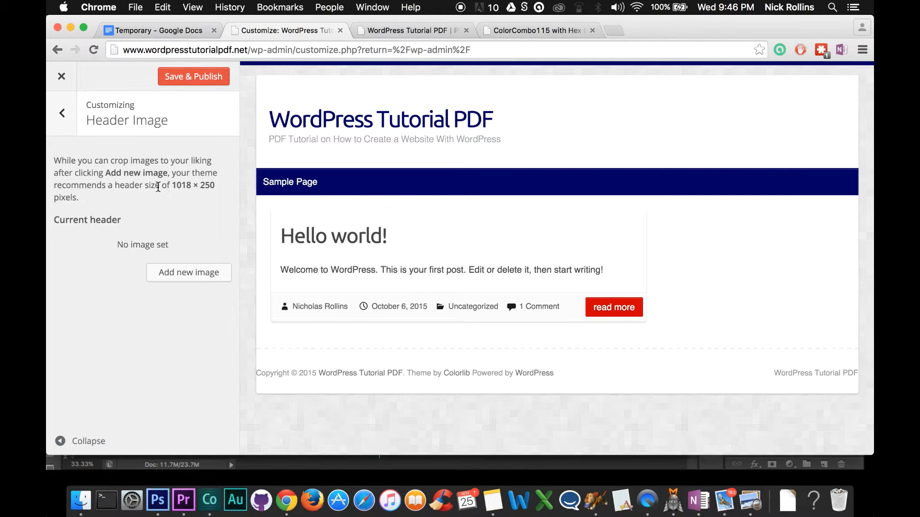
# Step: Read the recommended header image size in the Header Image settings and return to the customizer's main list
pyautogui.moveTo(116, 188); pyautogui.dragTo(77, 197)
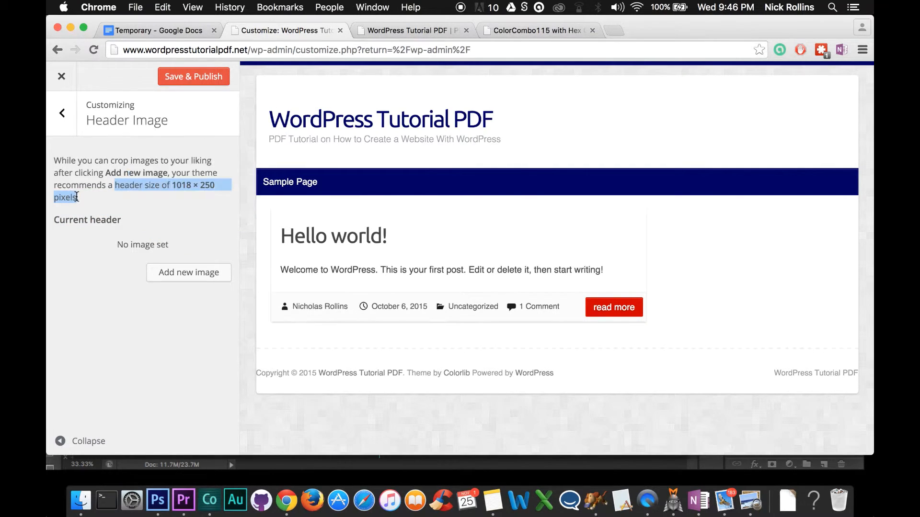
pyautogui.click(233, 245)
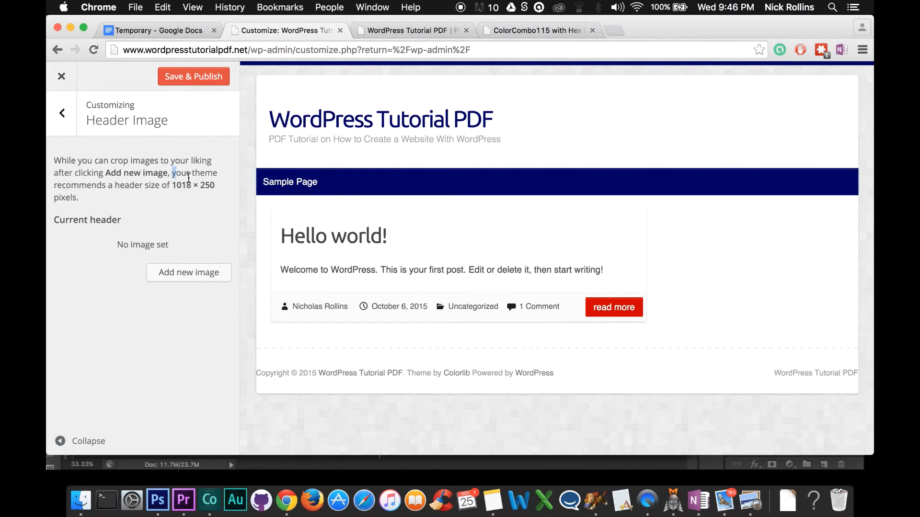
pyautogui.moveTo(188, 179); pyautogui.dragTo(87, 199)
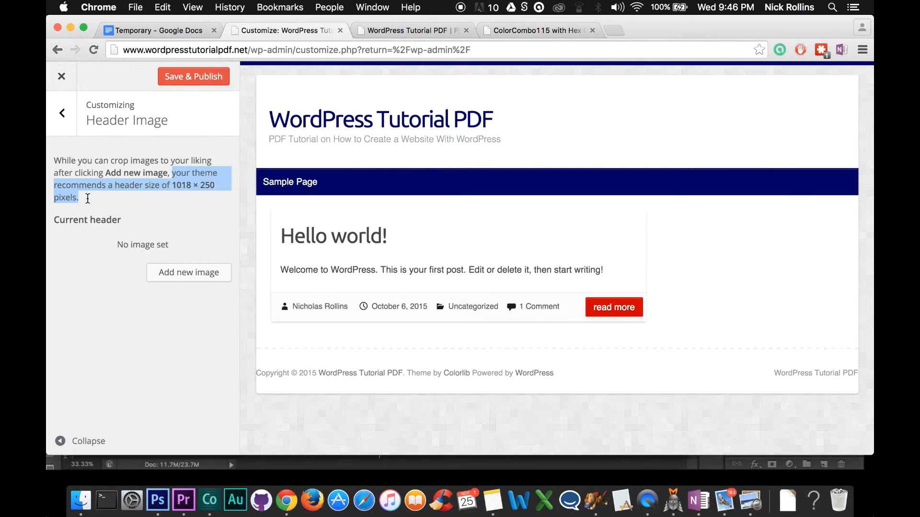
pyautogui.click(129, 208)
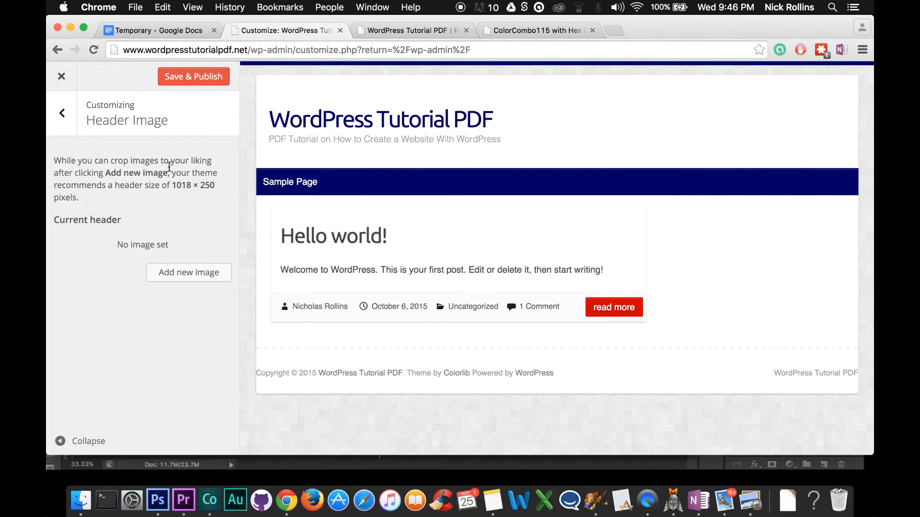
pyautogui.click(68, 119)
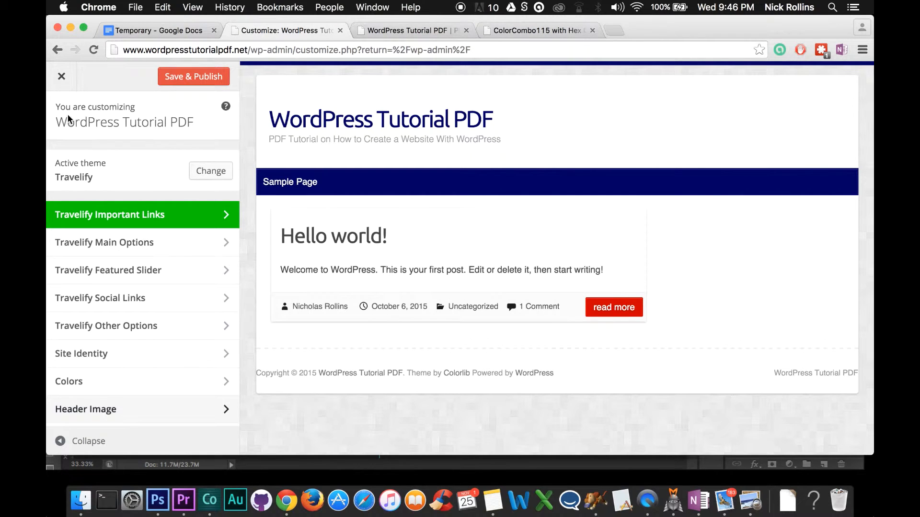
# Step: Remove the site's background image in the Background Image settings and return to the customizer's main list
pyautogui.scroll(-5, 155, 266)
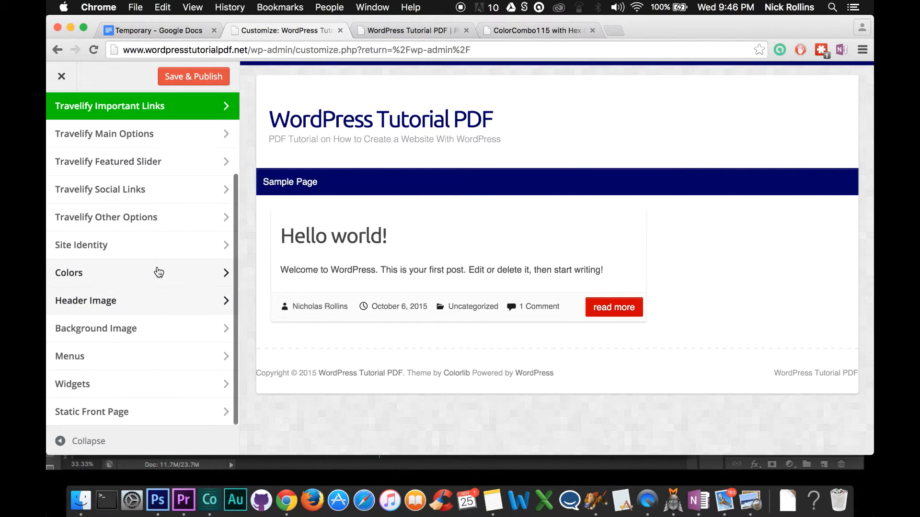
pyautogui.click(114, 329)
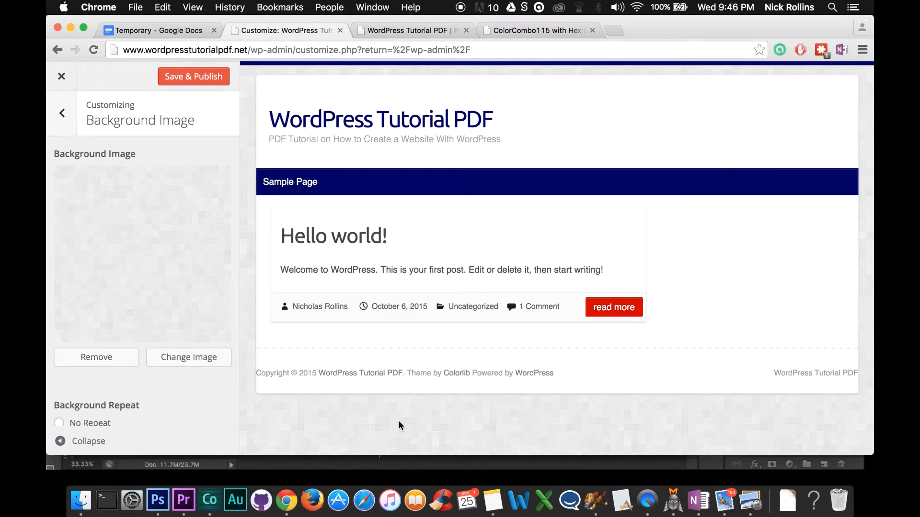
pyautogui.scroll(-6, 153, 416)
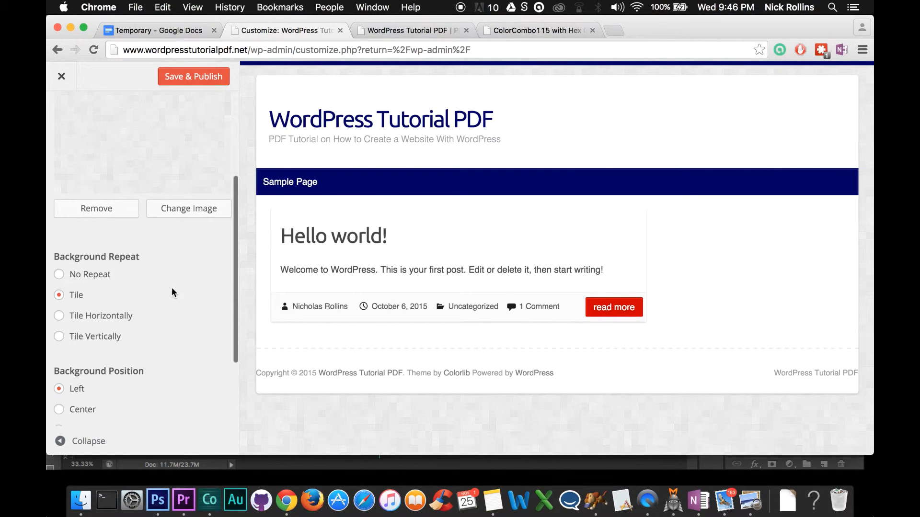
pyautogui.click(111, 209)
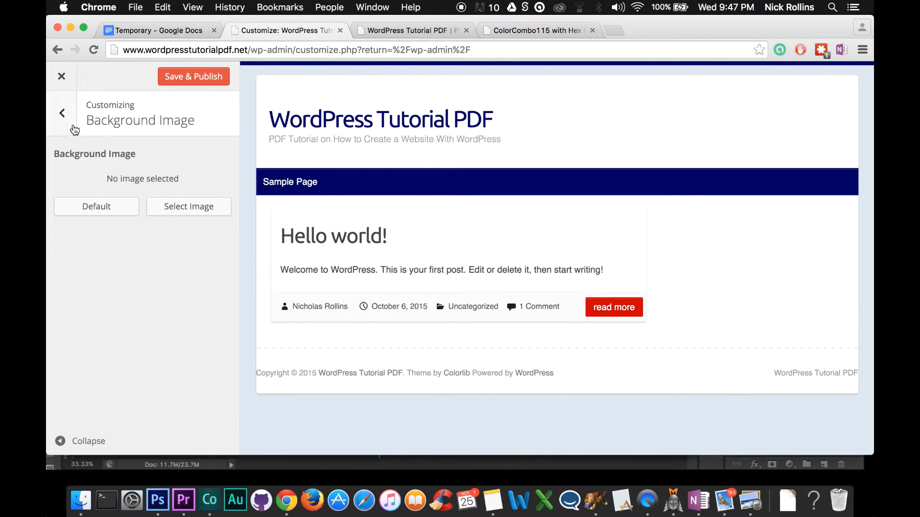
pyautogui.click(66, 116)
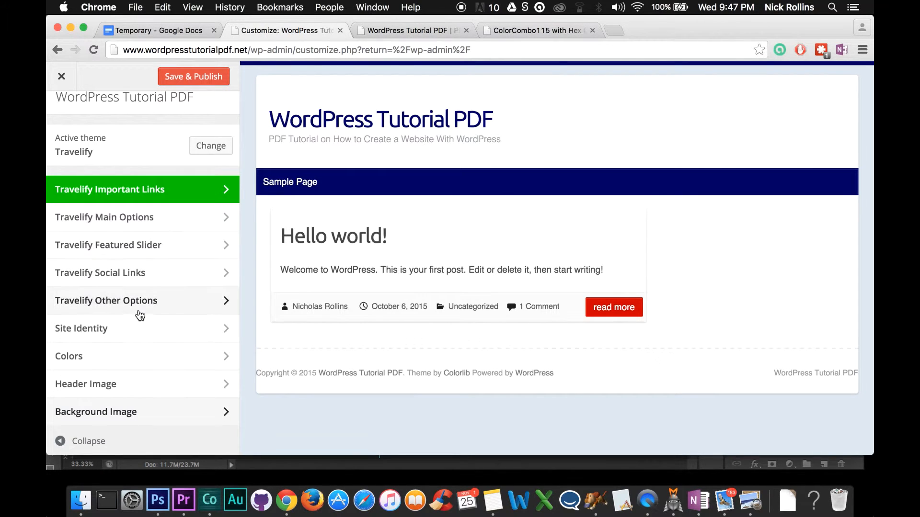
# Step: Review the Primary Menu option in the customizer's Menu Locations without assigning a menu, and return to the main list
pyautogui.scroll(-3, 138, 313)
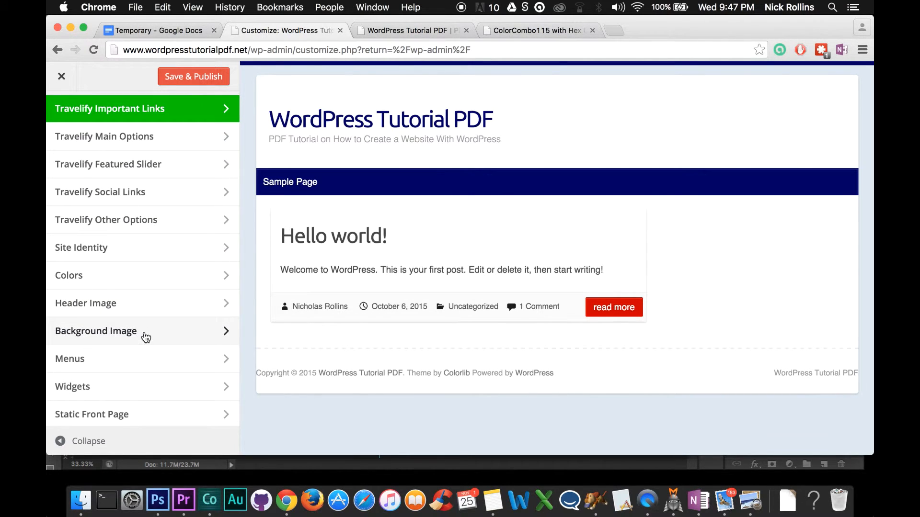
pyautogui.click(133, 365)
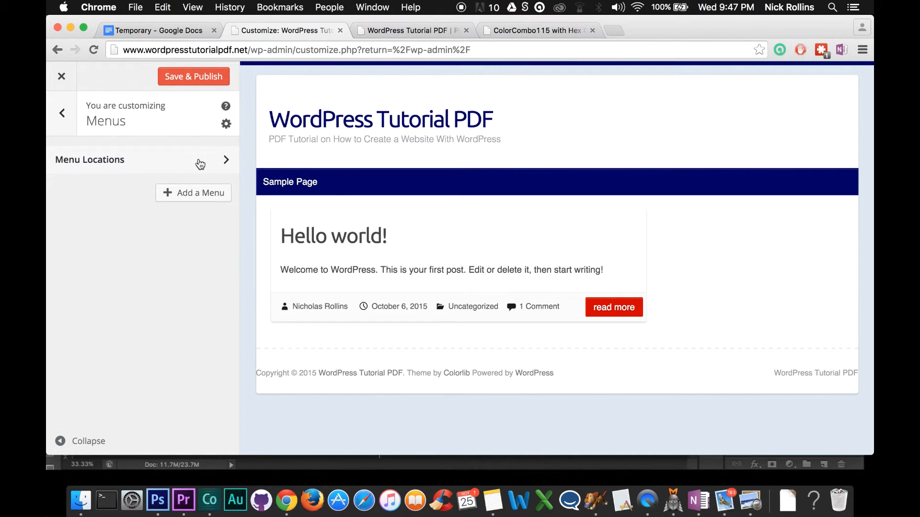
pyautogui.click(201, 165)
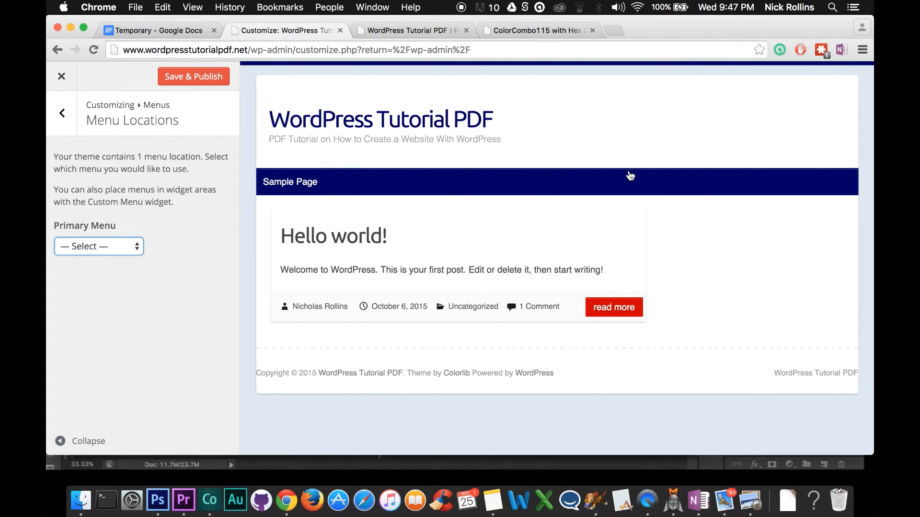
pyautogui.click(64, 114)
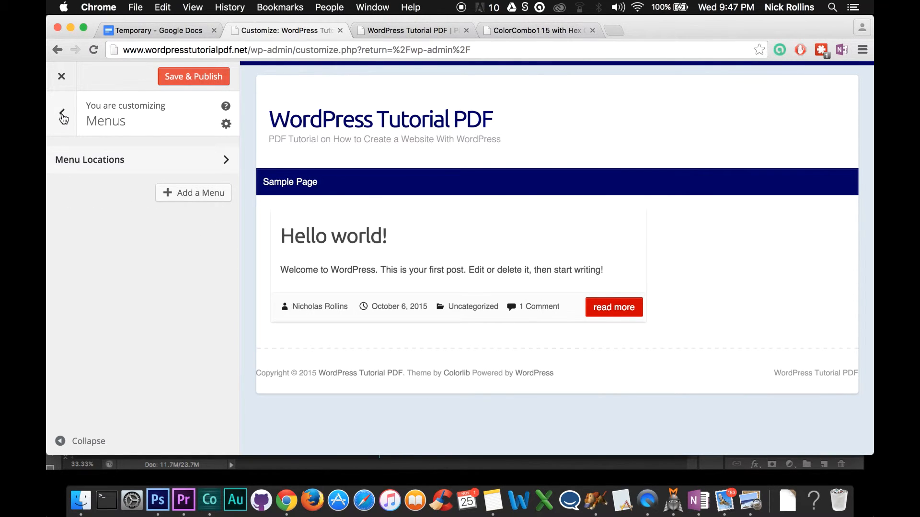
pyautogui.click(64, 117)
# Step: Add a Search widget to the Right Sidebar widget area
pyautogui.scroll(-3, 144, 324)
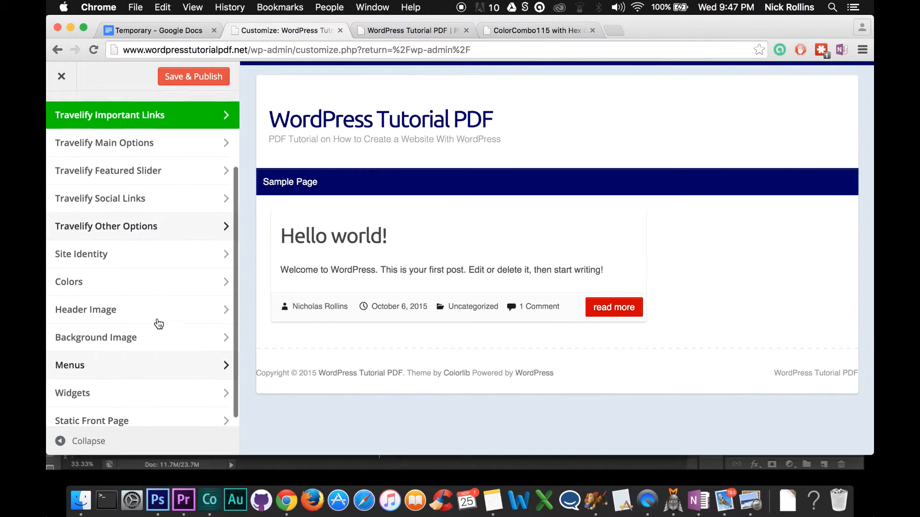
pyautogui.click(105, 386)
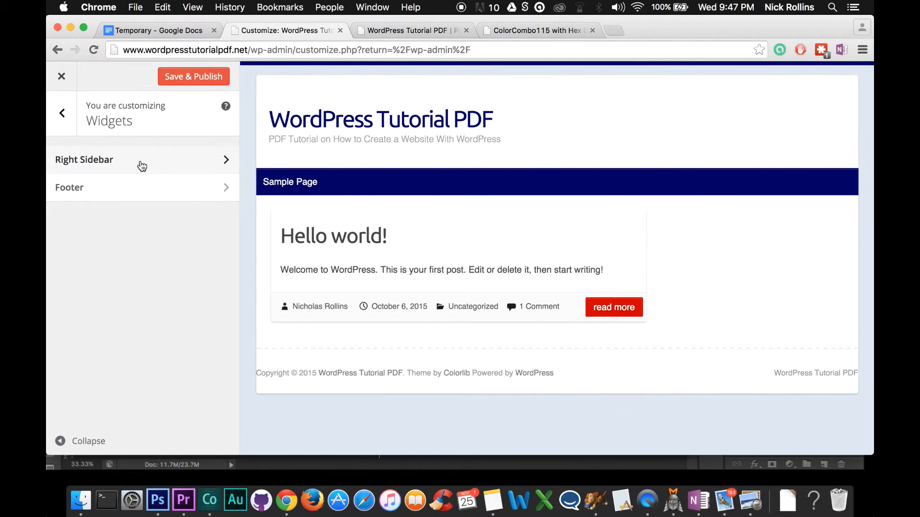
pyautogui.click(142, 165)
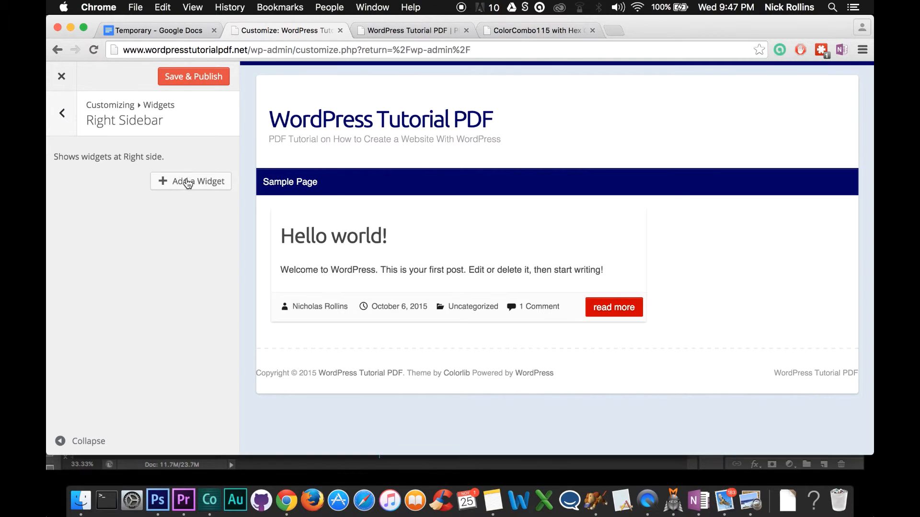
pyautogui.click(191, 184)
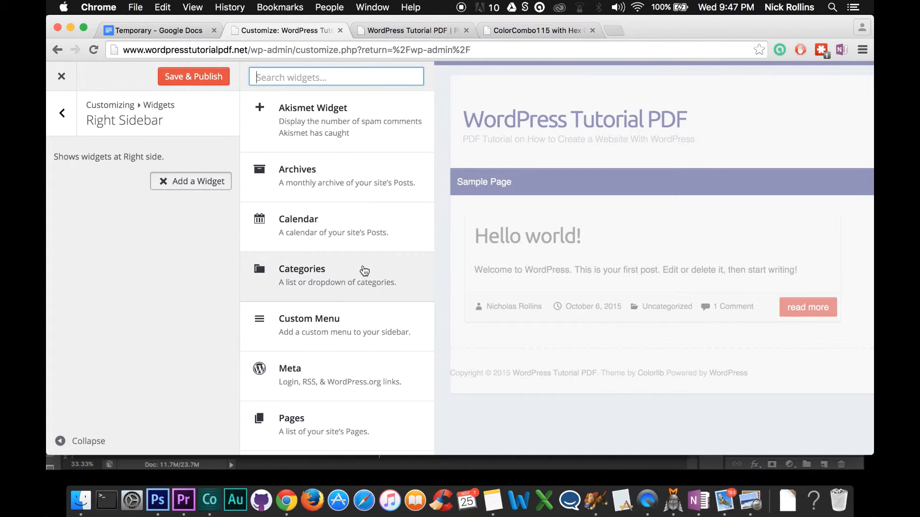
pyautogui.scroll(-6, 361, 275)
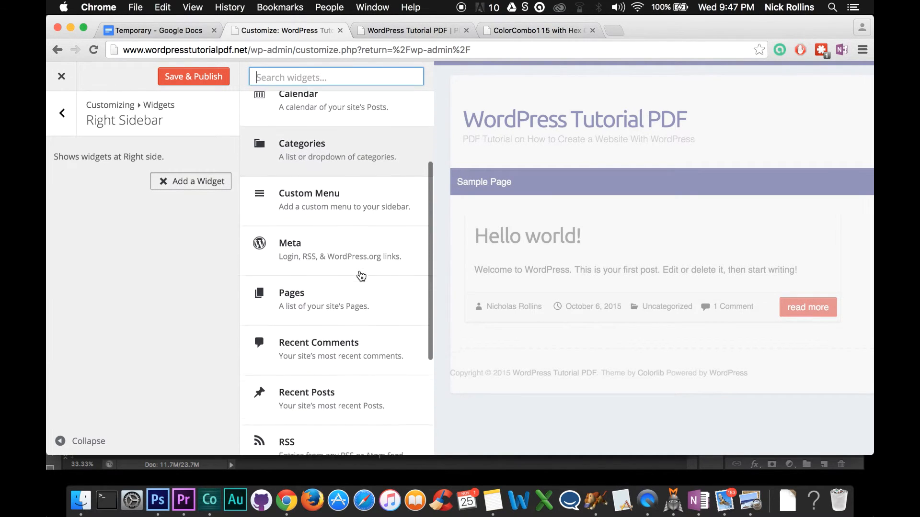
pyautogui.scroll(-6, 364, 380)
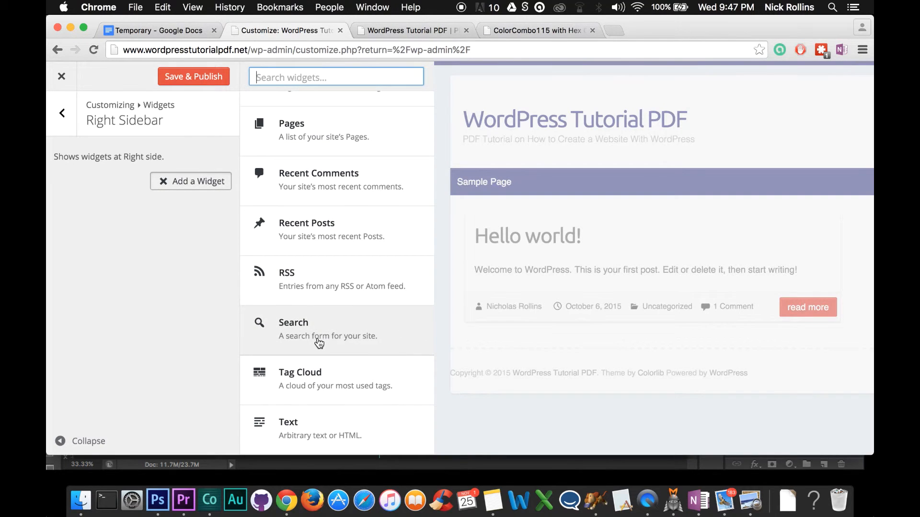
pyautogui.click(318, 339)
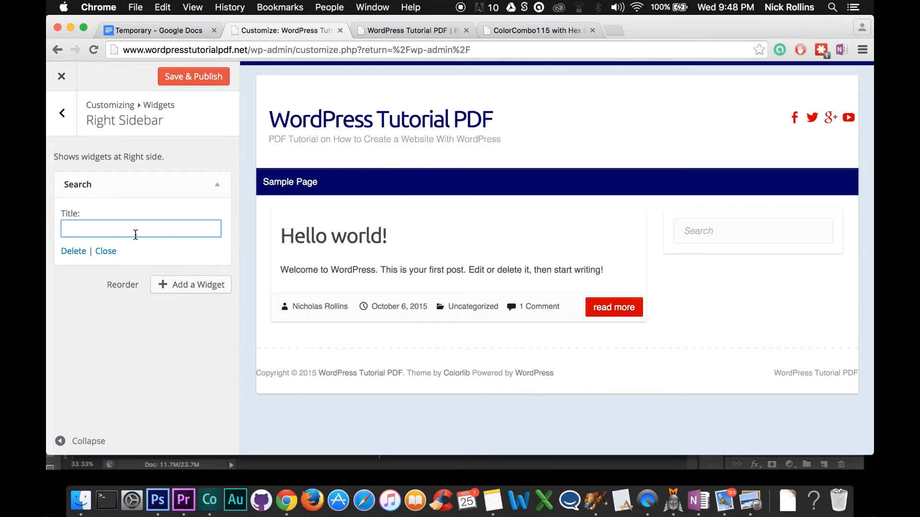
# Step: Title the sidebar's Search widget "Find What You Need" and return to the customizer's main list
pyautogui.write('Find What You ')
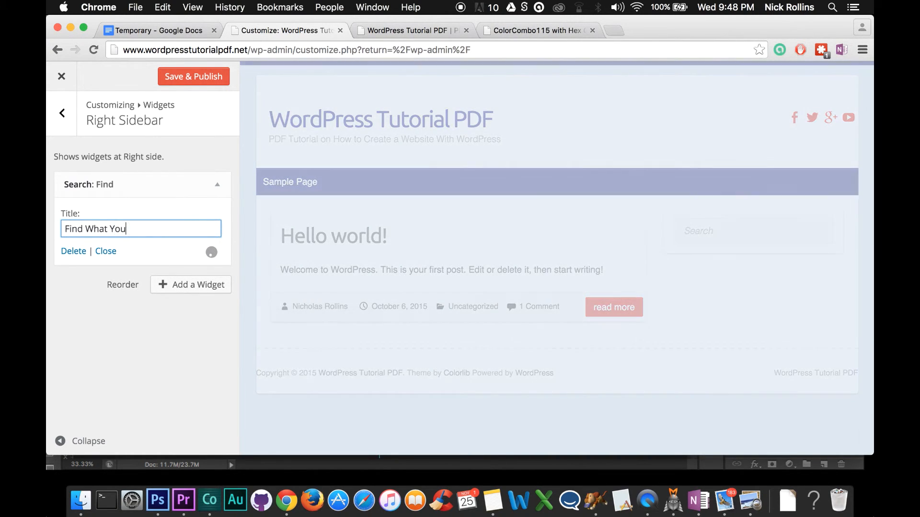
pyautogui.write('Need')
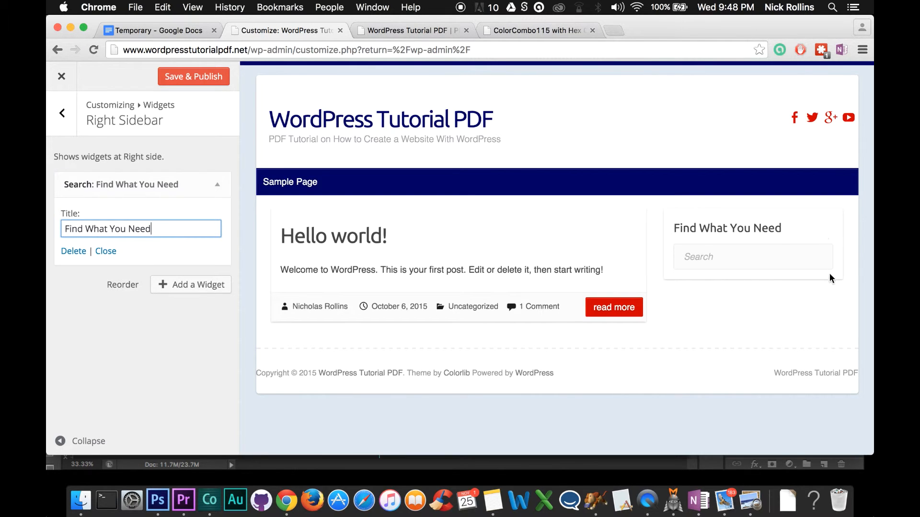
pyautogui.click(181, 349)
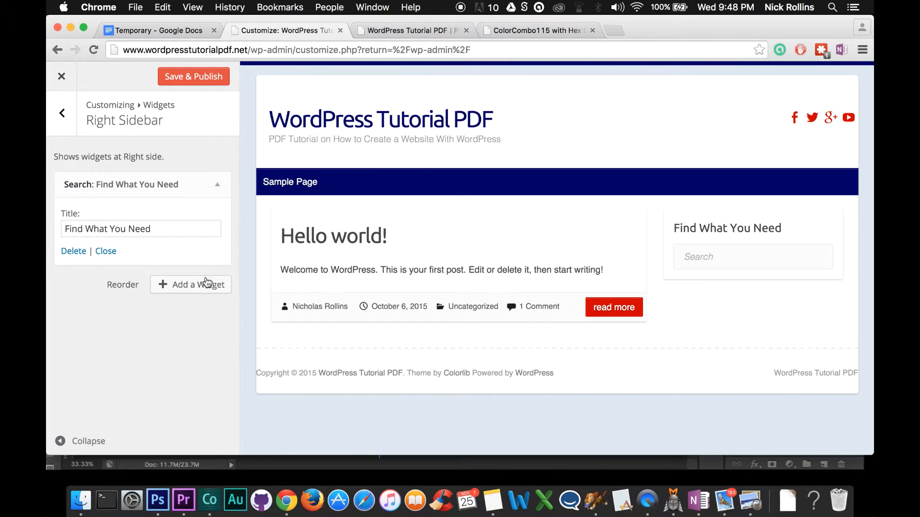
pyautogui.click(62, 115)
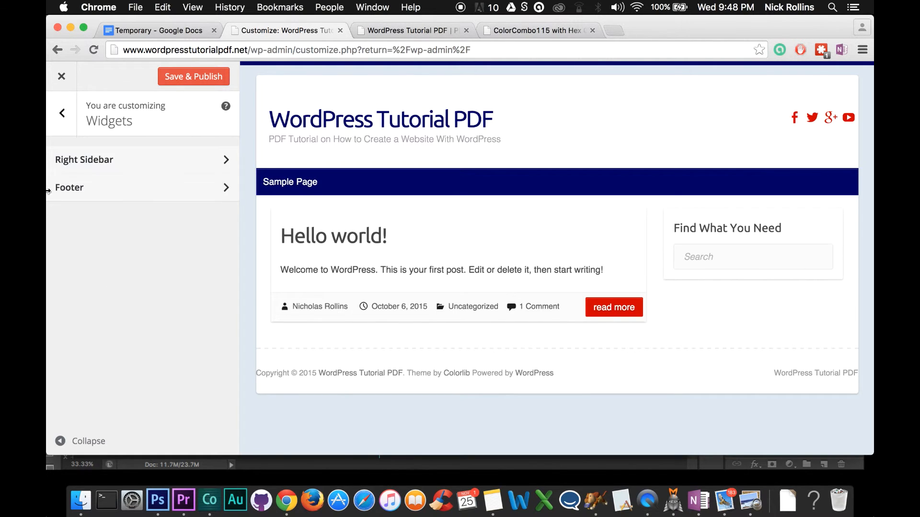
pyautogui.click(64, 118)
# Step: Set the front page to display a static page in the Static Front Page settings, using Sample Page as the front page
pyautogui.scroll(-2, 153, 337)
pyautogui.scroll(-3, 152, 337)
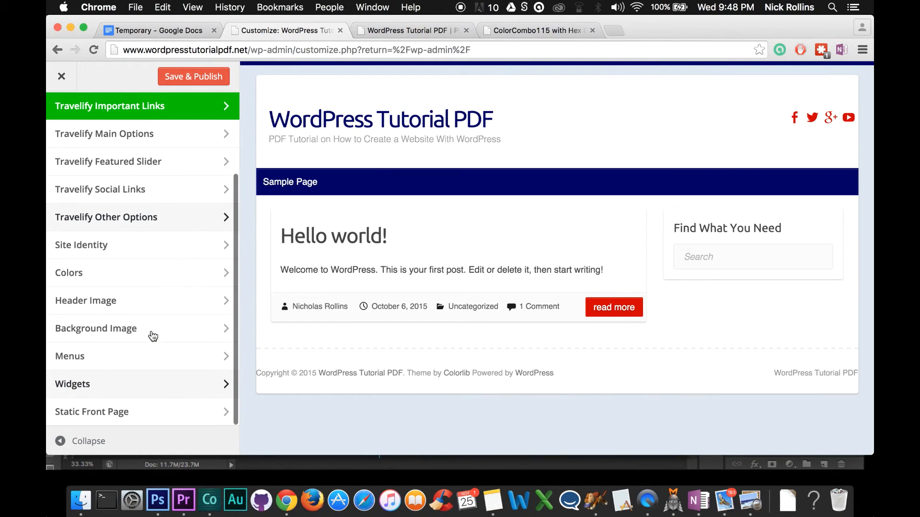
pyautogui.click(101, 415)
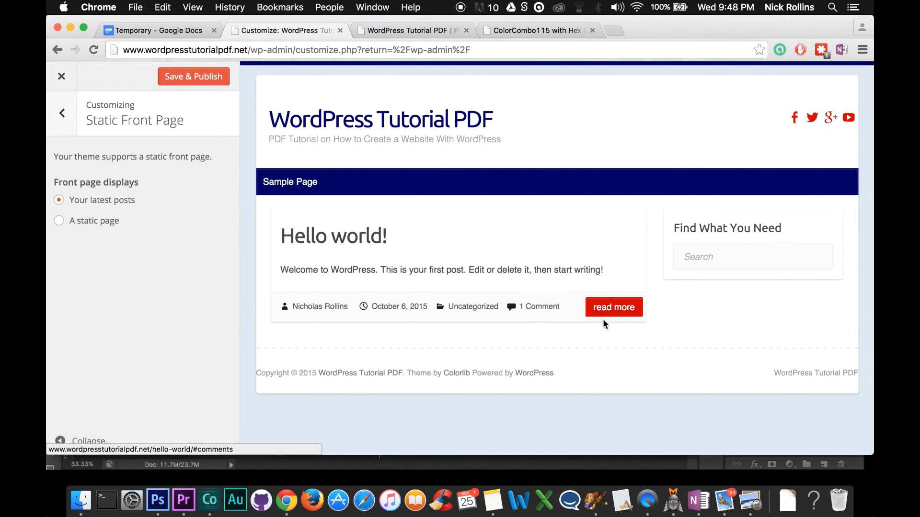
pyautogui.click(60, 220)
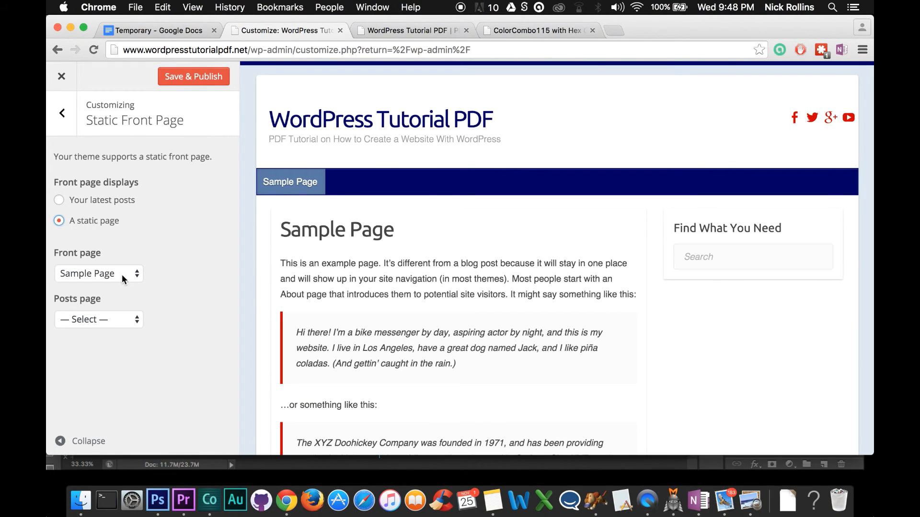
pyautogui.click(119, 275)
pyautogui.click(119, 276)
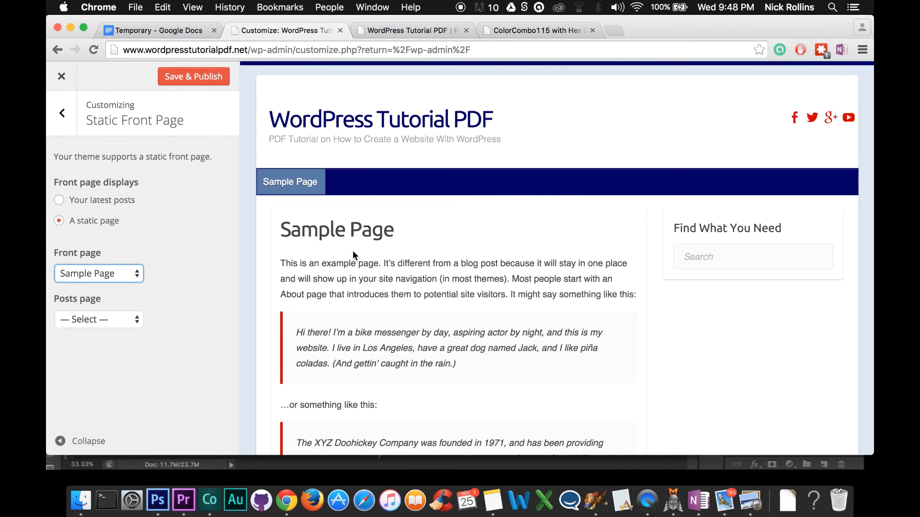
# Step: Look over the Sample Page preview, save and publish the customizer changes, and return to the main list
pyautogui.scroll(-5, 353, 251)
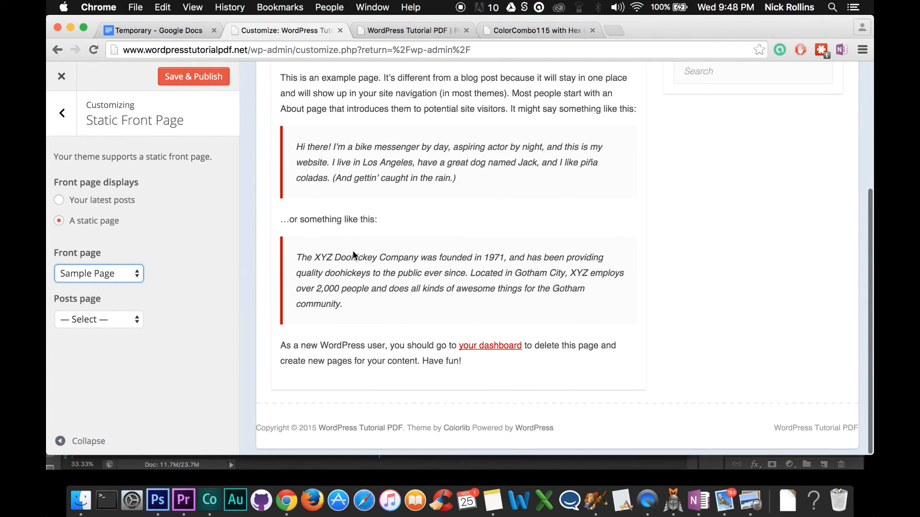
pyautogui.scroll(5, 352, 251)
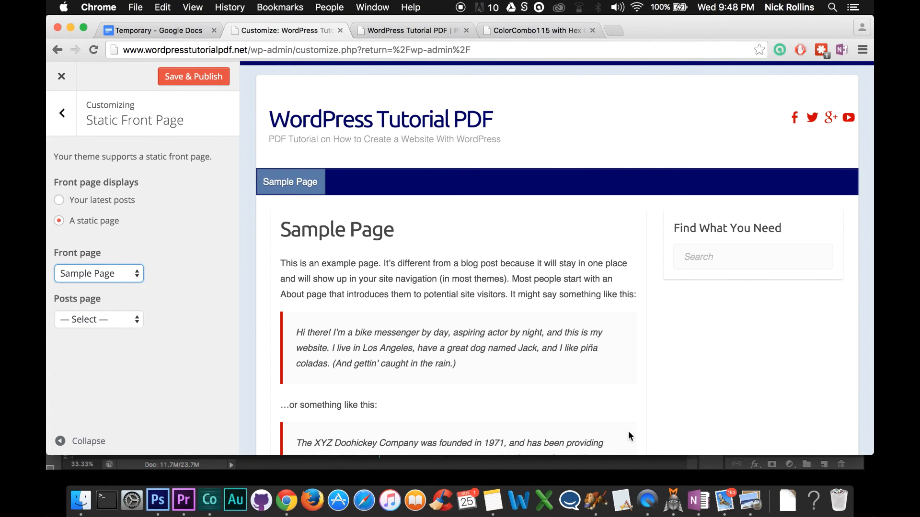
pyautogui.scroll(-5, 628, 433)
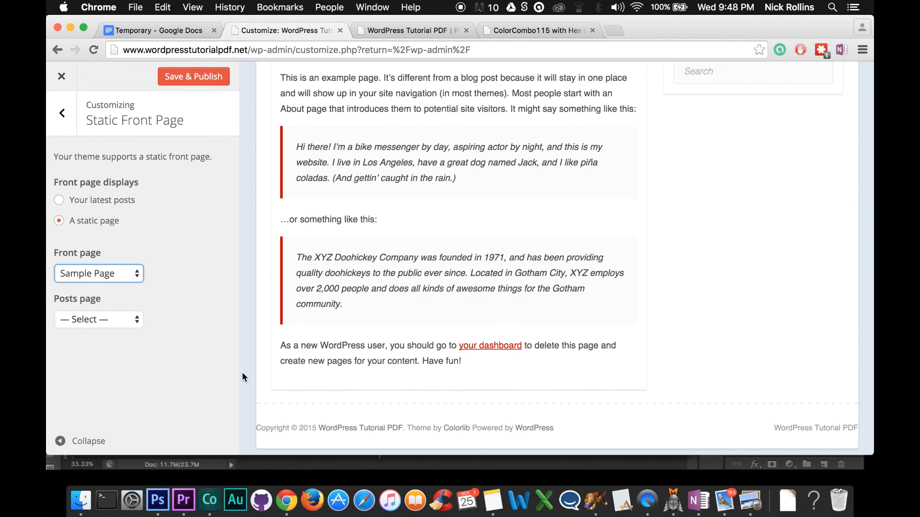
pyautogui.scroll(5, 252, 246)
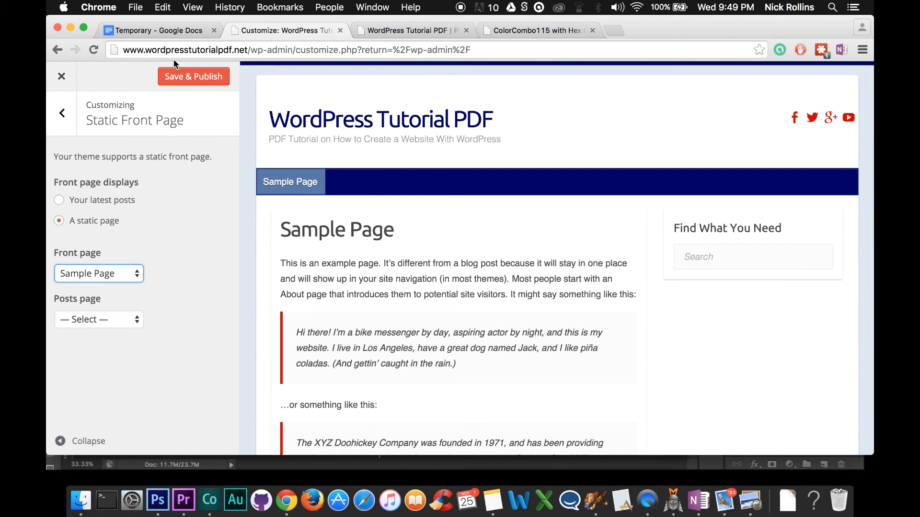
pyautogui.click(211, 76)
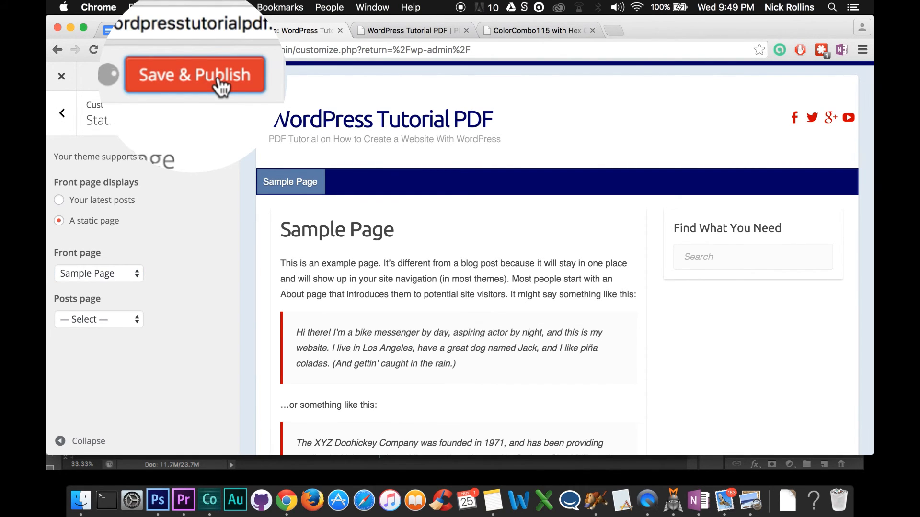
pyautogui.click(65, 126)
pyautogui.scroll(3, 185, 283)
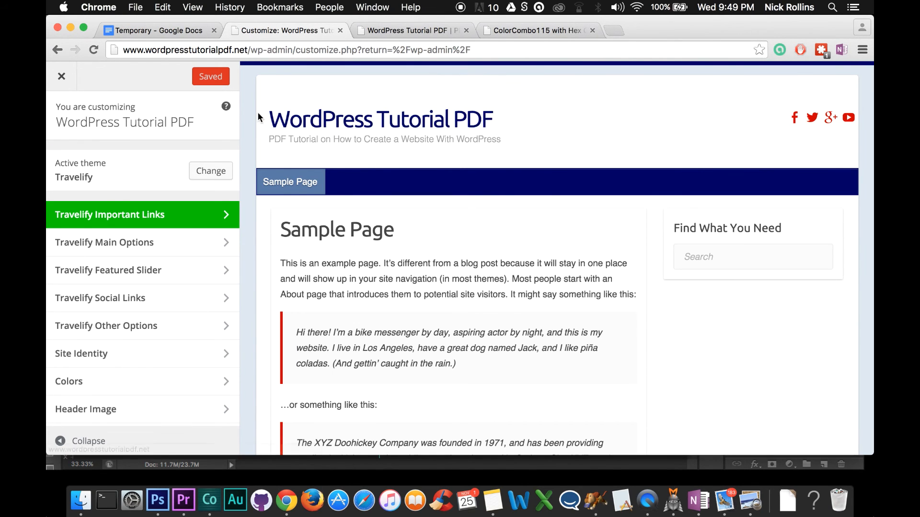
# Step: Switch to the live WordPress Tutorial PDF site and review the published front page's header, content and sidebar
pyautogui.click(406, 31)
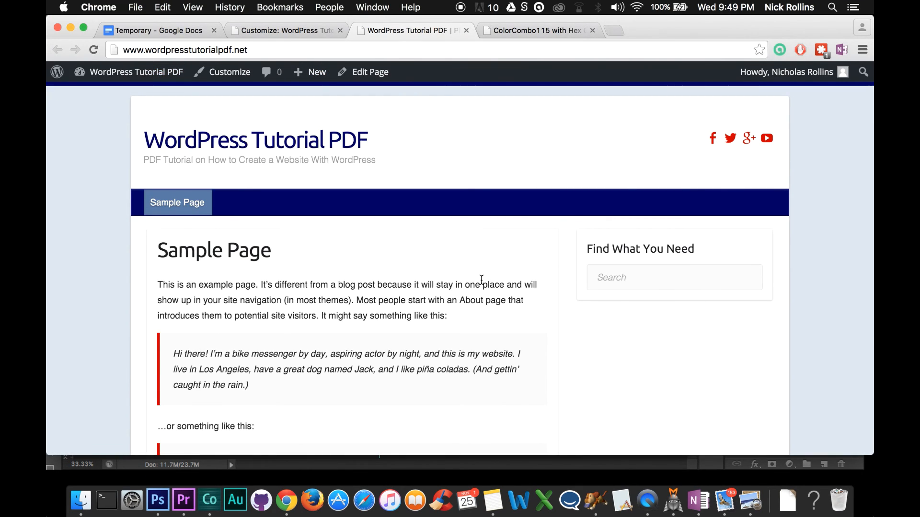
pyautogui.scroll(-5, 481, 279)
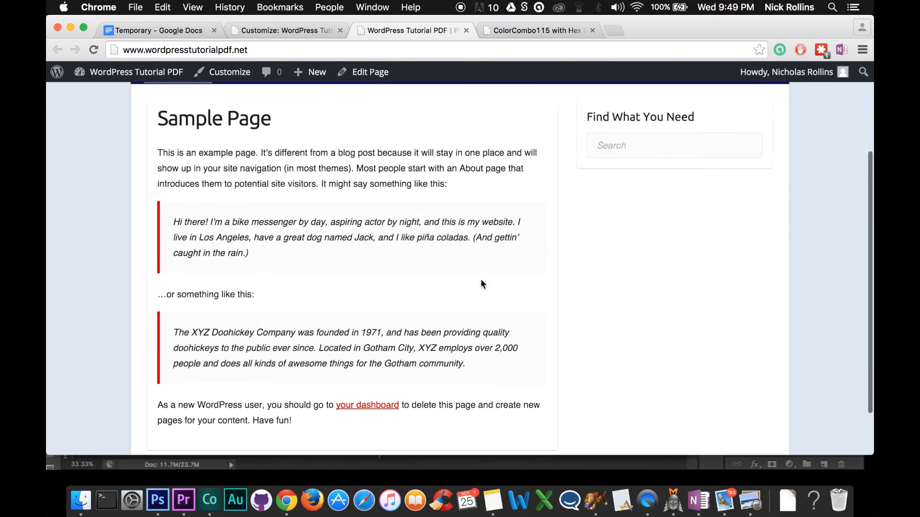
pyautogui.scroll(5, 481, 278)
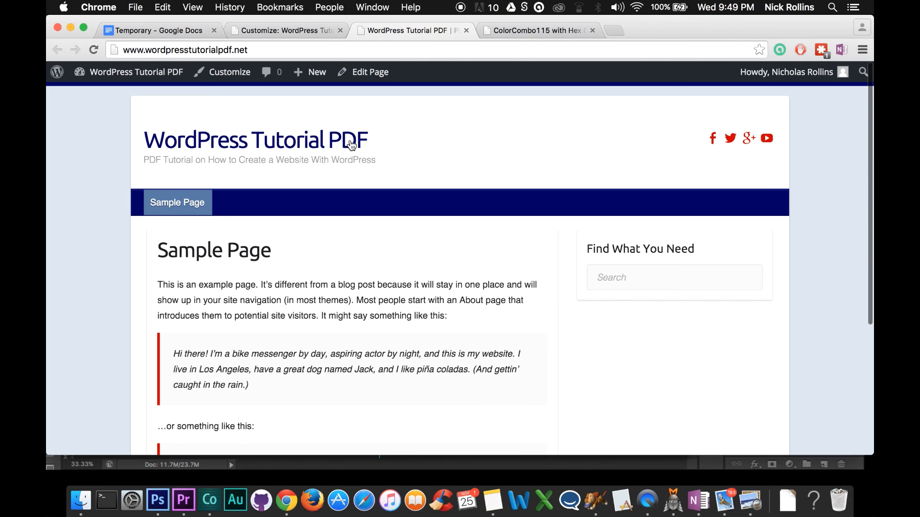
pyautogui.moveTo(377, 139); pyautogui.dragTo(437, 139)
pyautogui.scroll(-4, 436, 312)
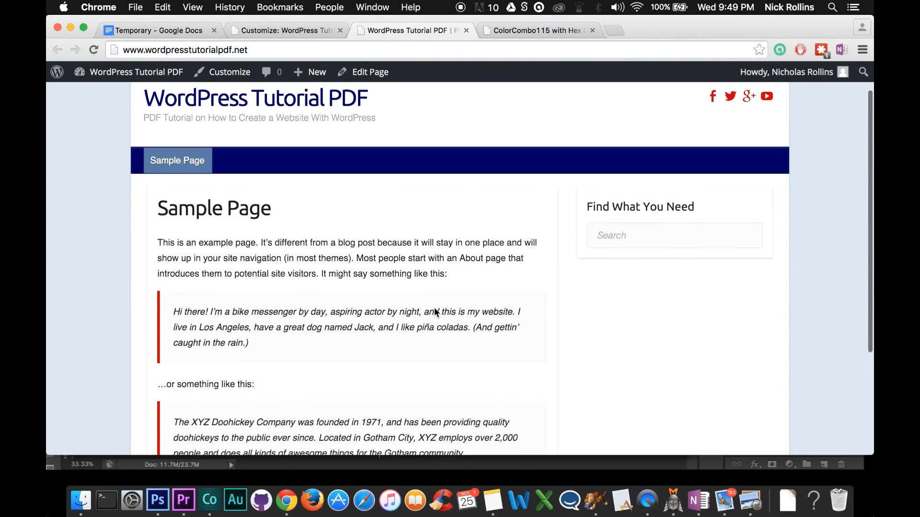
pyautogui.scroll(4, 436, 312)
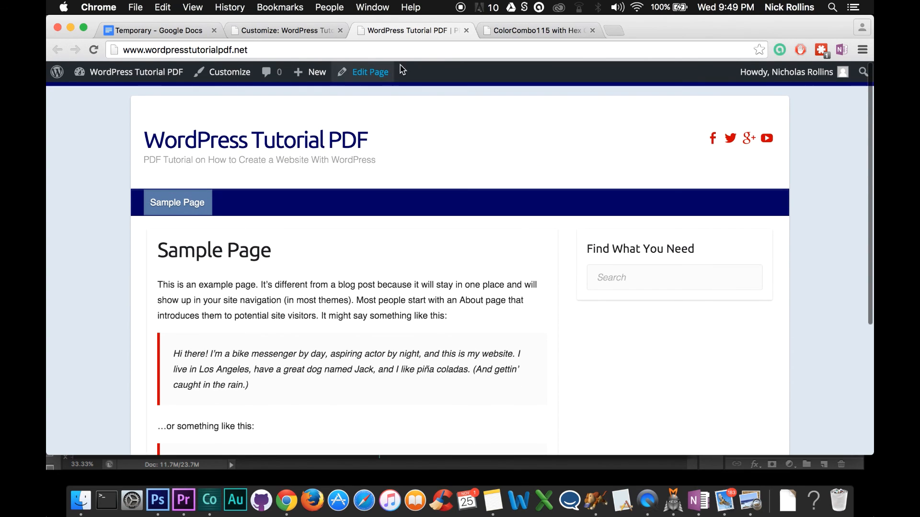